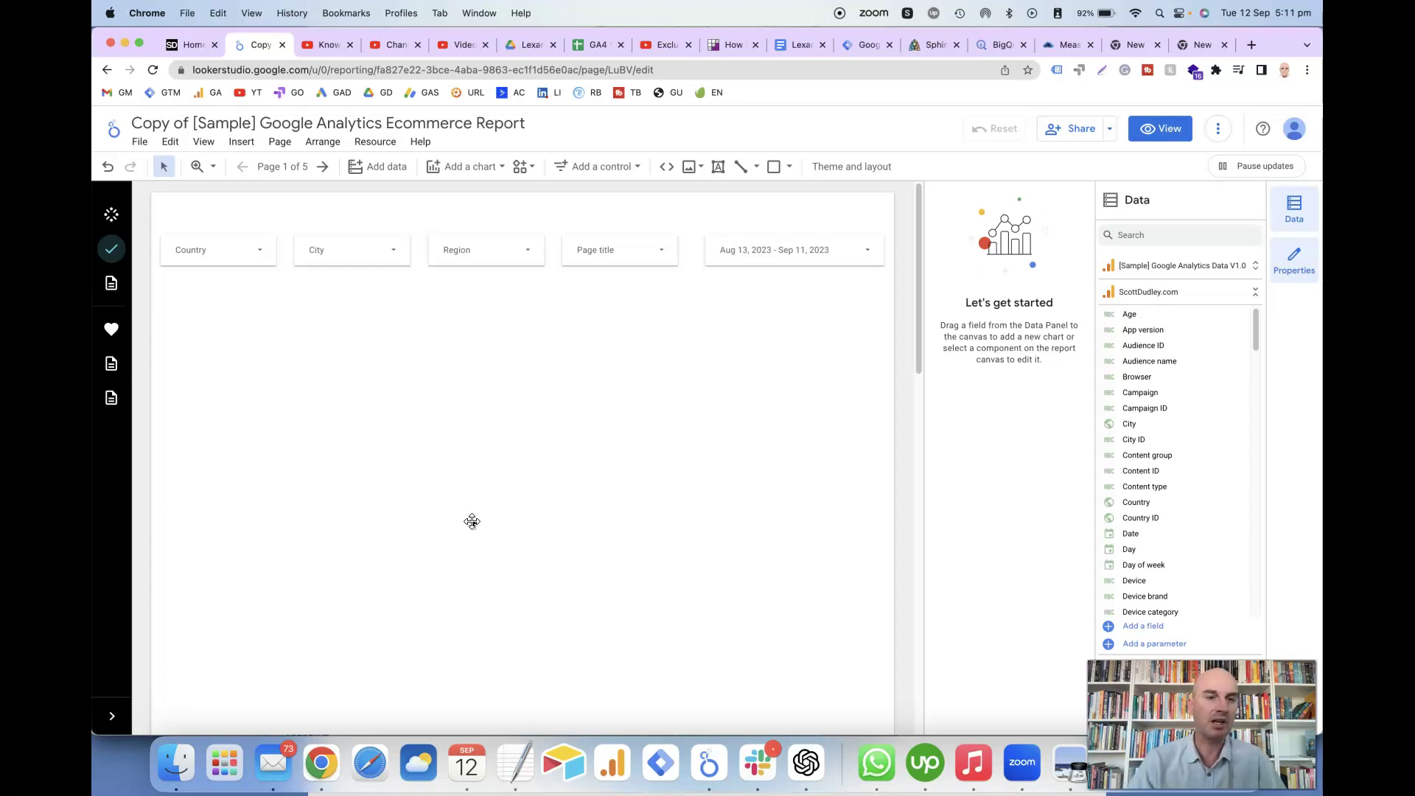
# Insert a Scorecard chart showing Views (189) below the Country filter
pyautogui.moveTo(465, 516); pyautogui.dragTo(414, 433)
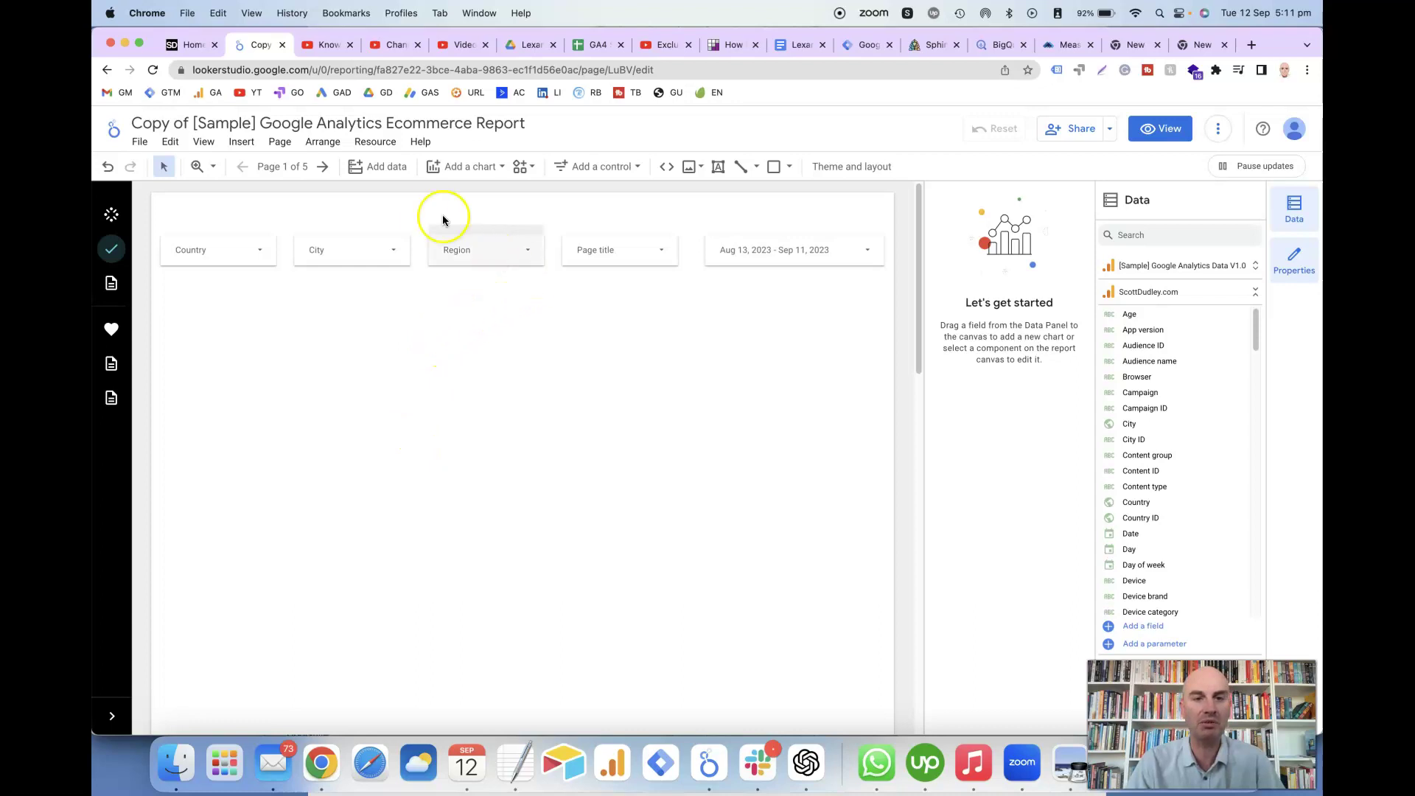
pyautogui.click(469, 168)
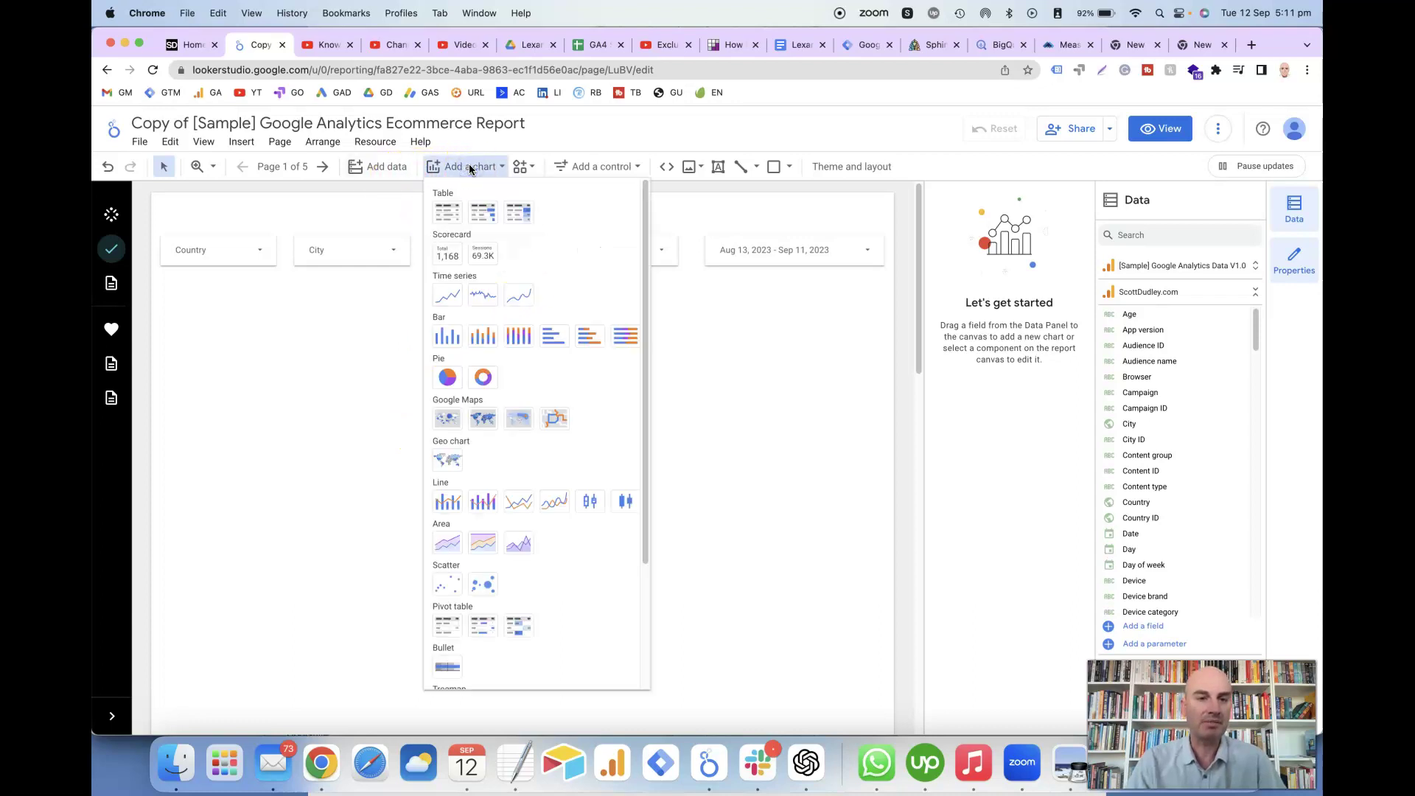
pyautogui.click(449, 257)
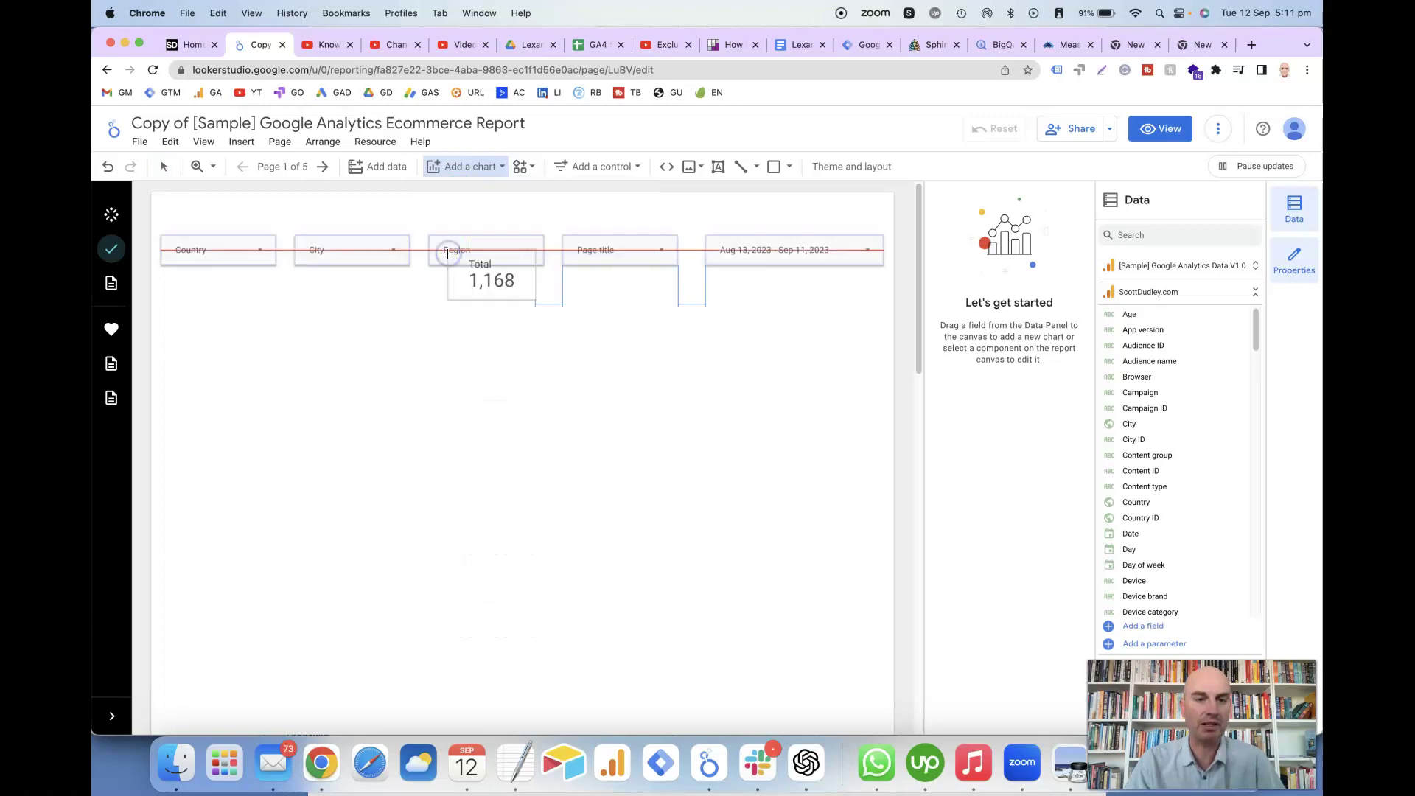
pyautogui.click(188, 332)
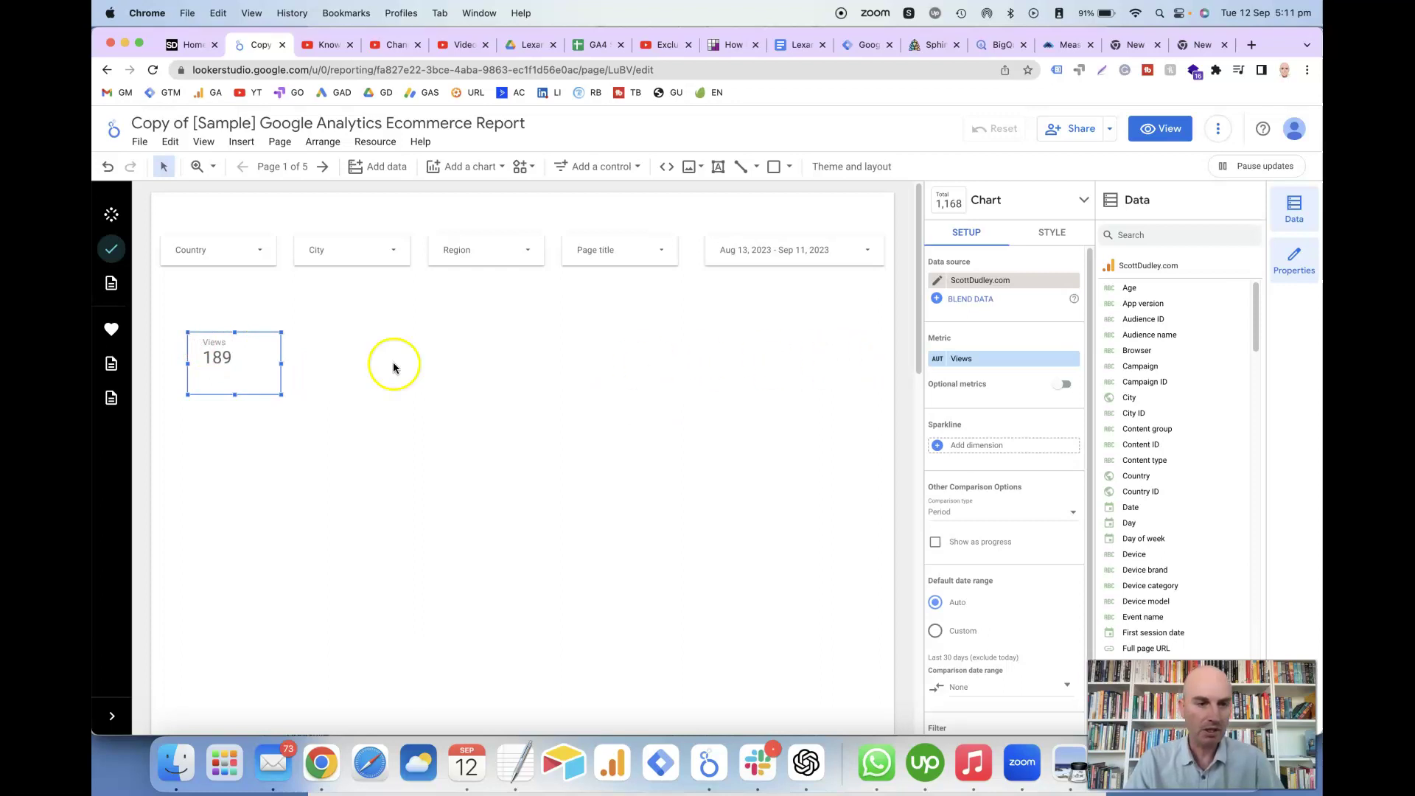
# Add Date as the sparkline dimension on the Views scorecard
pyautogui.click(244, 363)
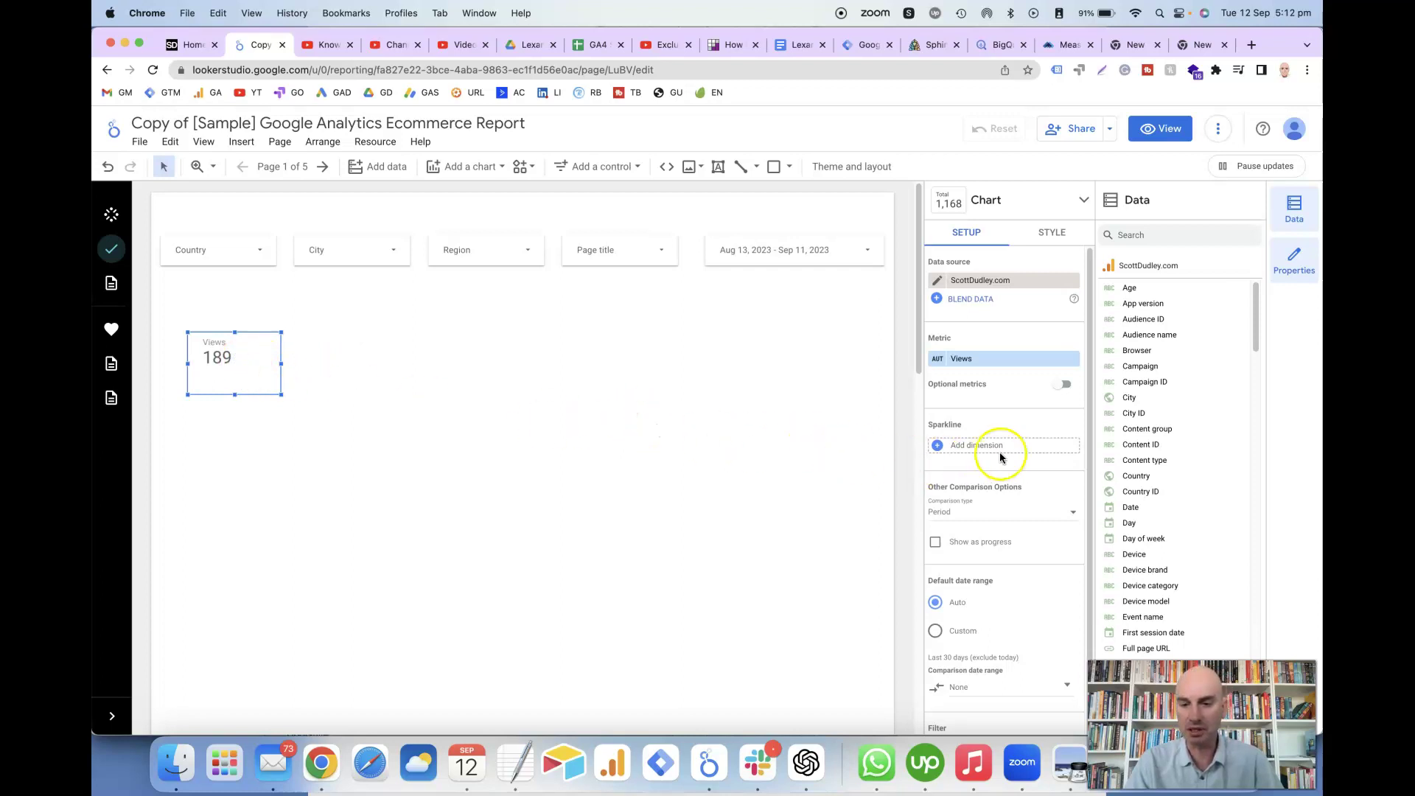
pyautogui.scroll(-2, 991, 452)
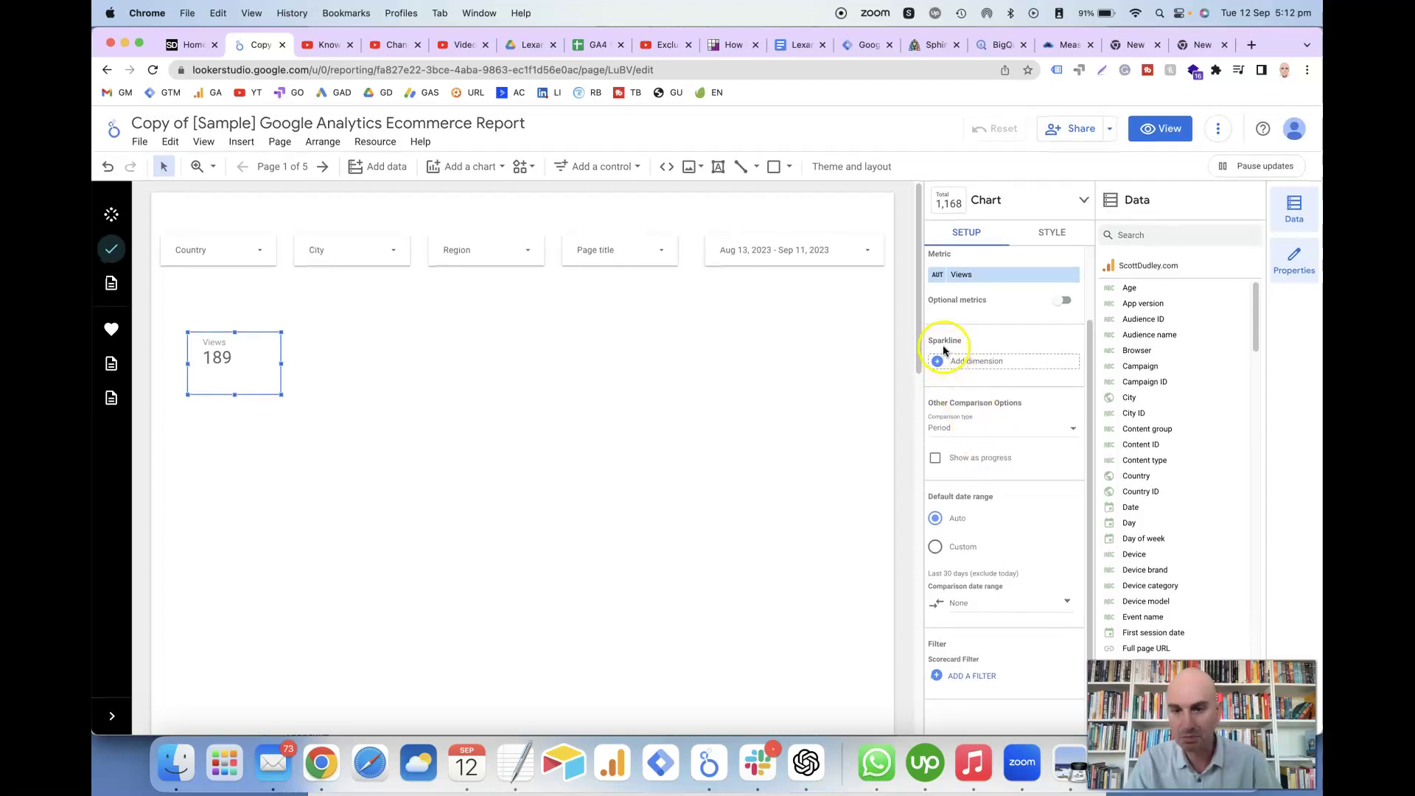
pyautogui.click(984, 364)
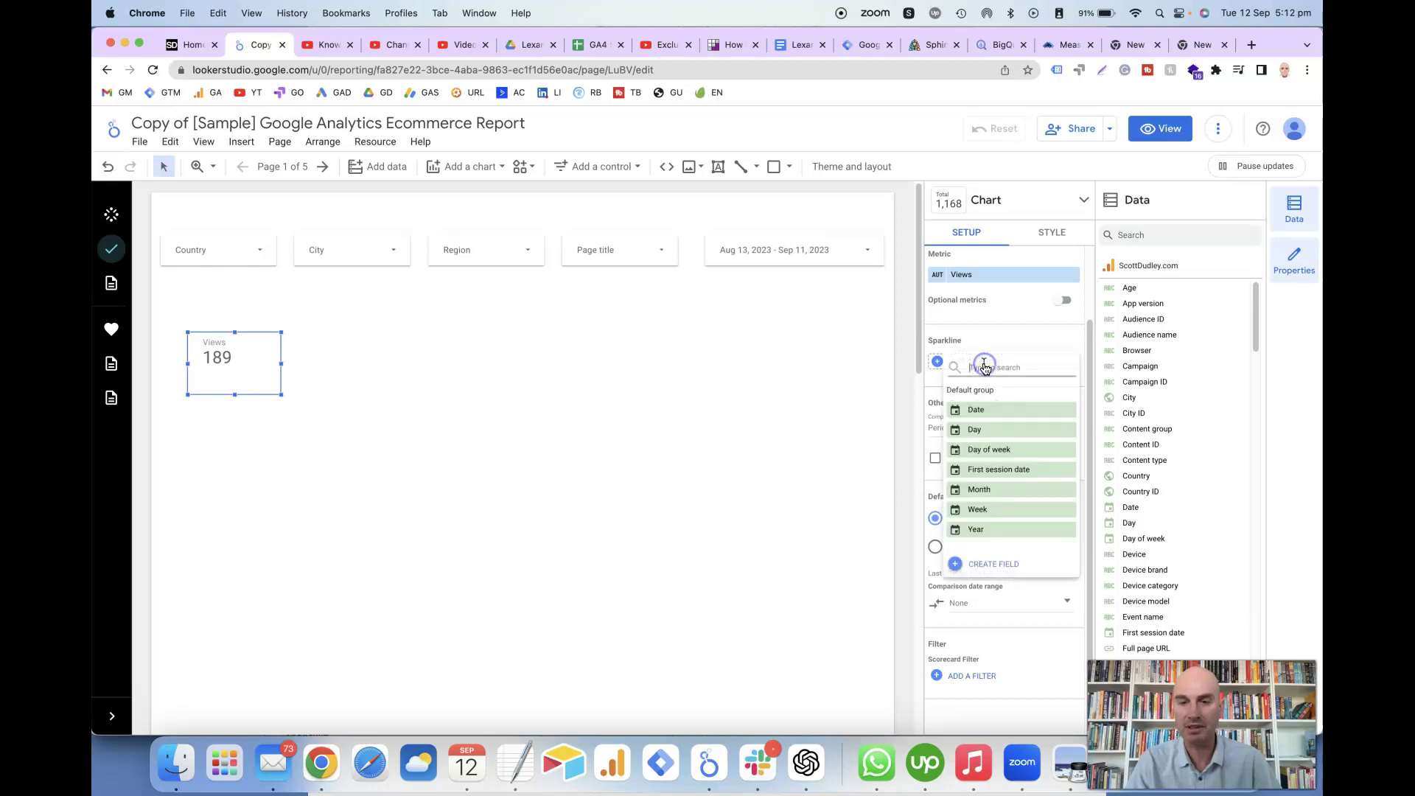
pyautogui.click(981, 411)
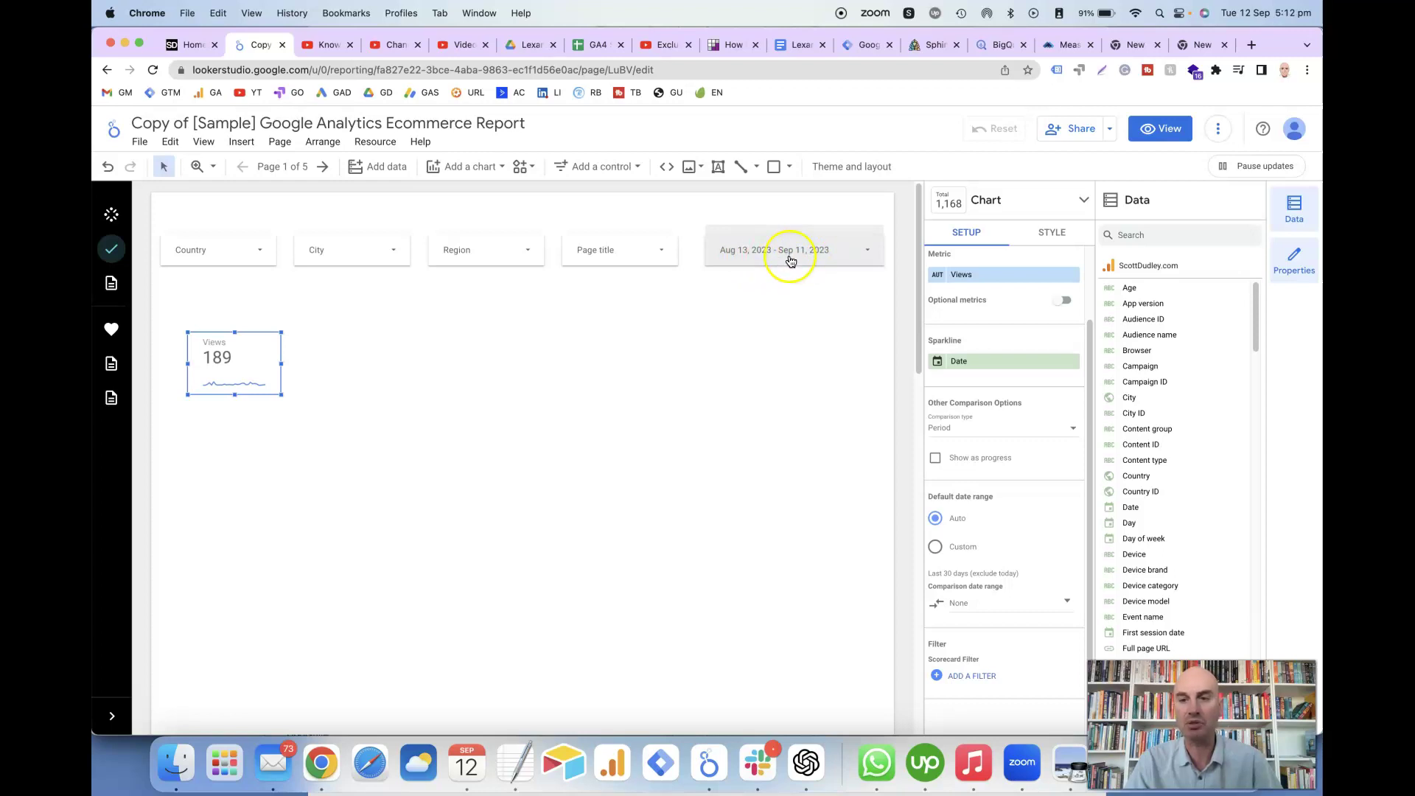
# Turn on the sparkline fill and enlarge the Views scorecard
pyautogui.click(1051, 233)
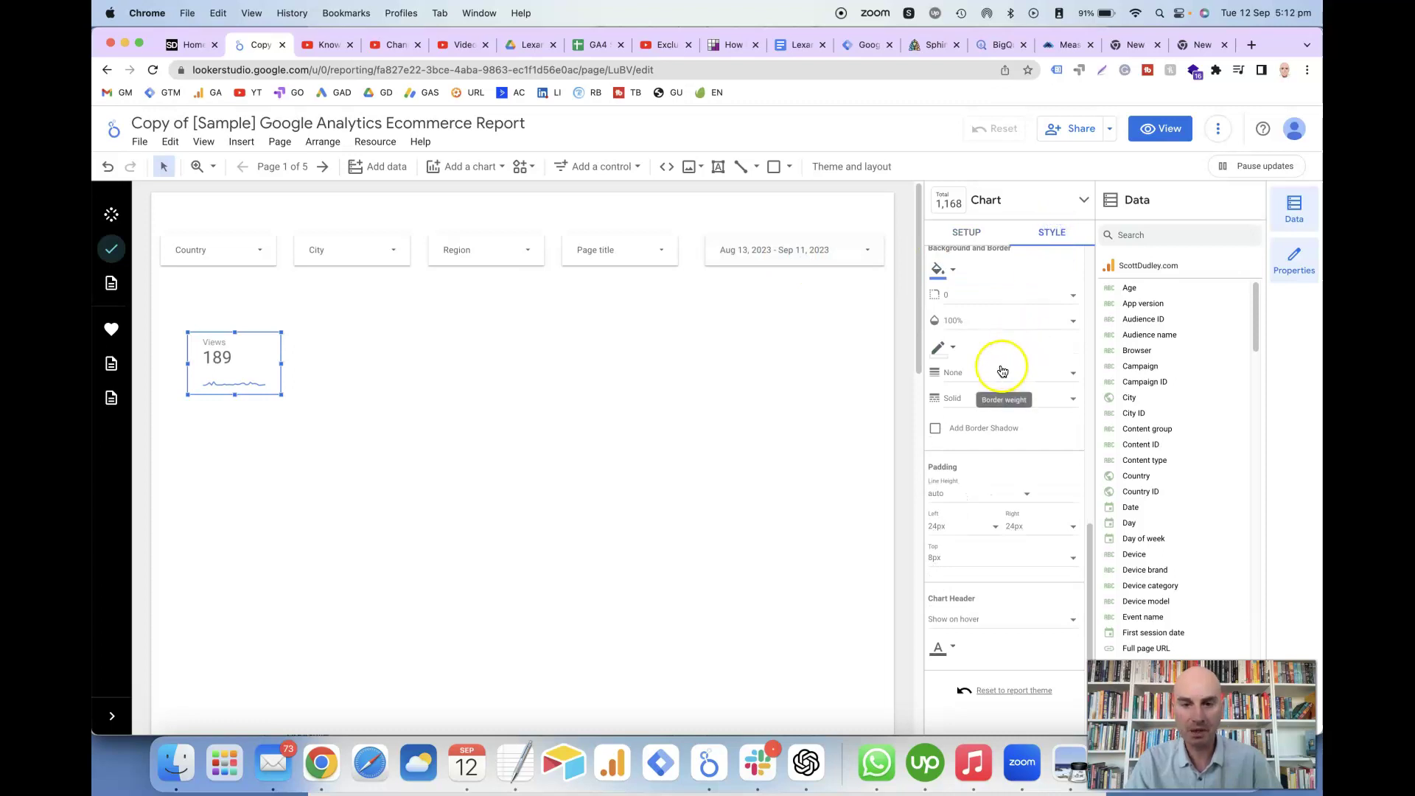
pyautogui.scroll(5, 1000, 371)
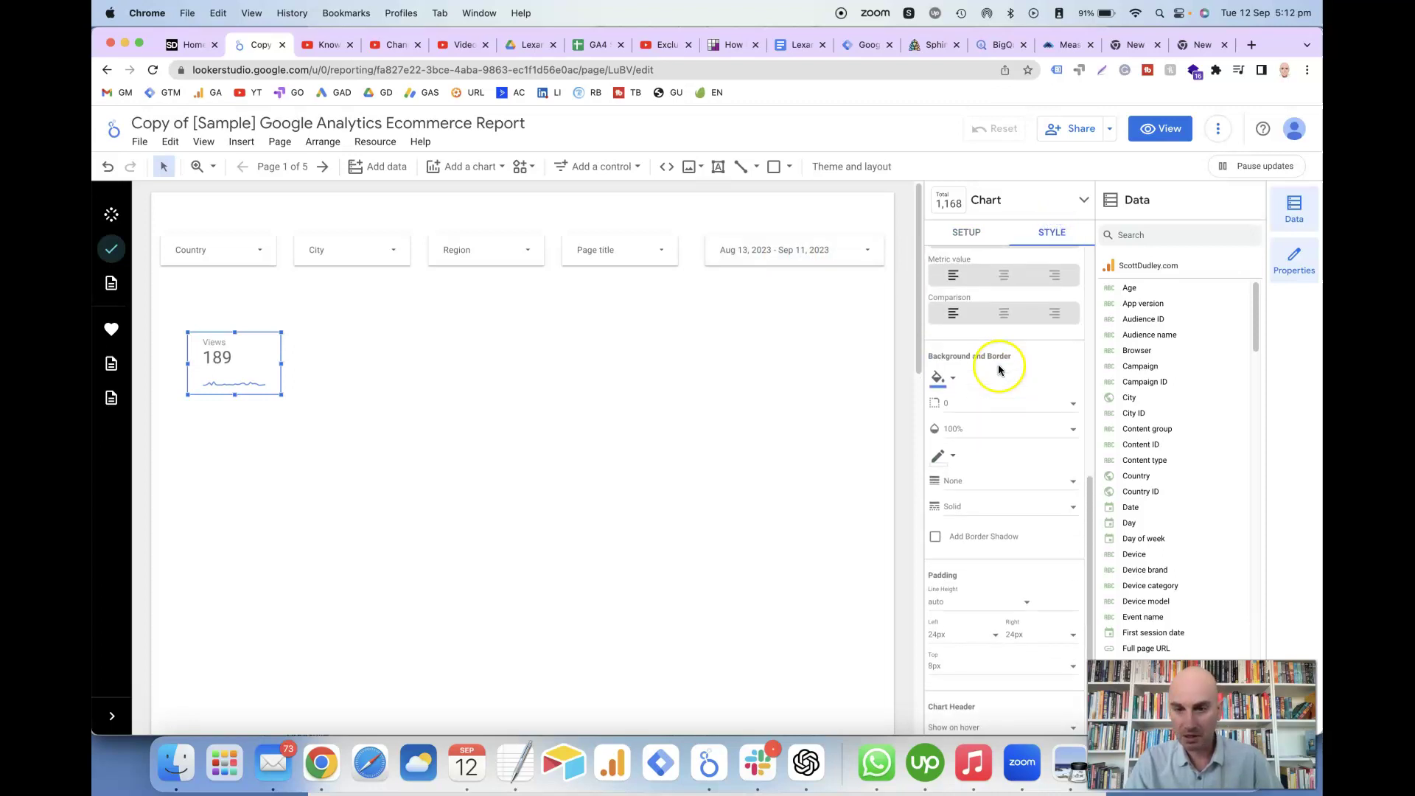
pyautogui.scroll(2, 1000, 370)
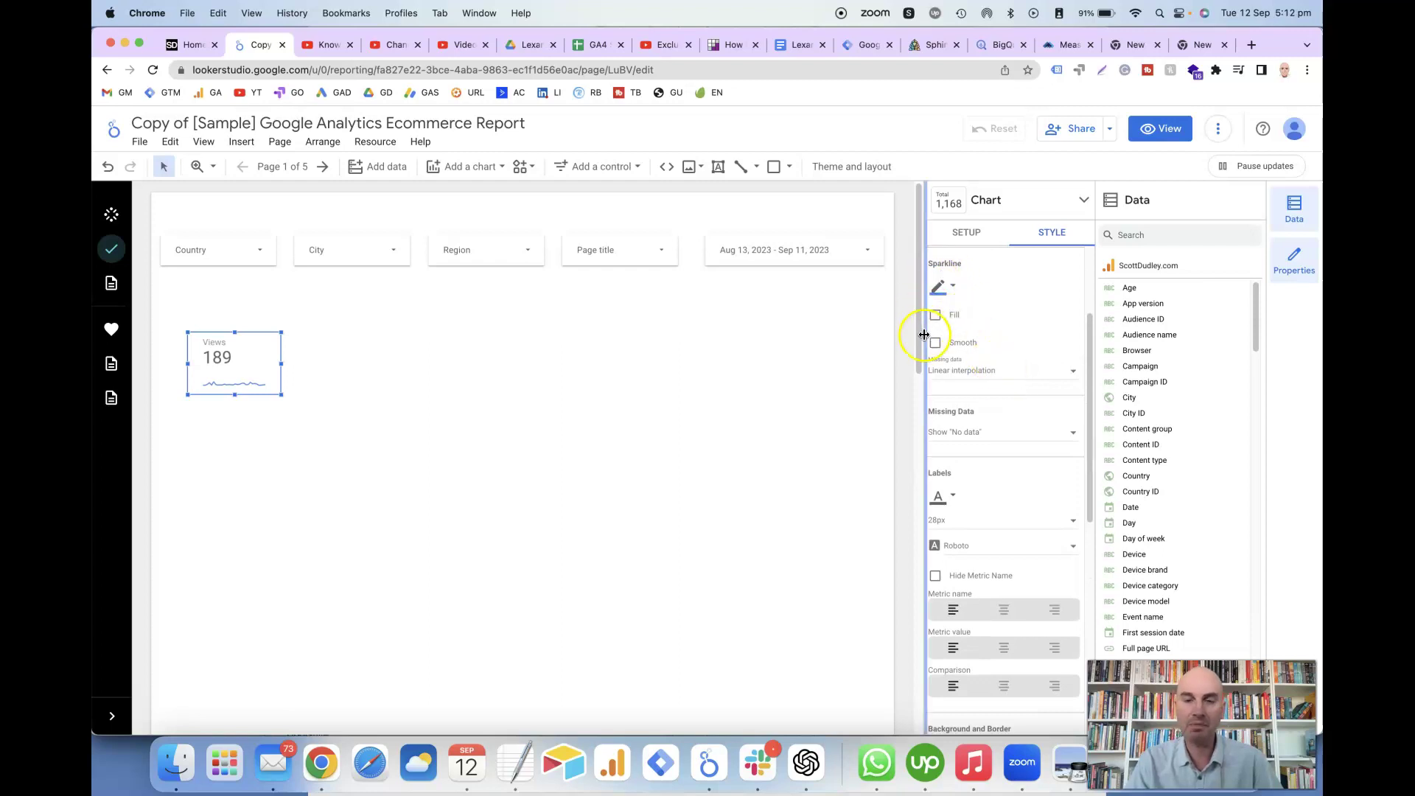
pyautogui.click(936, 315)
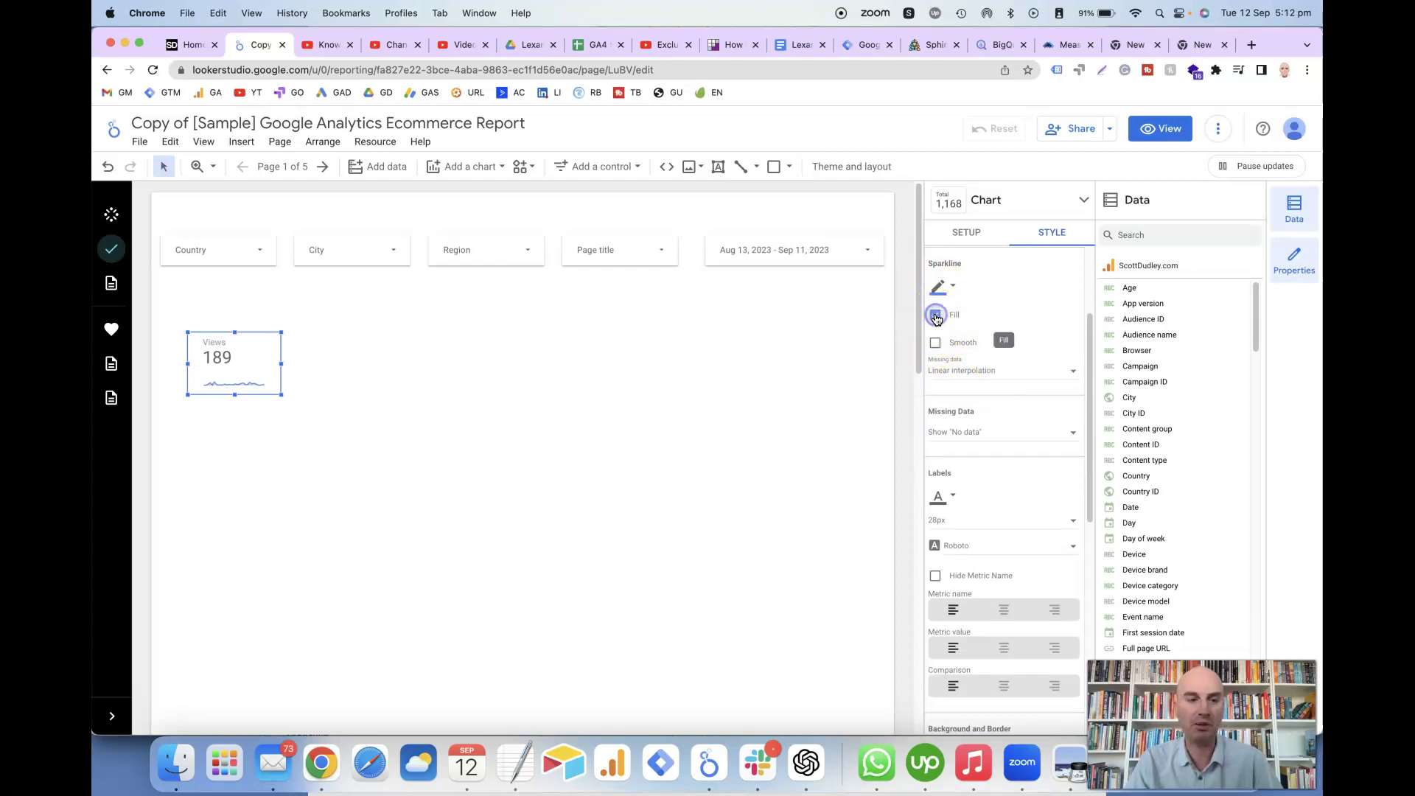
pyautogui.moveTo(282, 396); pyautogui.dragTo(348, 462)
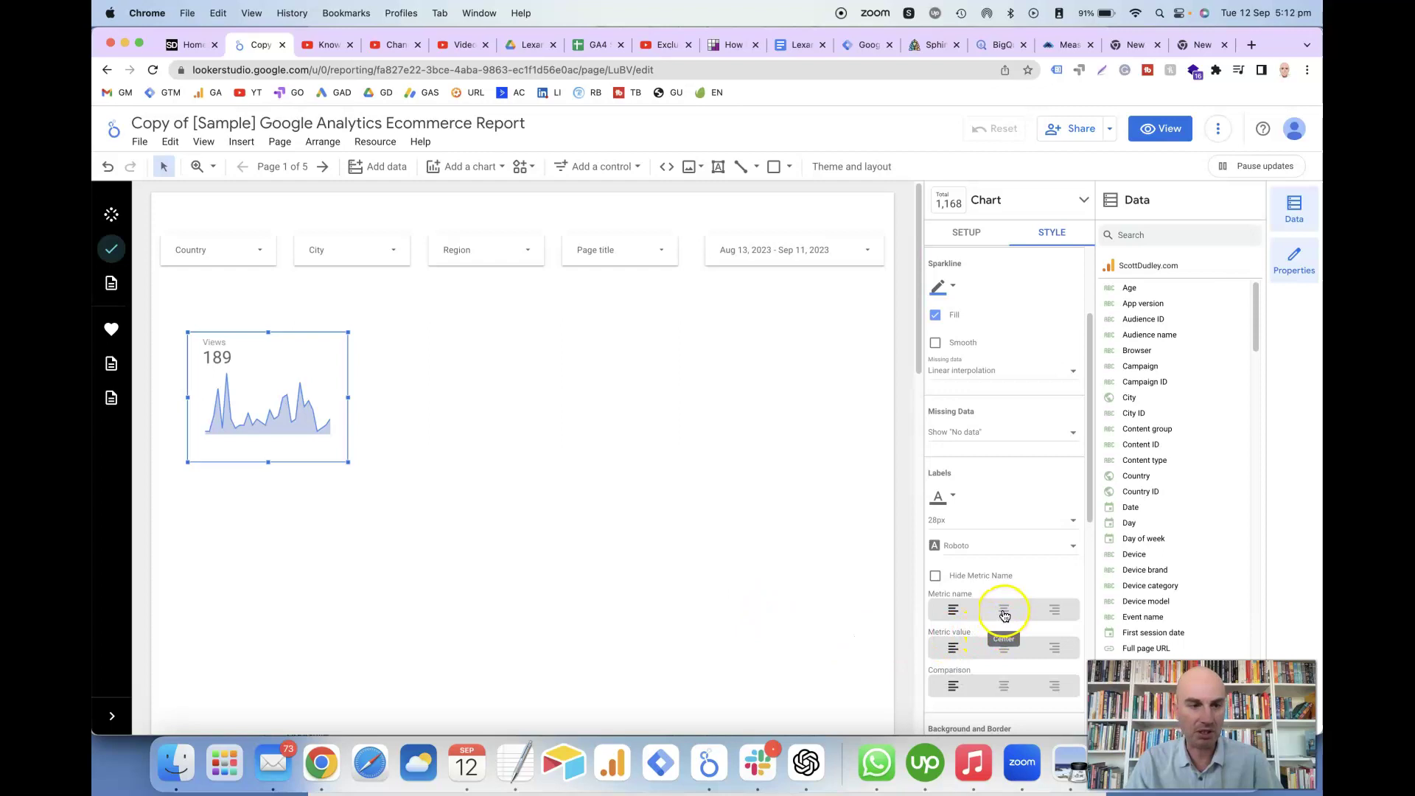
# Center-align the Views metric name and the 189 metric value
pyautogui.click(1004, 612)
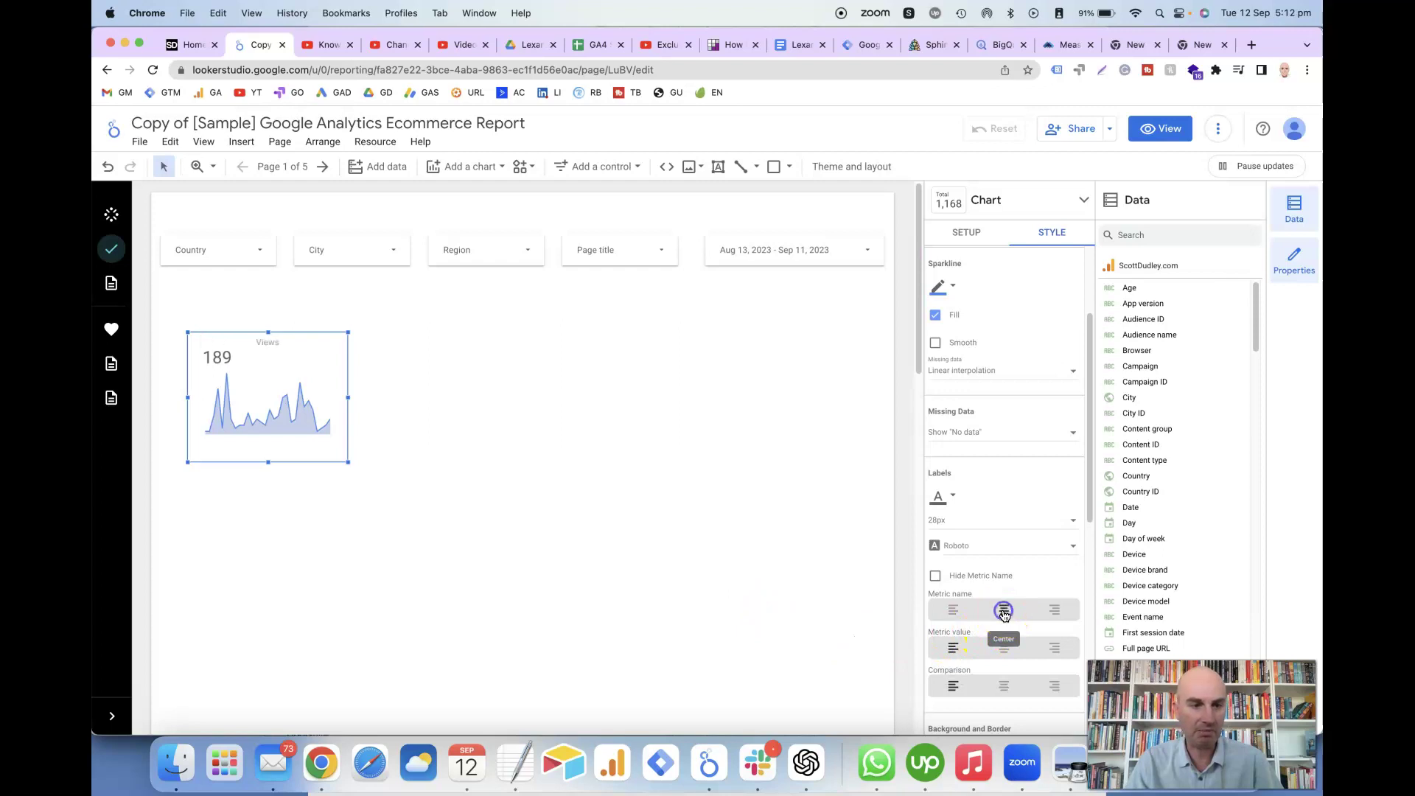
pyautogui.click(1004, 648)
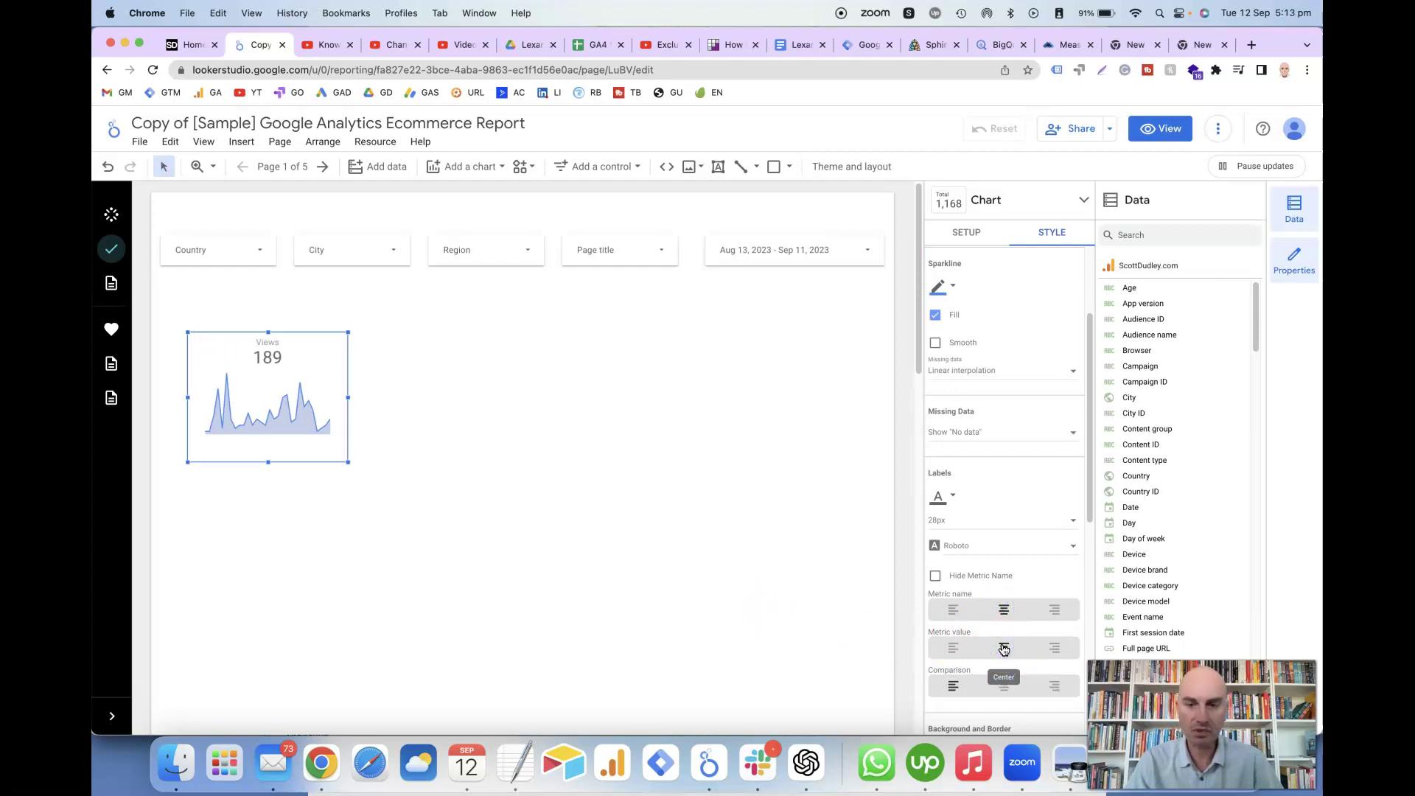
pyautogui.scroll(1, 996, 494)
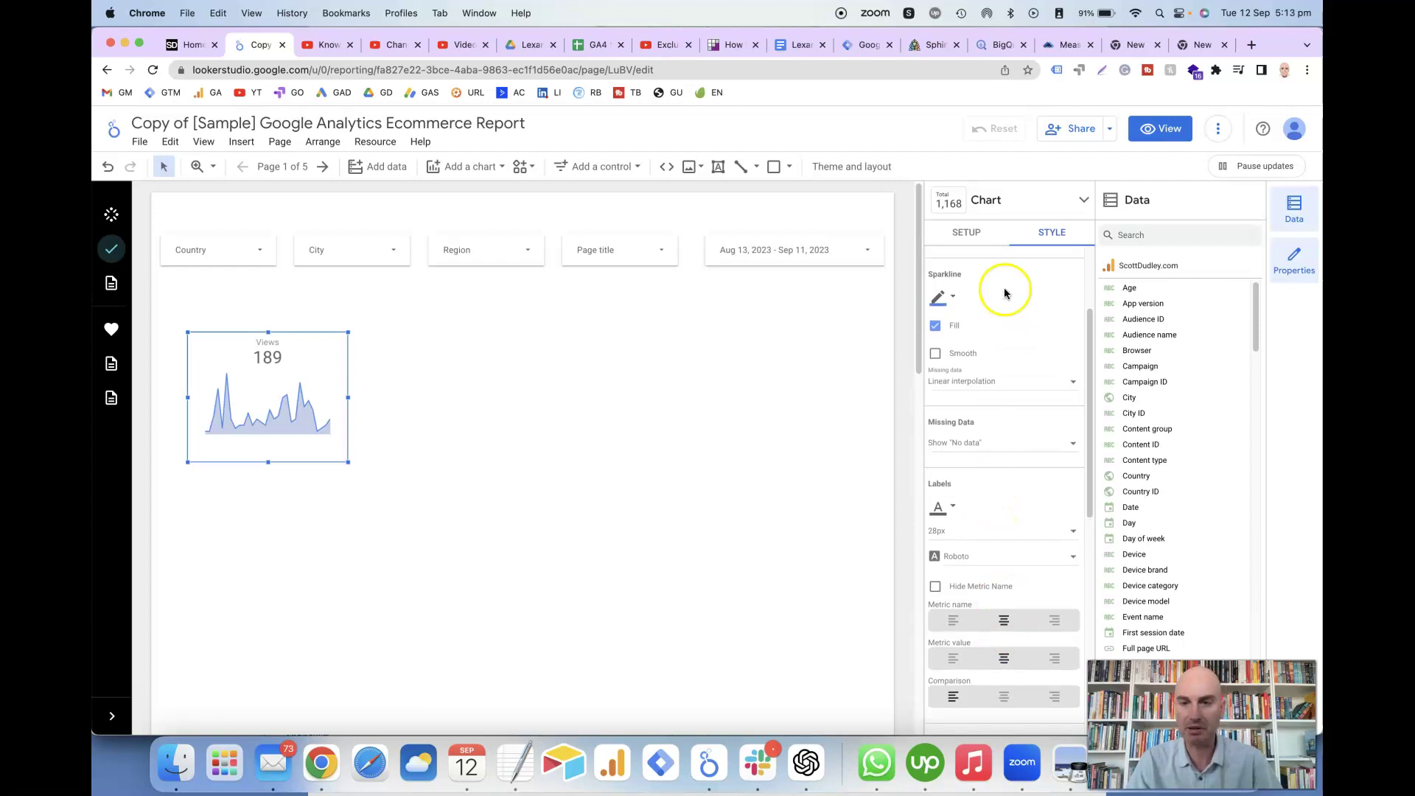
# Keep Period as the scorecard's comparison type
pyautogui.click(966, 233)
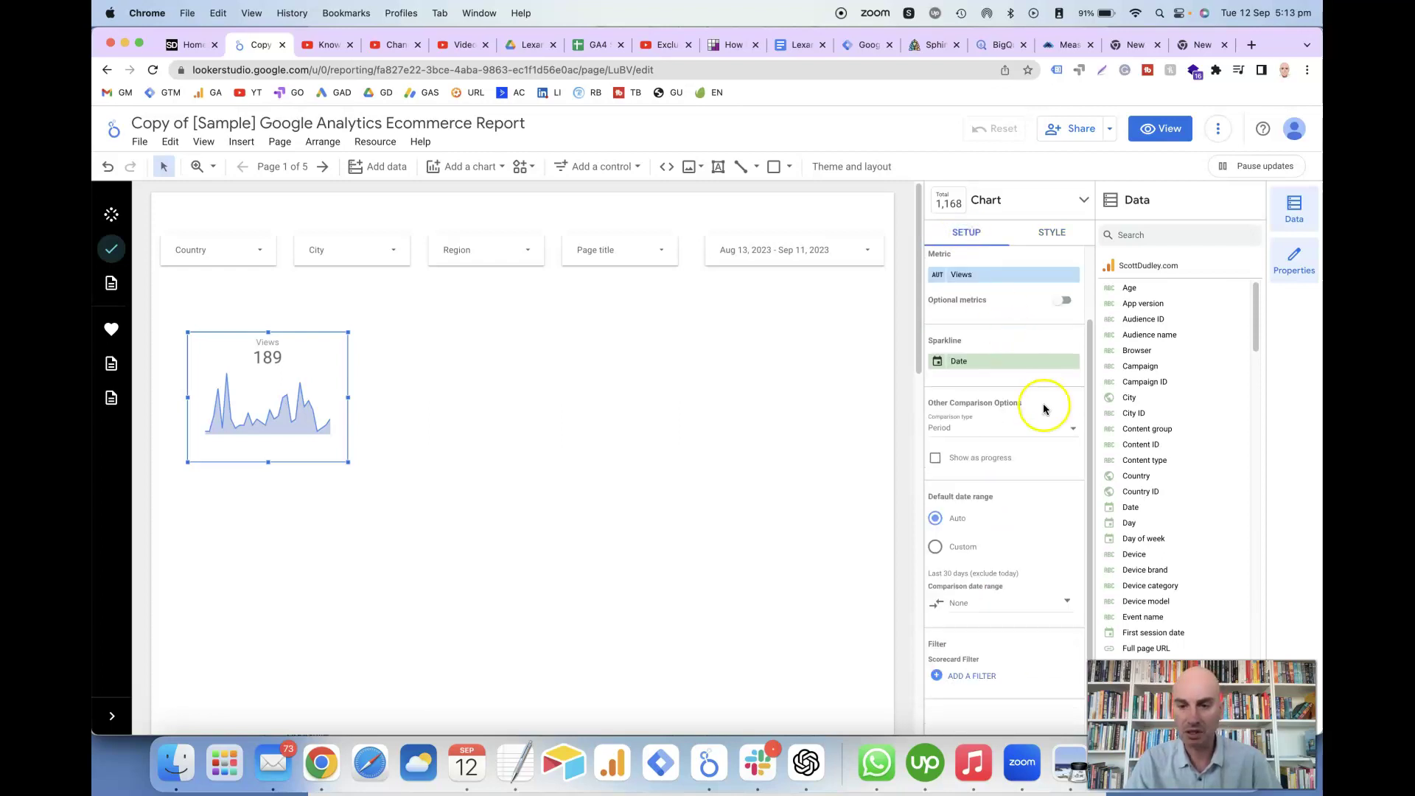
pyautogui.scroll(3, 1044, 412)
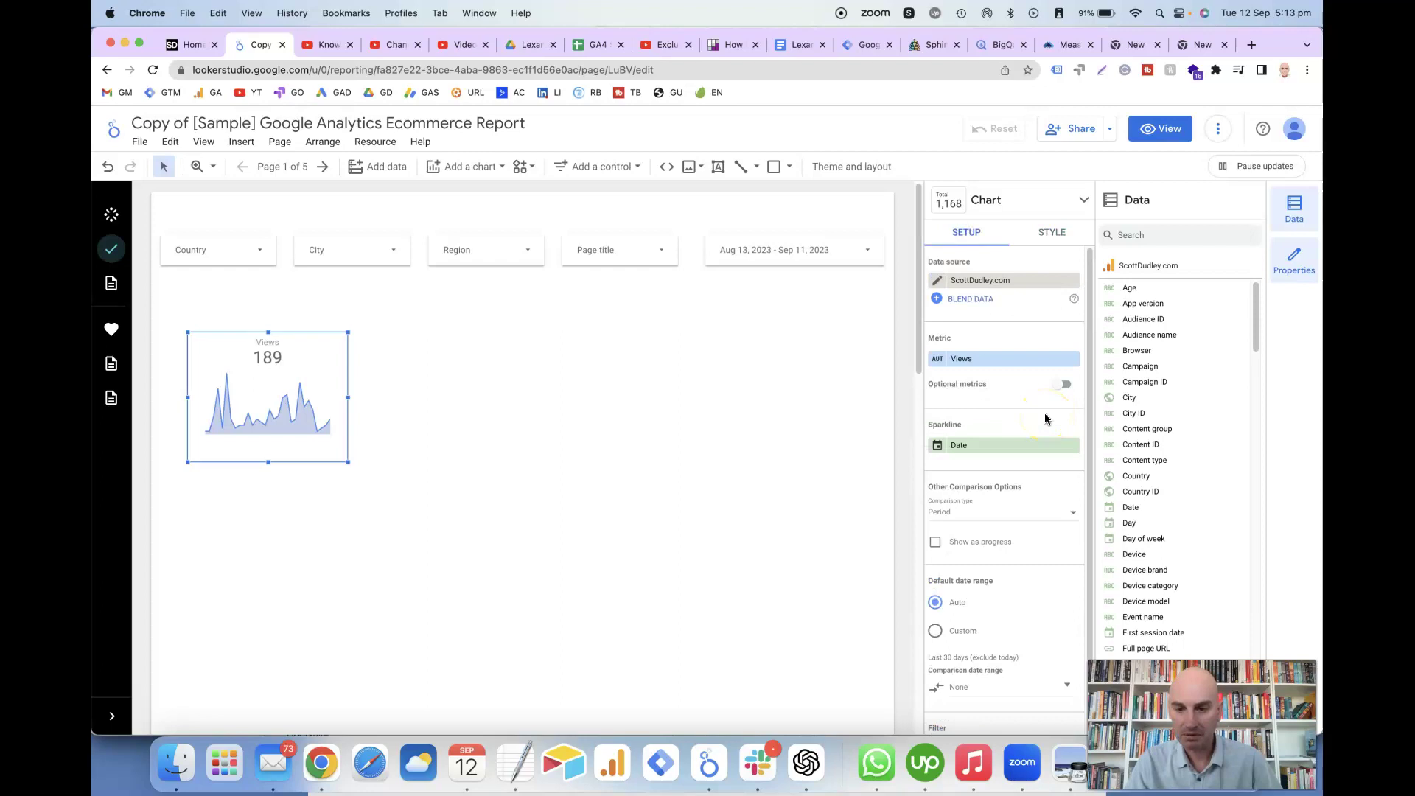
pyautogui.scroll(-3, 1044, 420)
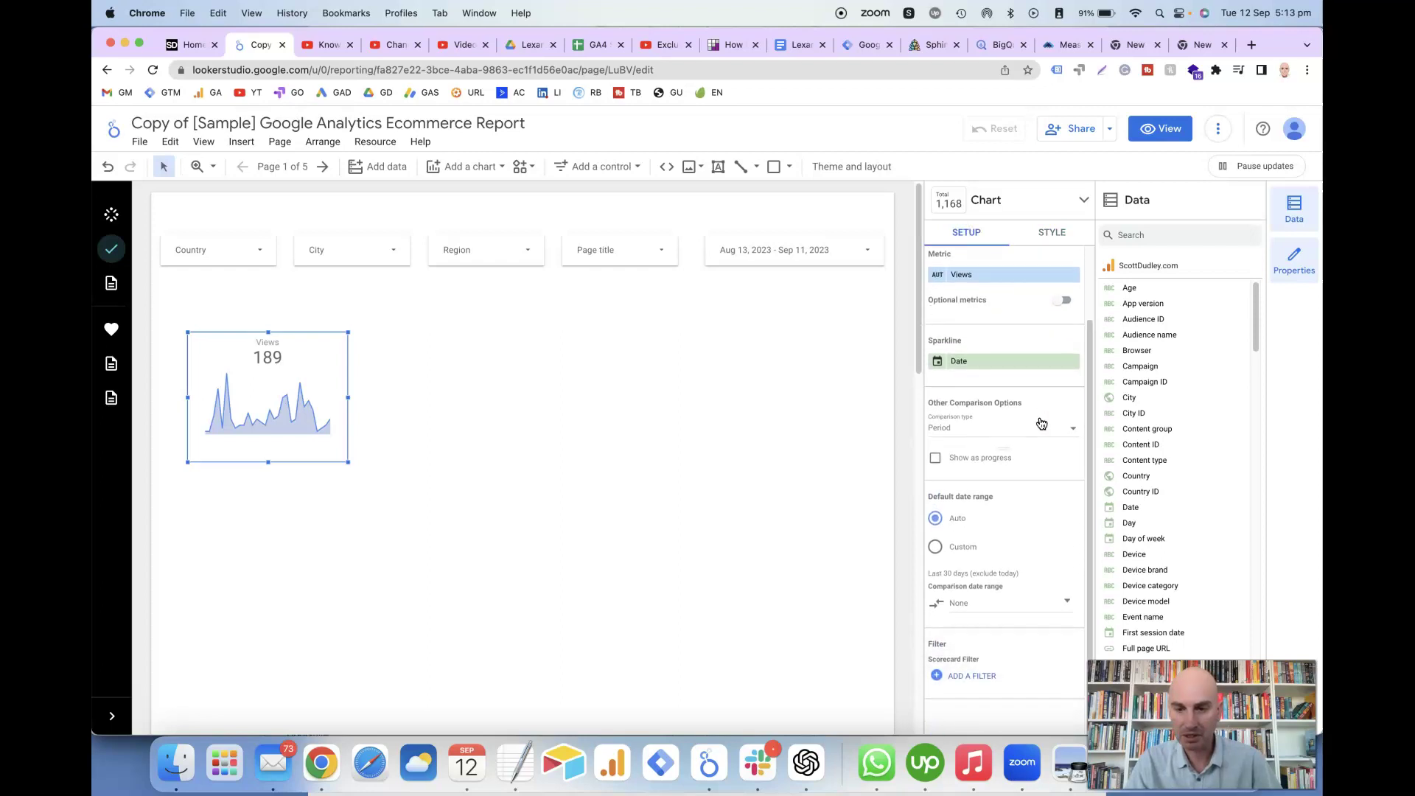
pyautogui.click(1030, 436)
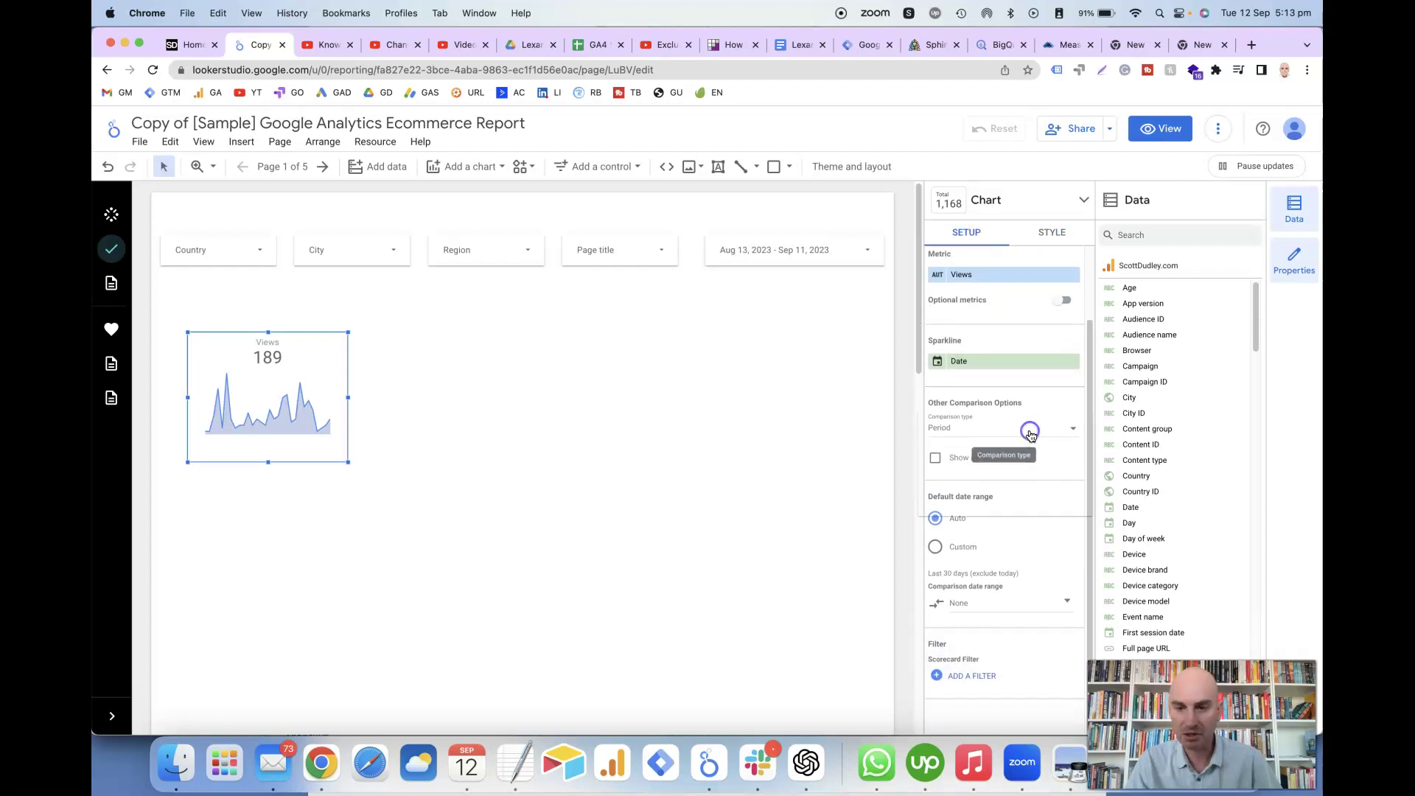
pyautogui.click(1031, 435)
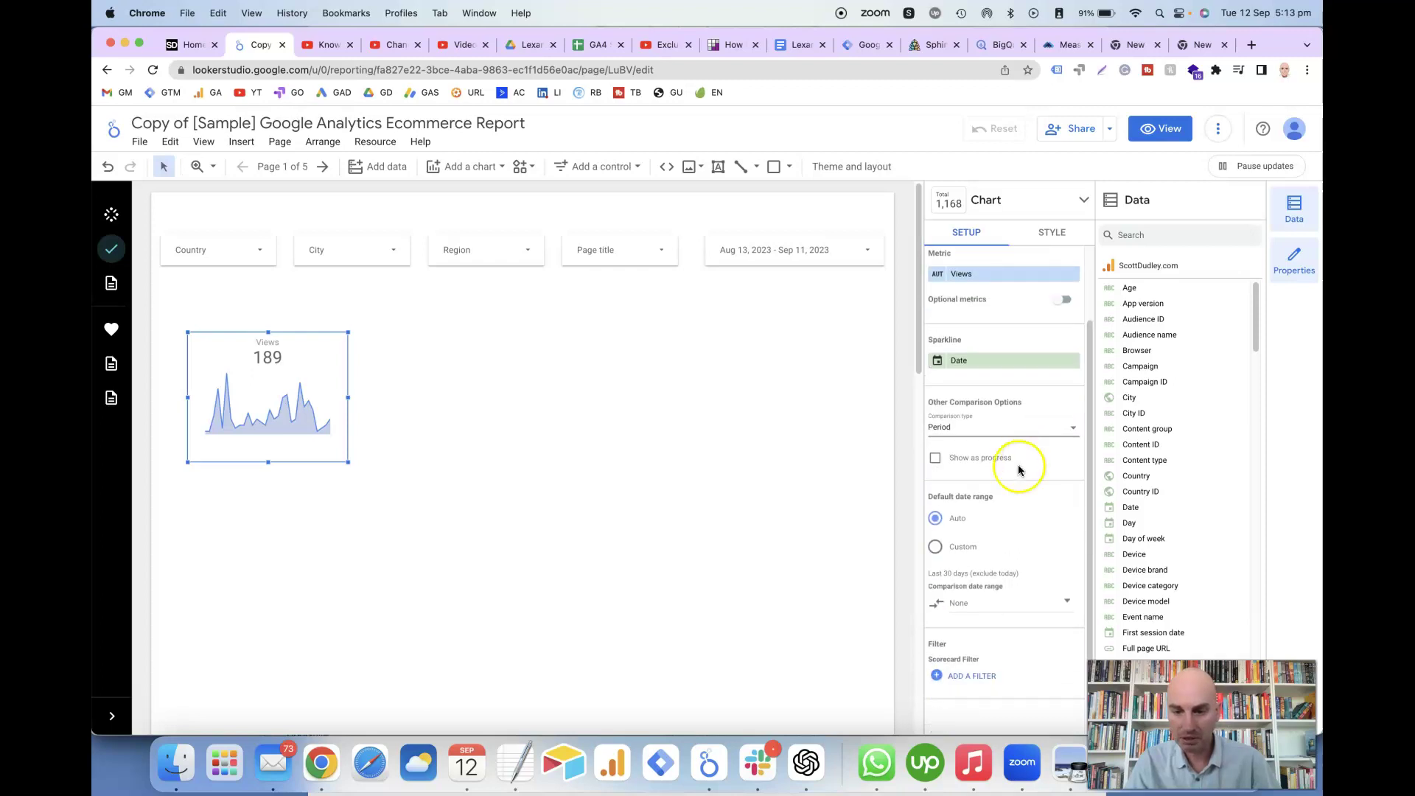
# Set the comparison date range to Previous period and apply it
pyautogui.click(968, 603)
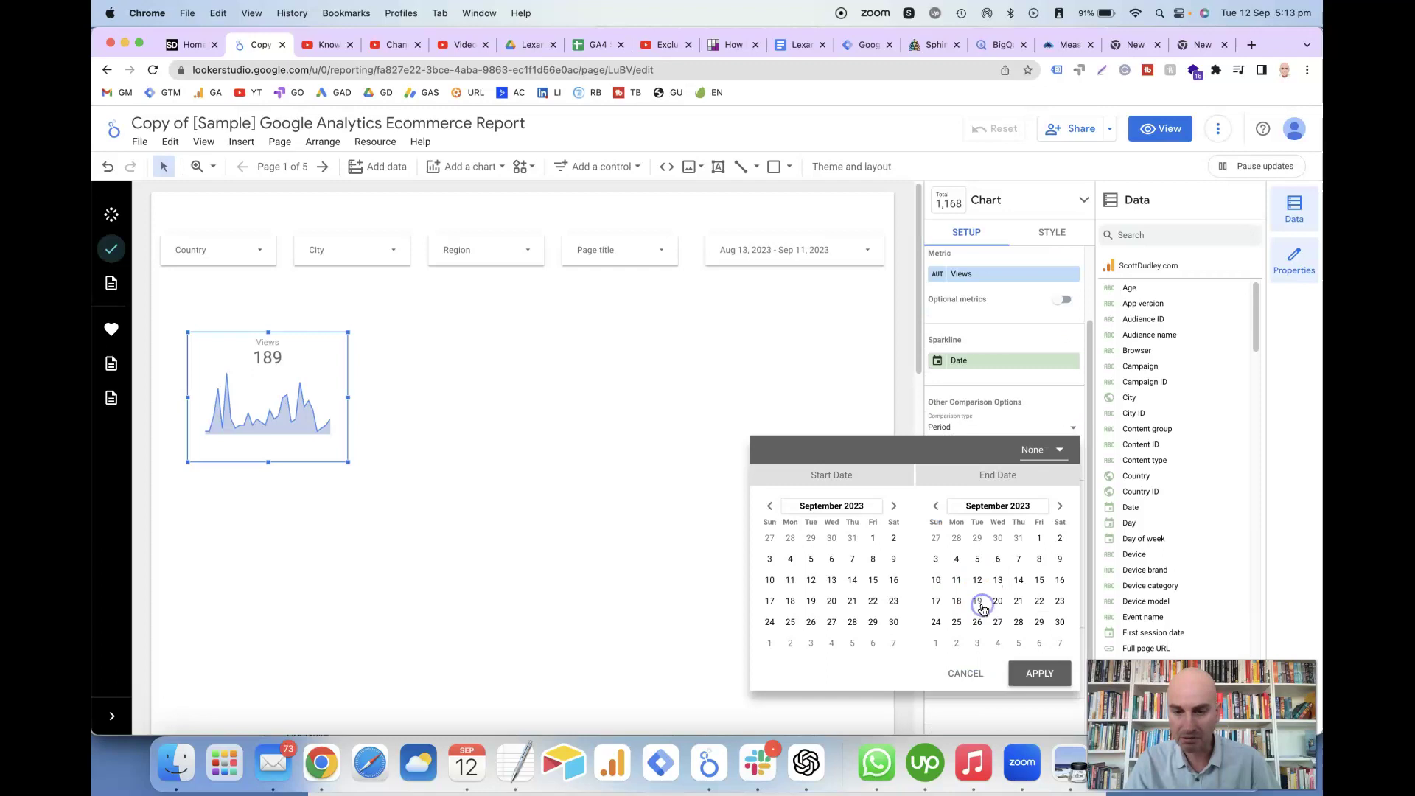
pyautogui.click(1059, 452)
pyautogui.click(1059, 452)
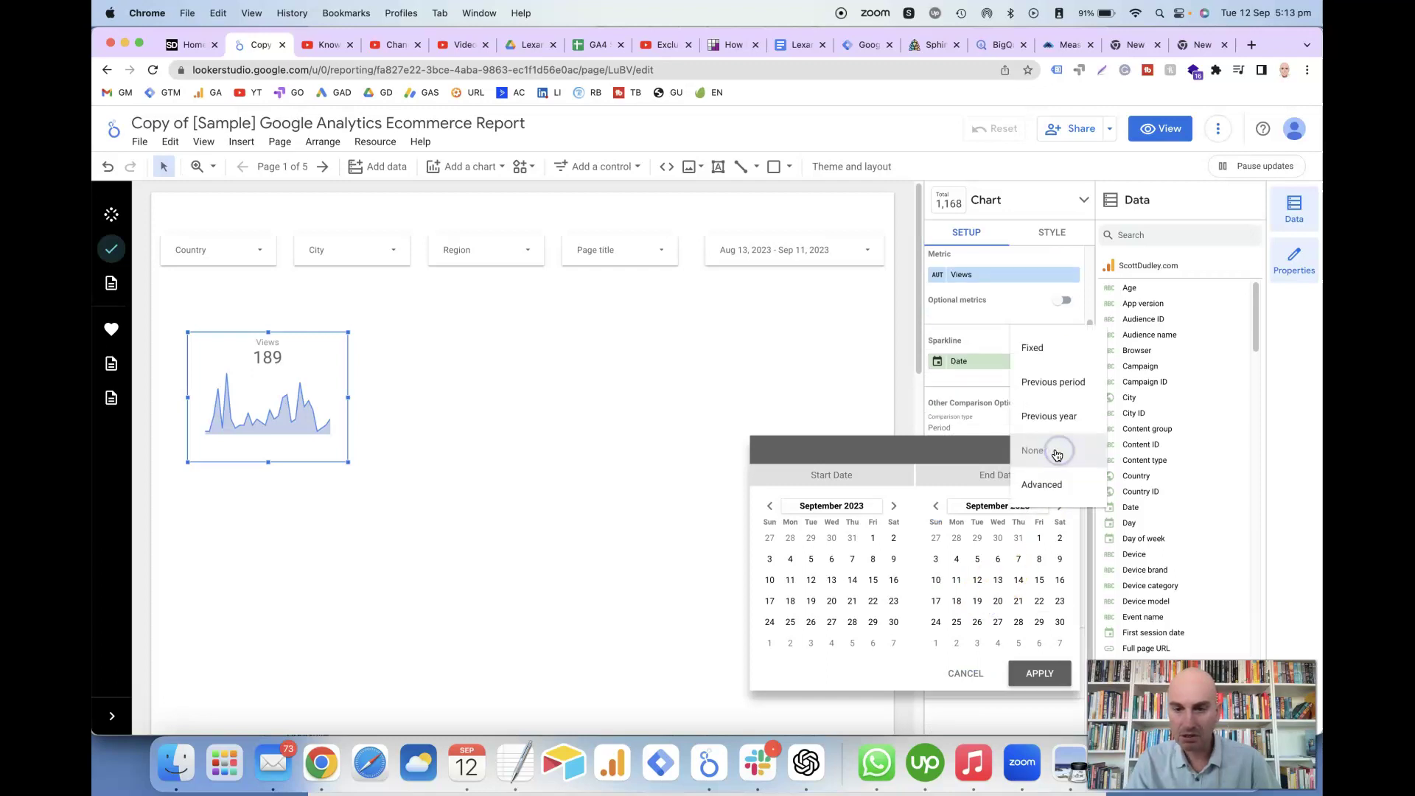
pyautogui.click(1052, 391)
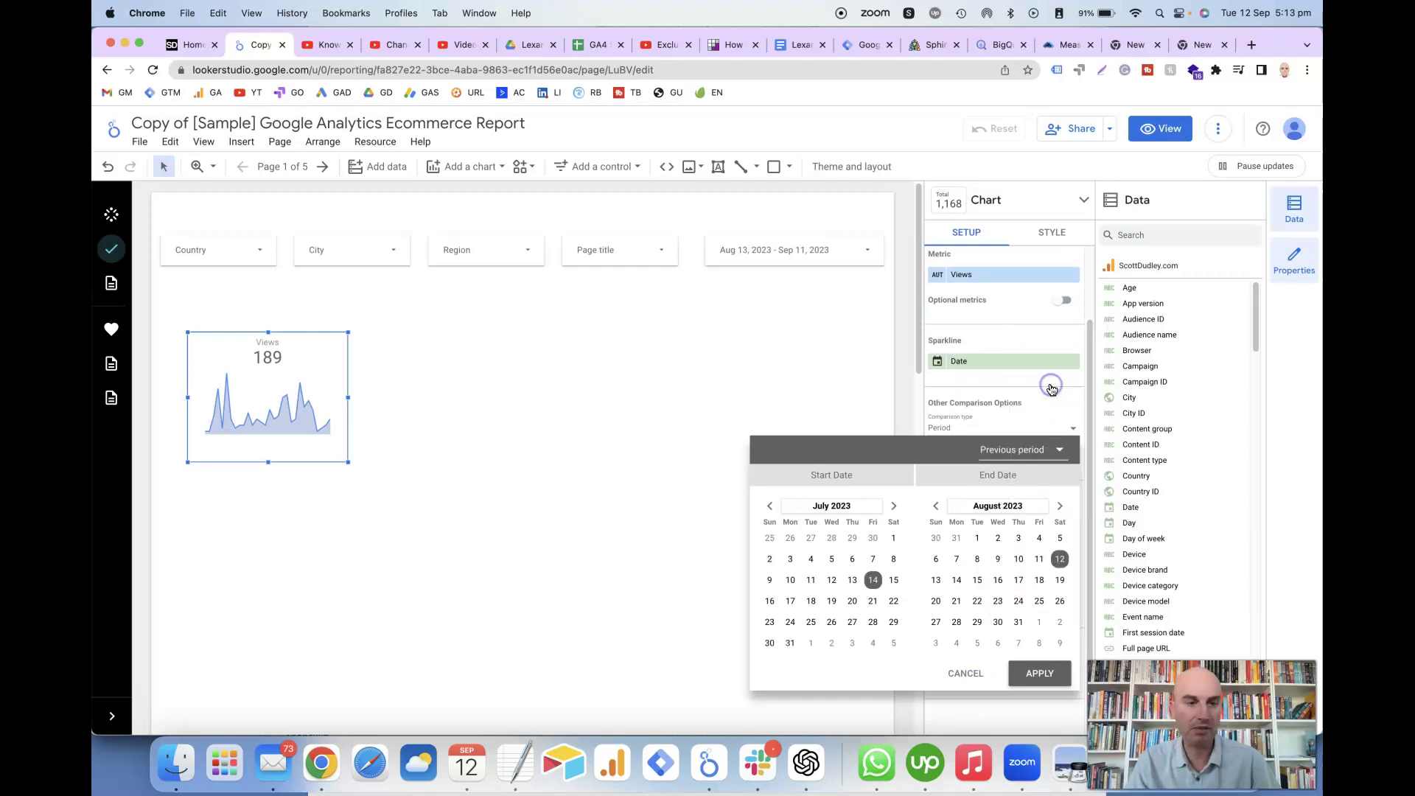
pyautogui.click(1038, 673)
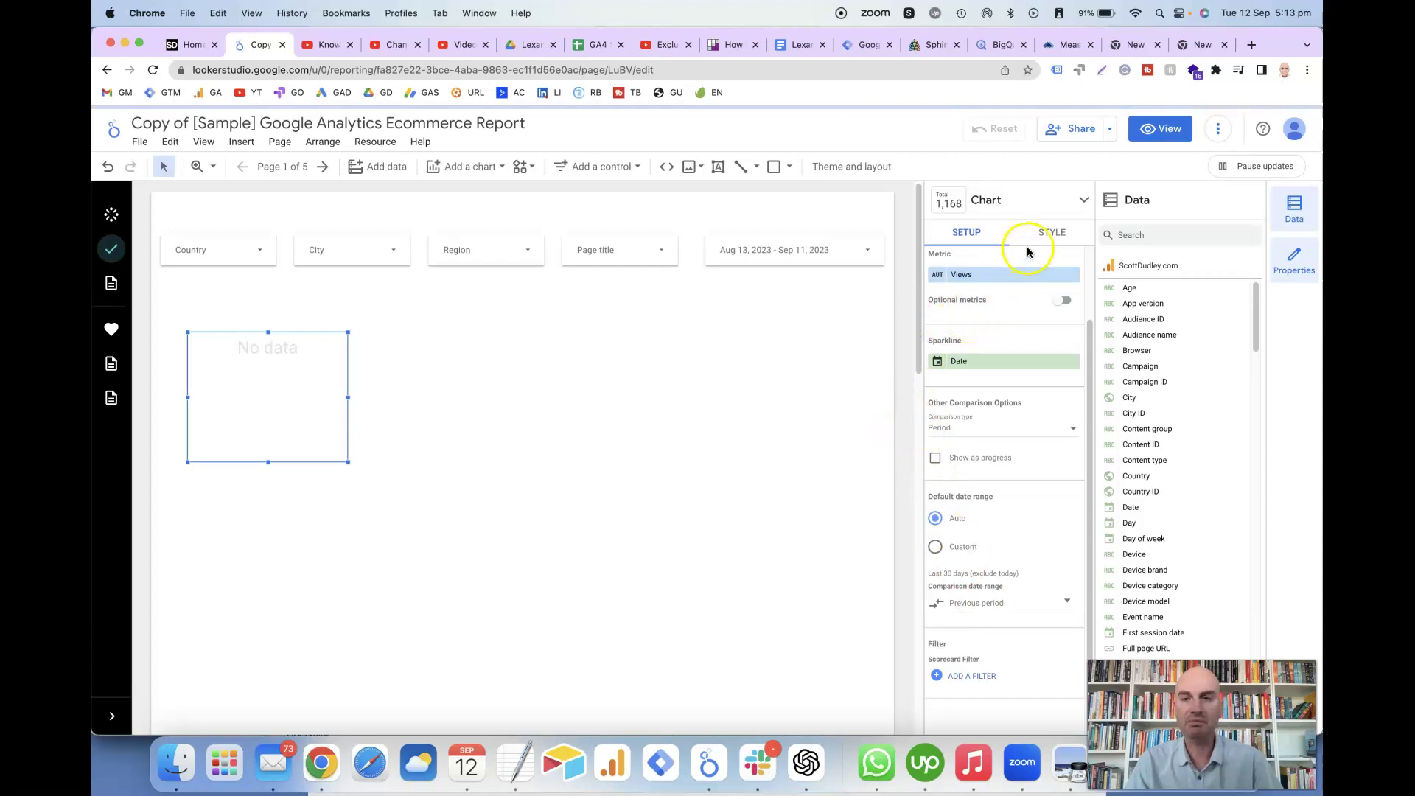
pyautogui.click(1051, 233)
# Set the Comparison label alignment to Center so 21.2% sits under 189
pyautogui.click(973, 233)
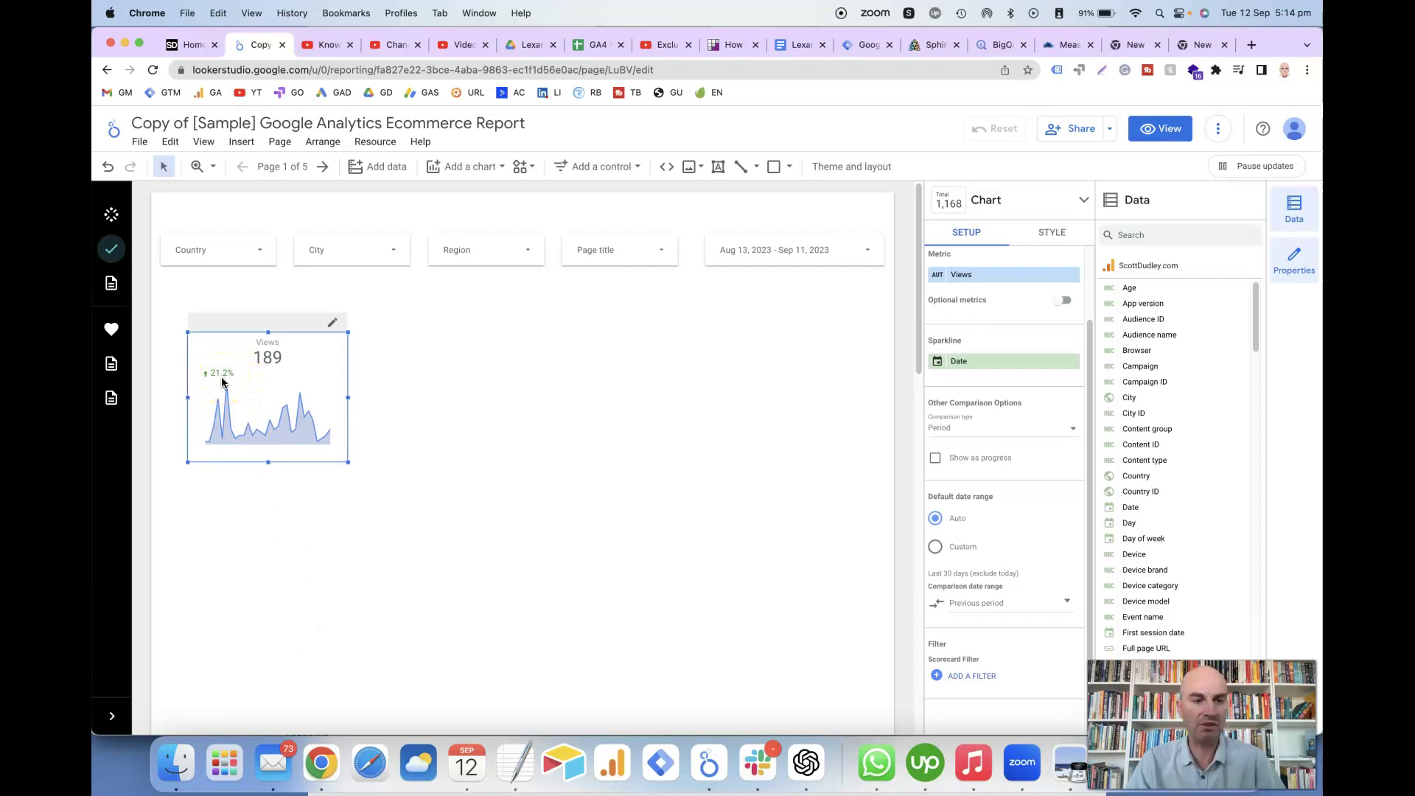
pyautogui.click(1051, 232)
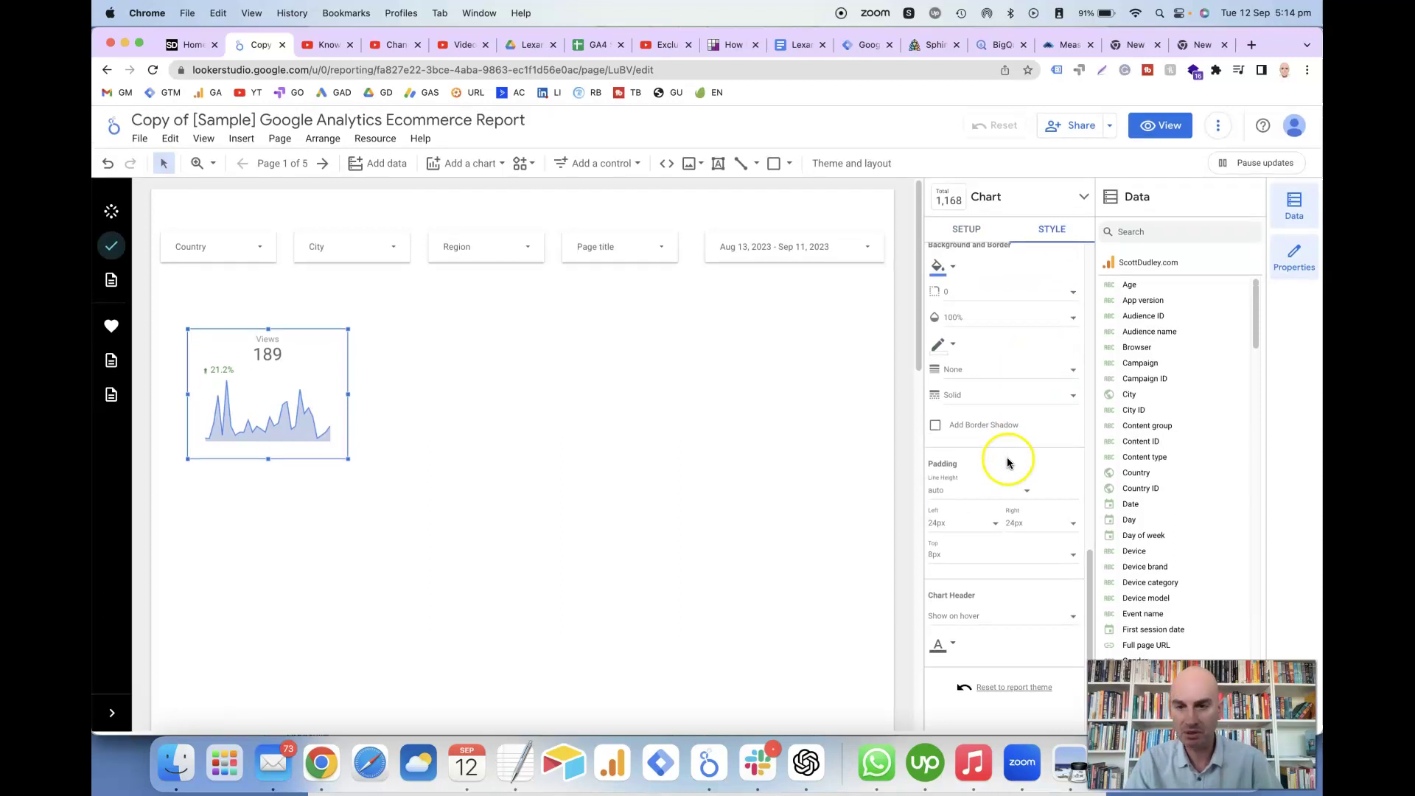
pyautogui.scroll(4, 1005, 443)
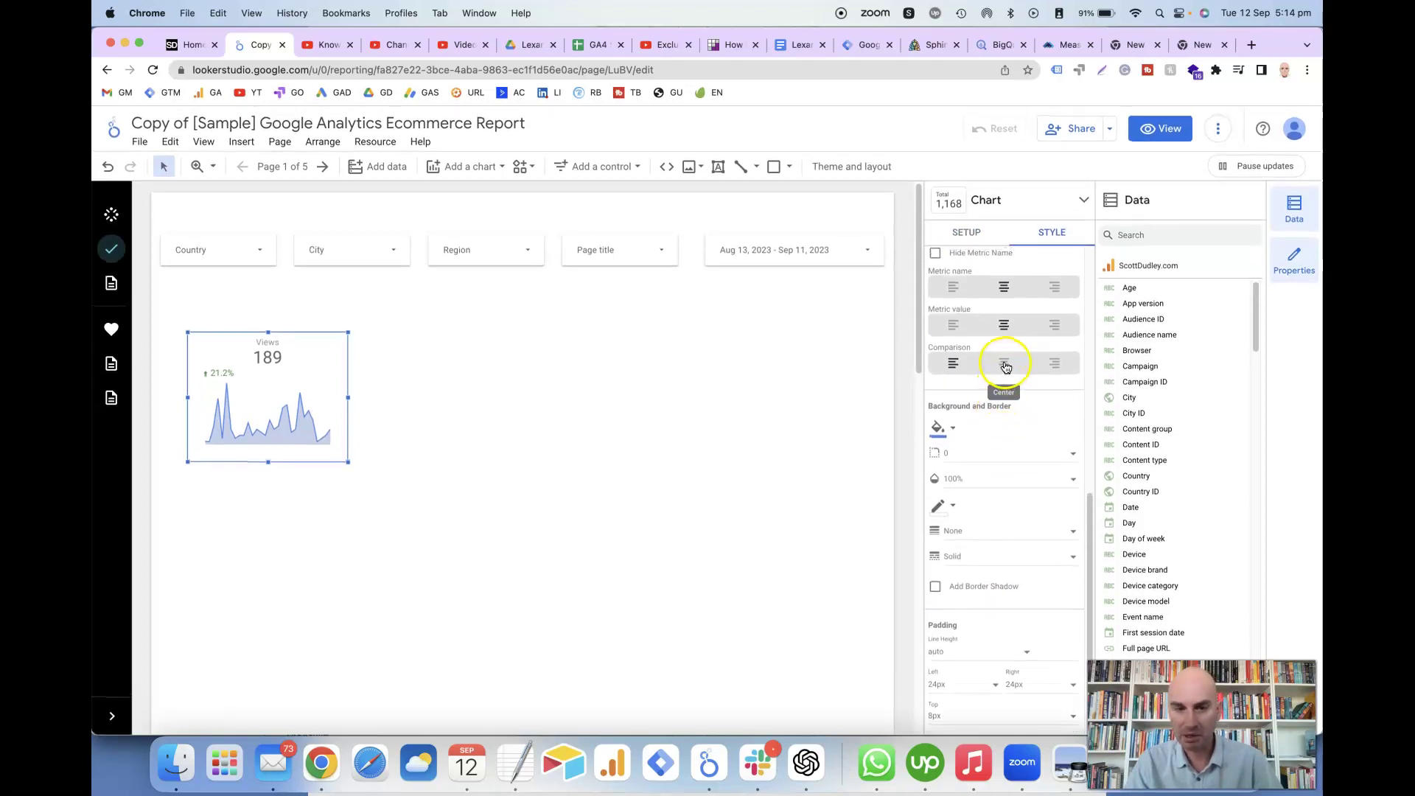
pyautogui.click(1004, 365)
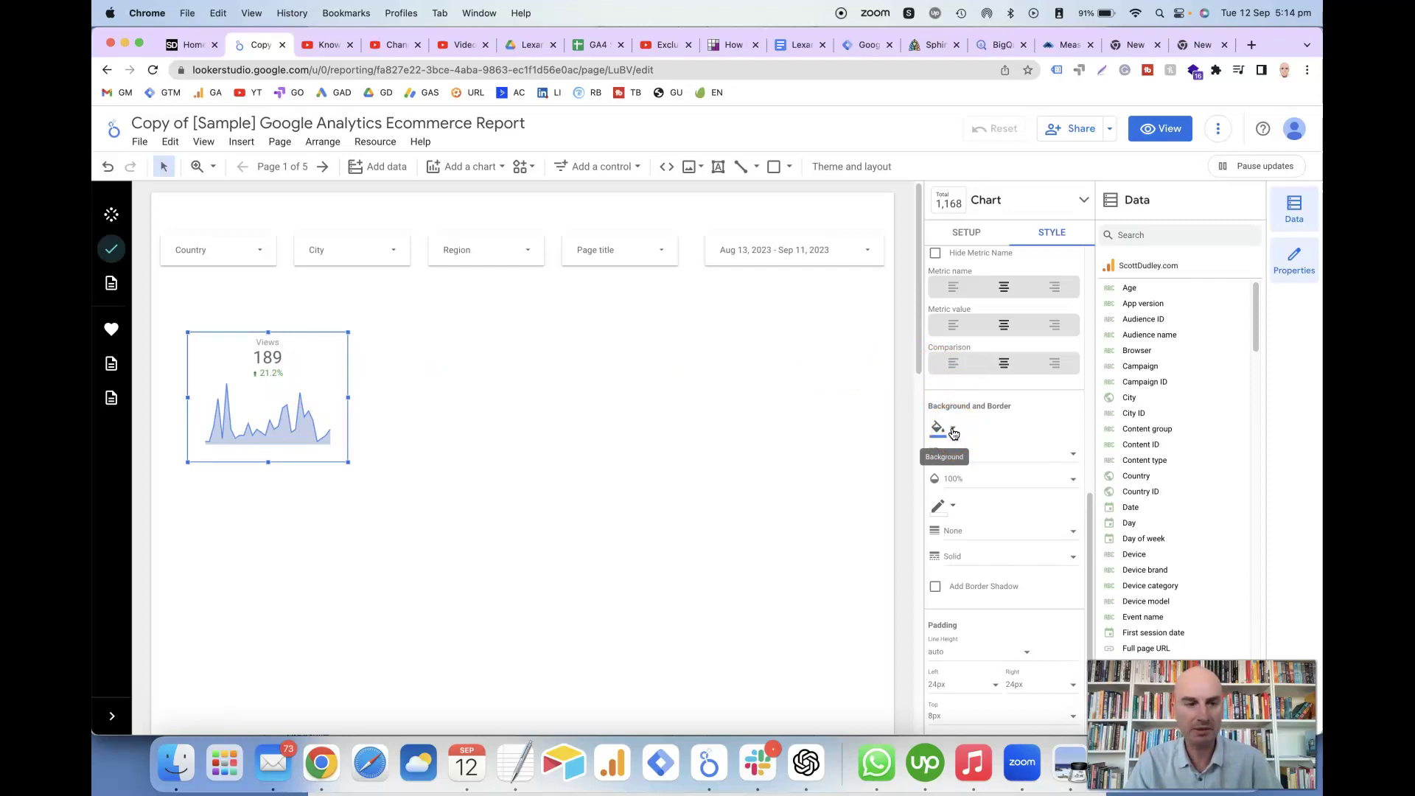
# Try a red-orange scorecard background, then revert it to white
pyautogui.scroll(3, 959, 427)
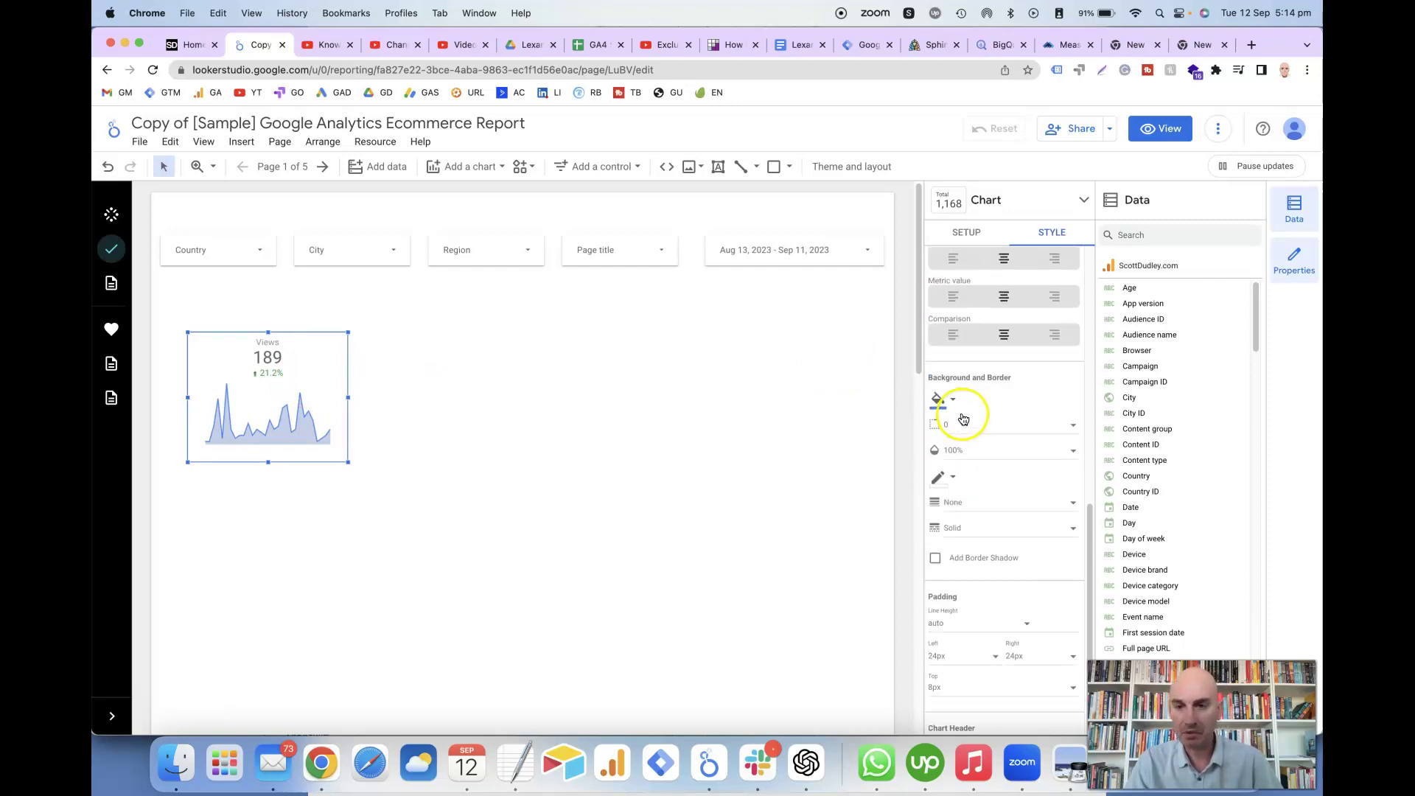
pyautogui.click(963, 422)
pyautogui.scroll(-2, 960, 431)
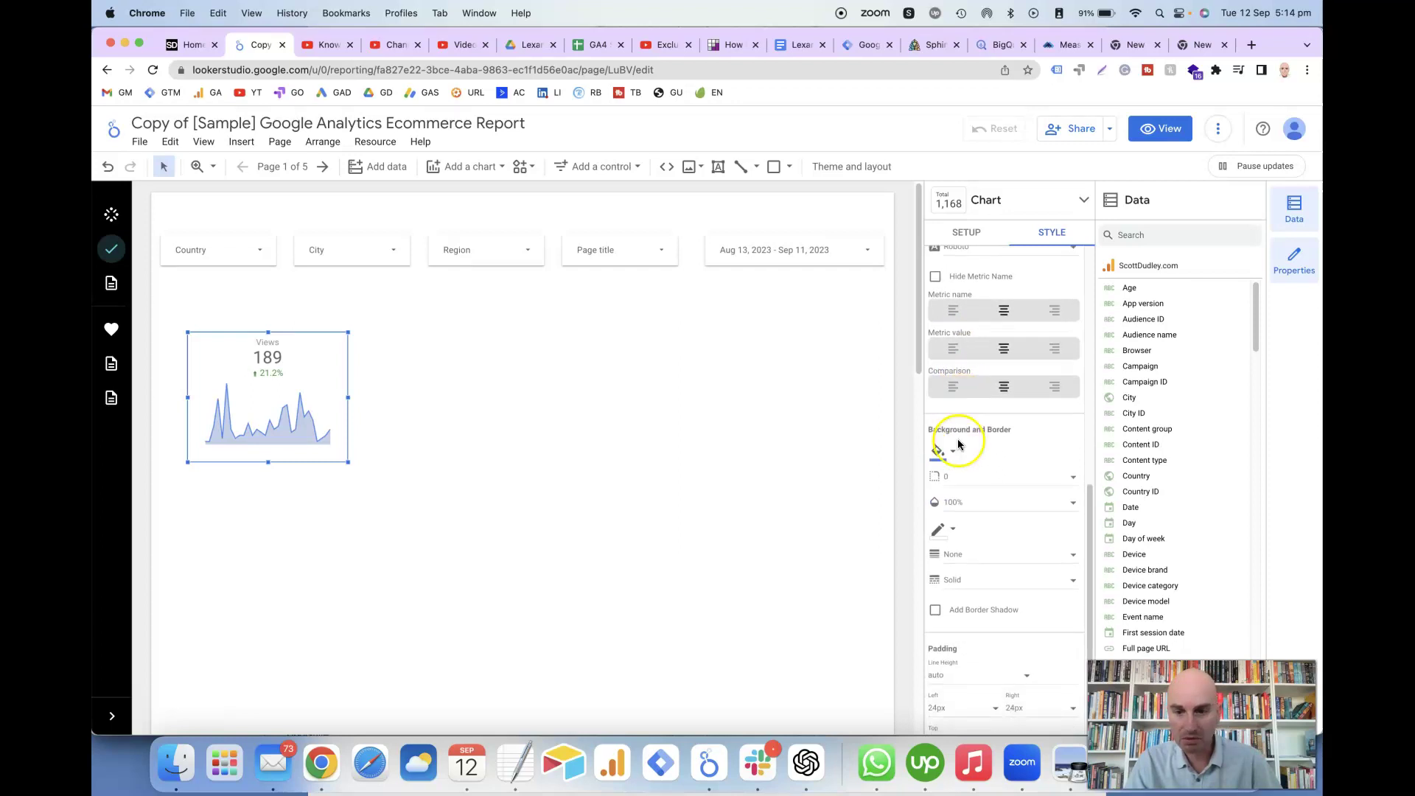
pyautogui.click(954, 453)
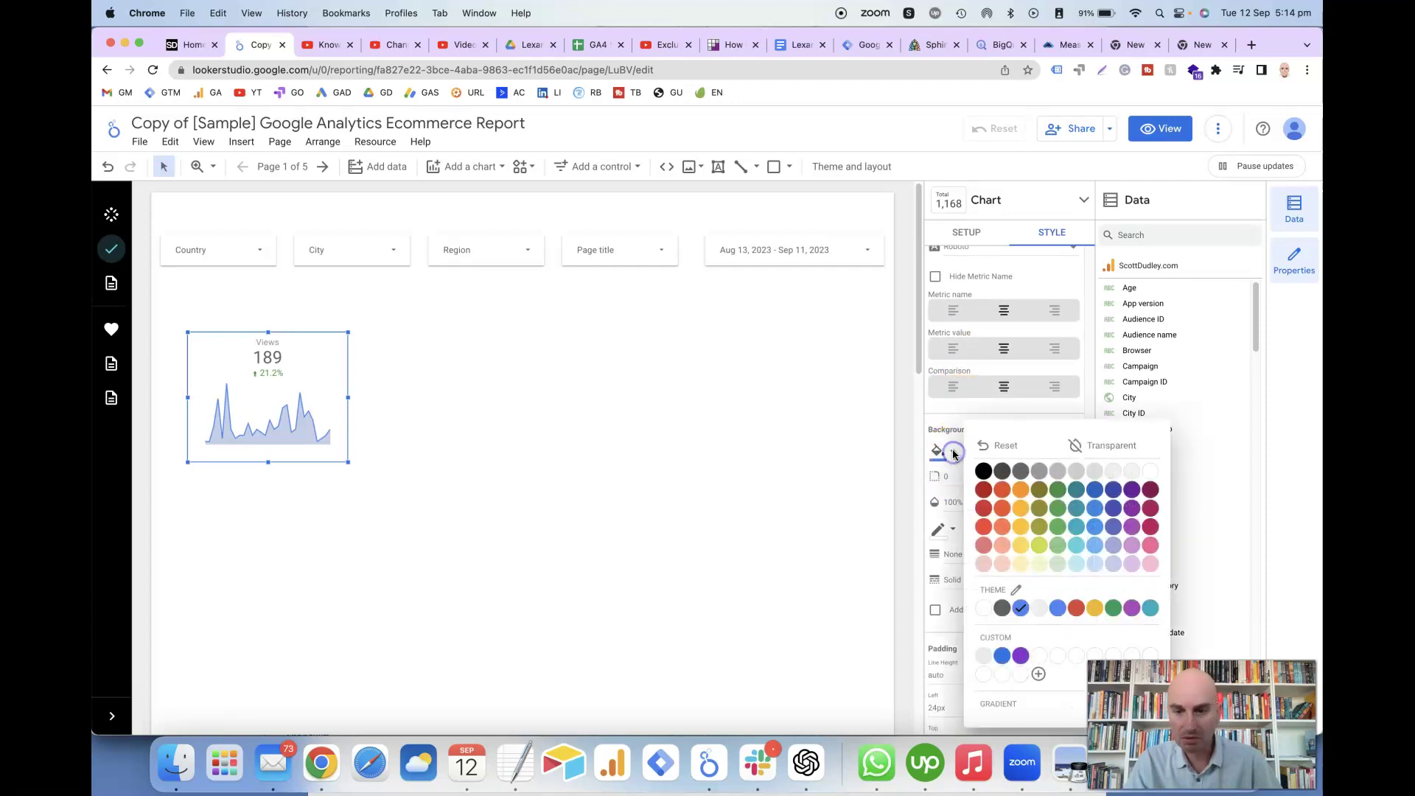
pyautogui.click(985, 527)
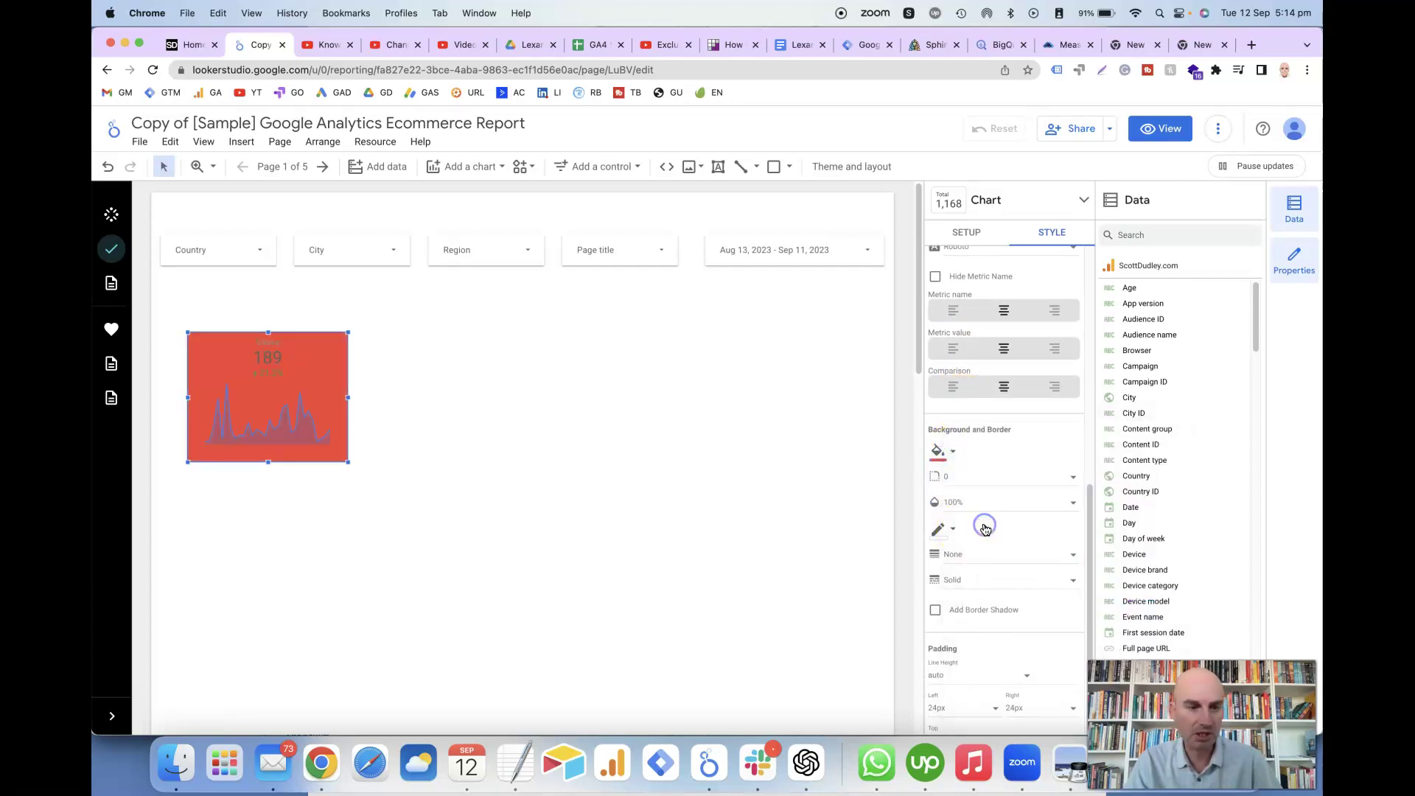
pyautogui.click(953, 452)
pyautogui.click(1150, 470)
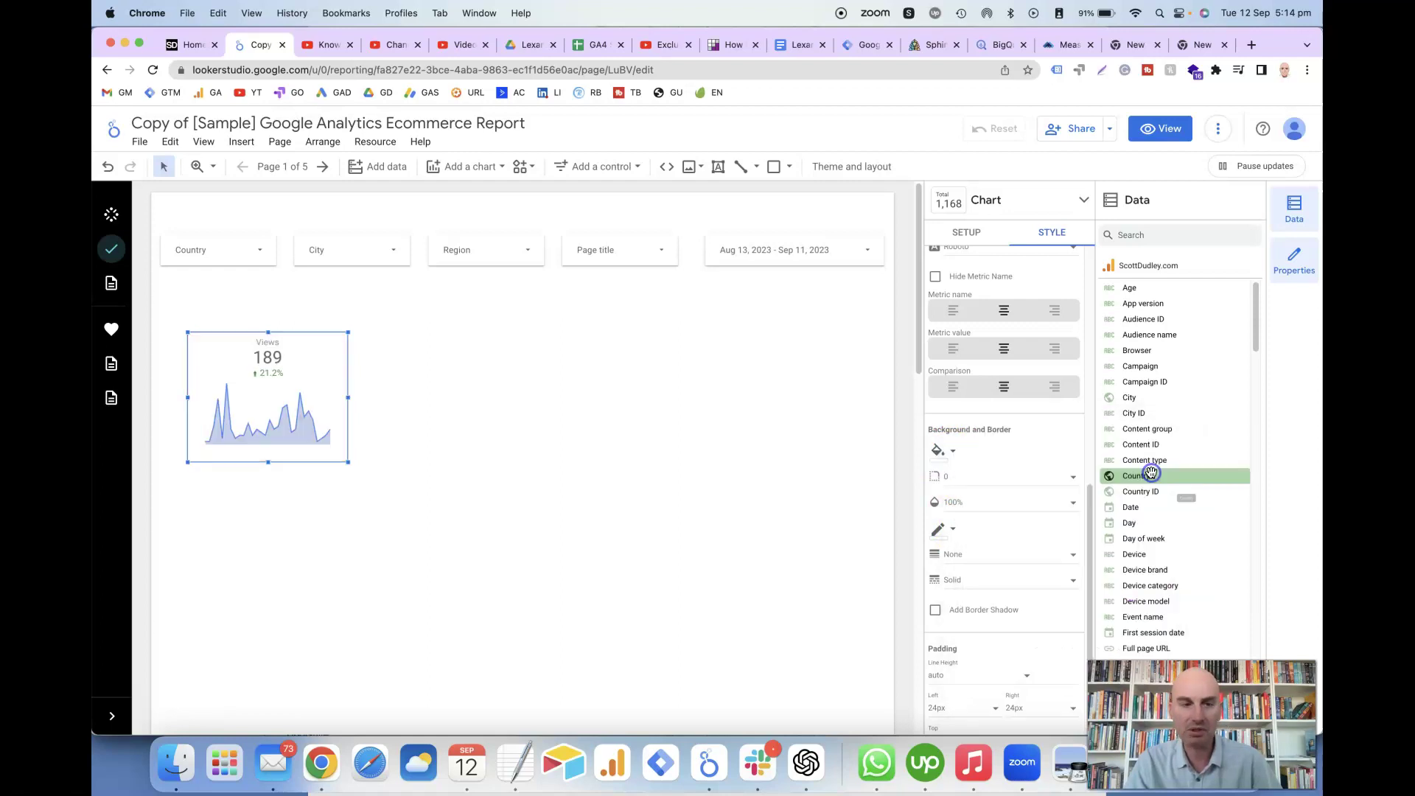
# Make the Views sparkline line colour red
pyautogui.scroll(4, 1076, 458)
pyautogui.scroll(6, 1076, 458)
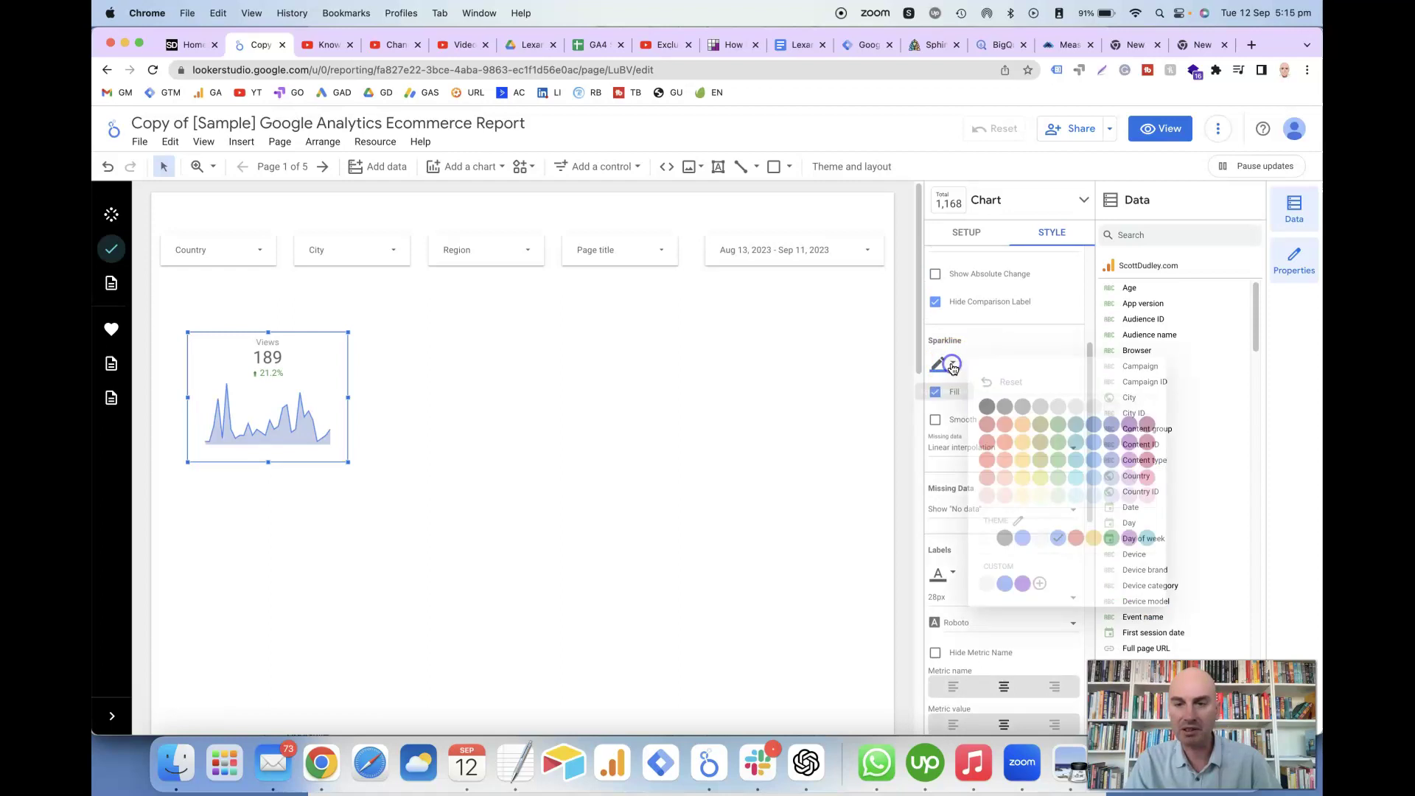
pyautogui.click(985, 461)
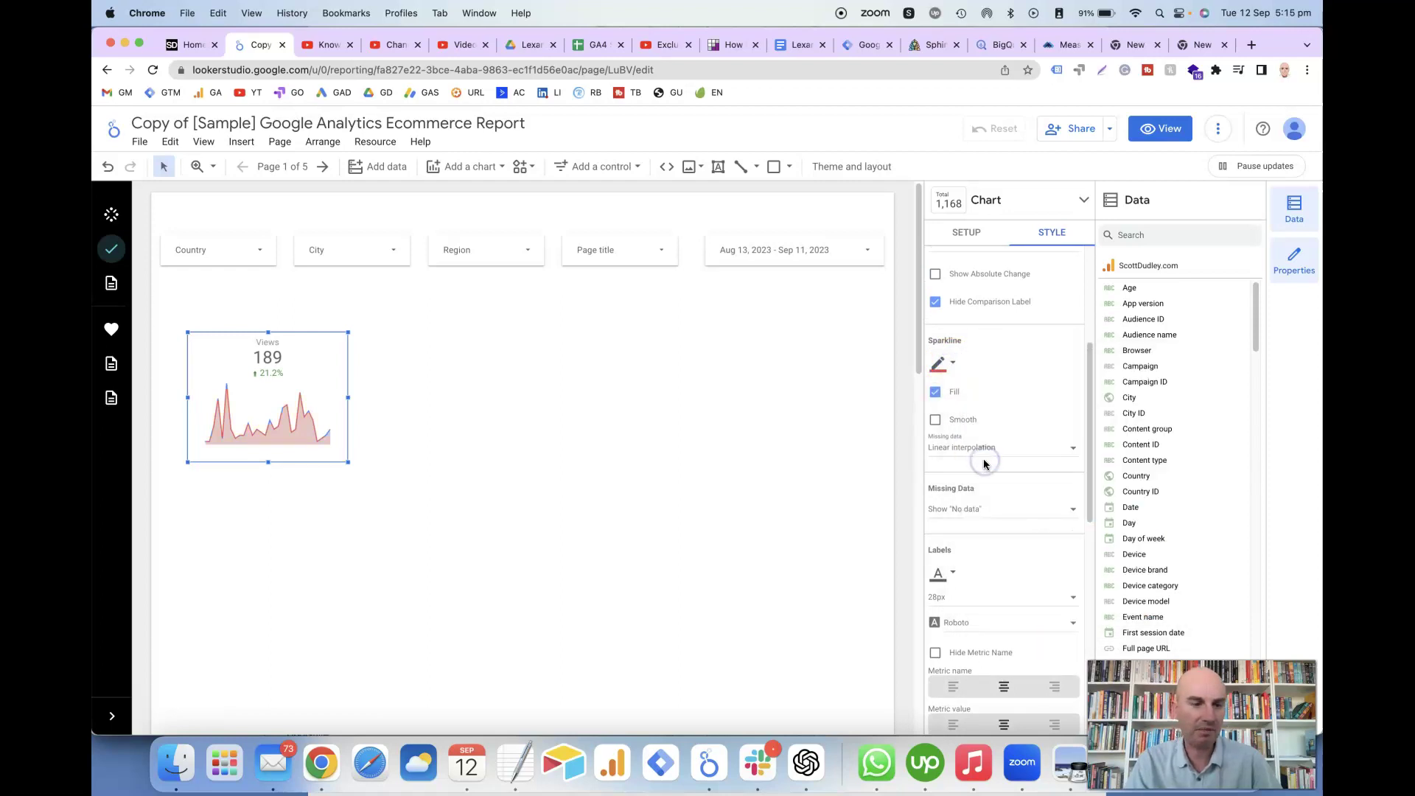
pyautogui.click(489, 463)
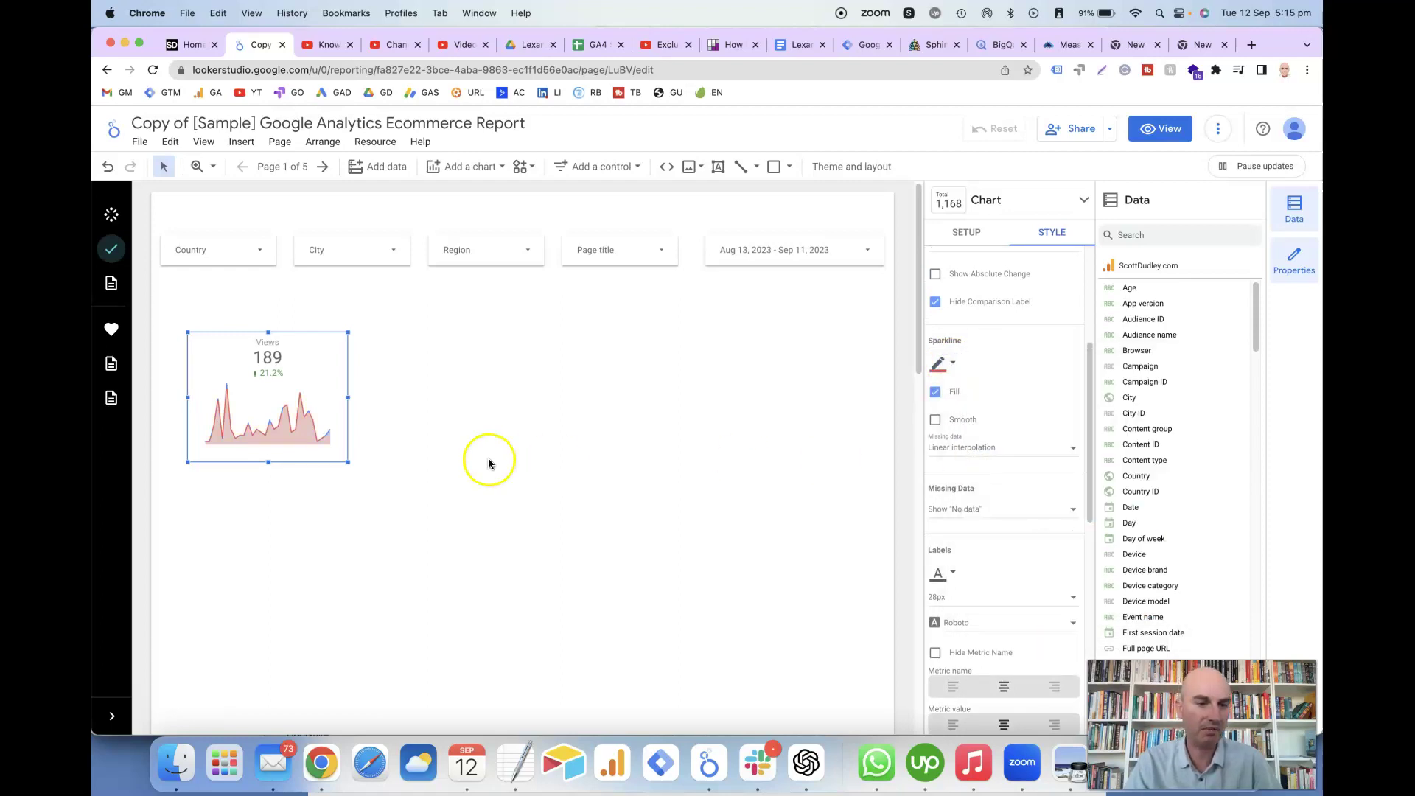
pyautogui.click(369, 490)
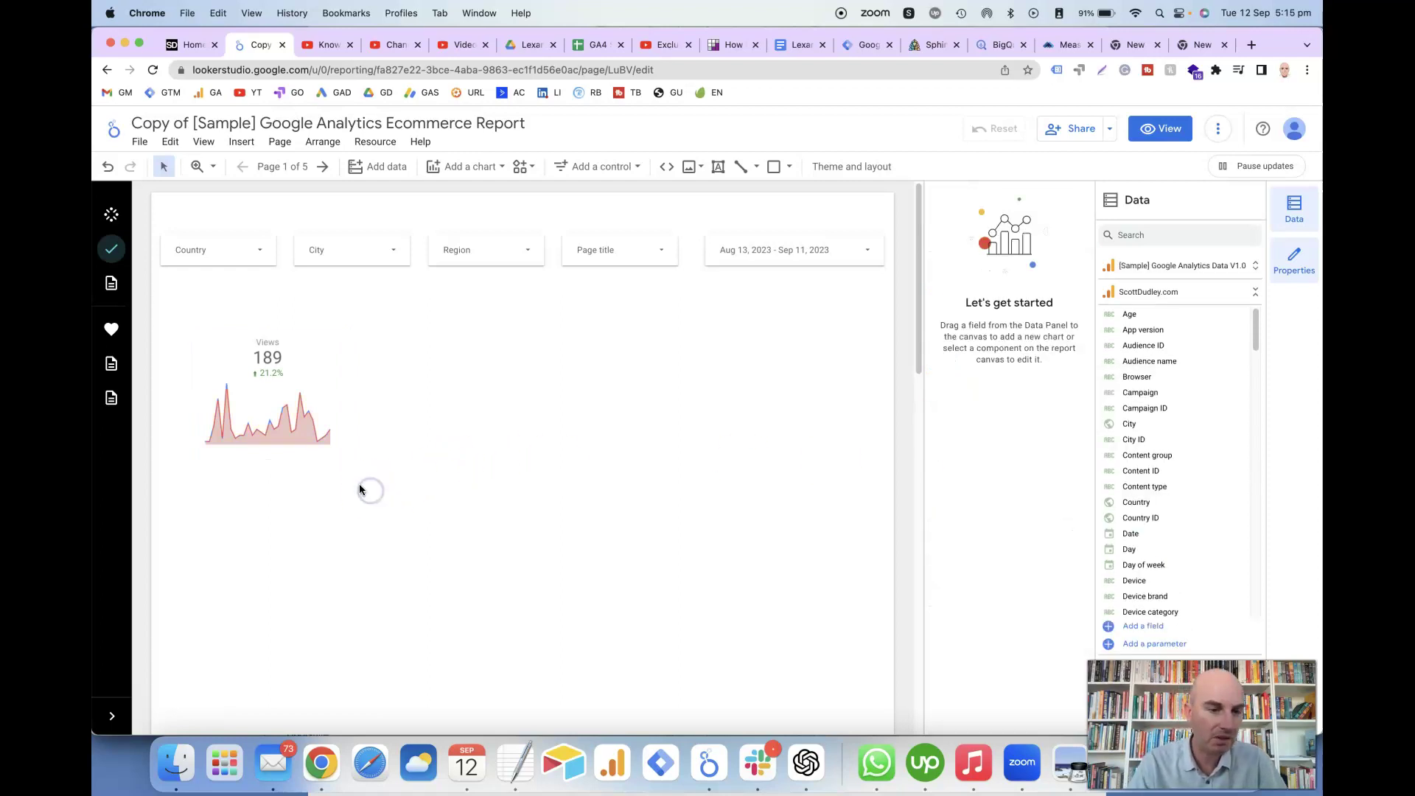
# Copy and paste the Views scorecard, placing the copy beside the original
pyautogui.click(288, 392)
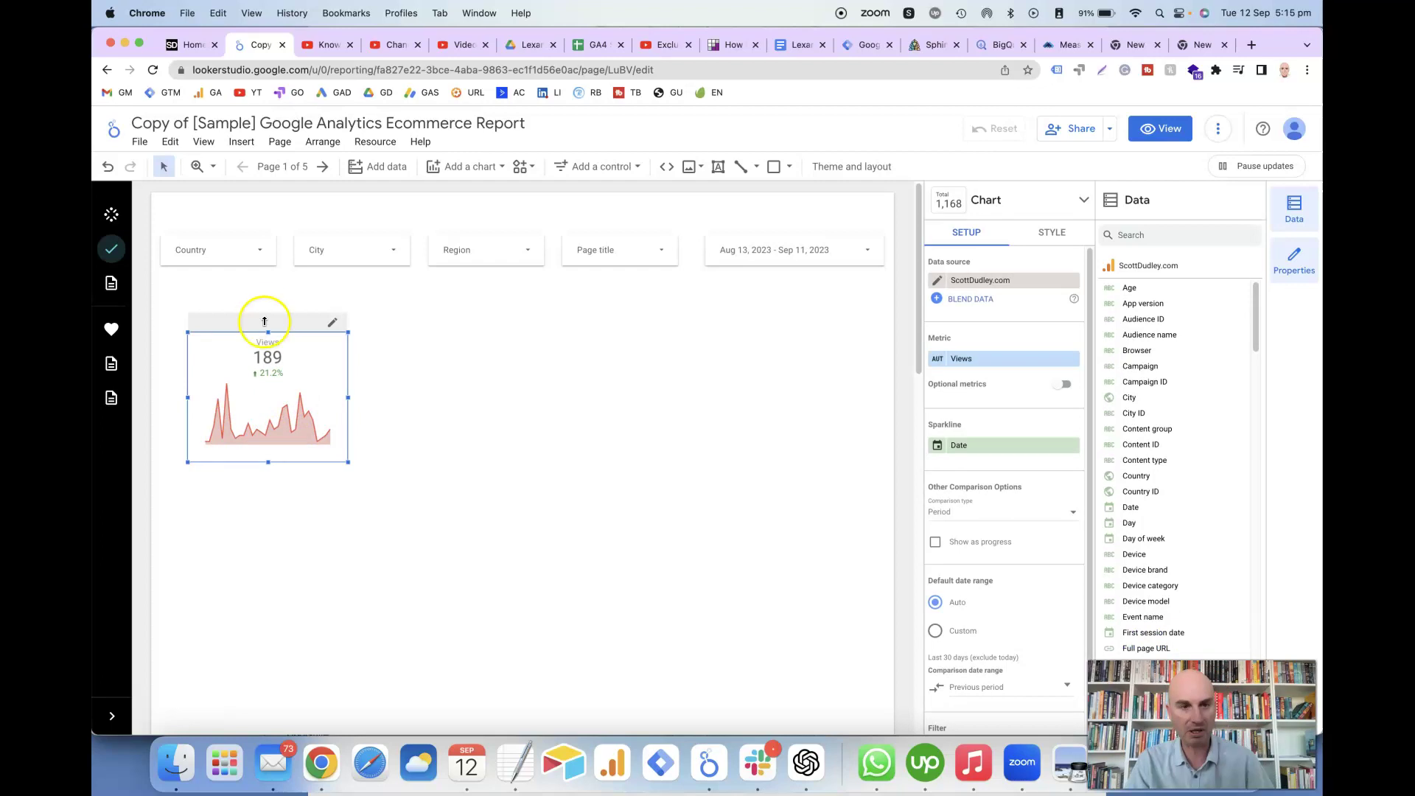
pyautogui.click(170, 141)
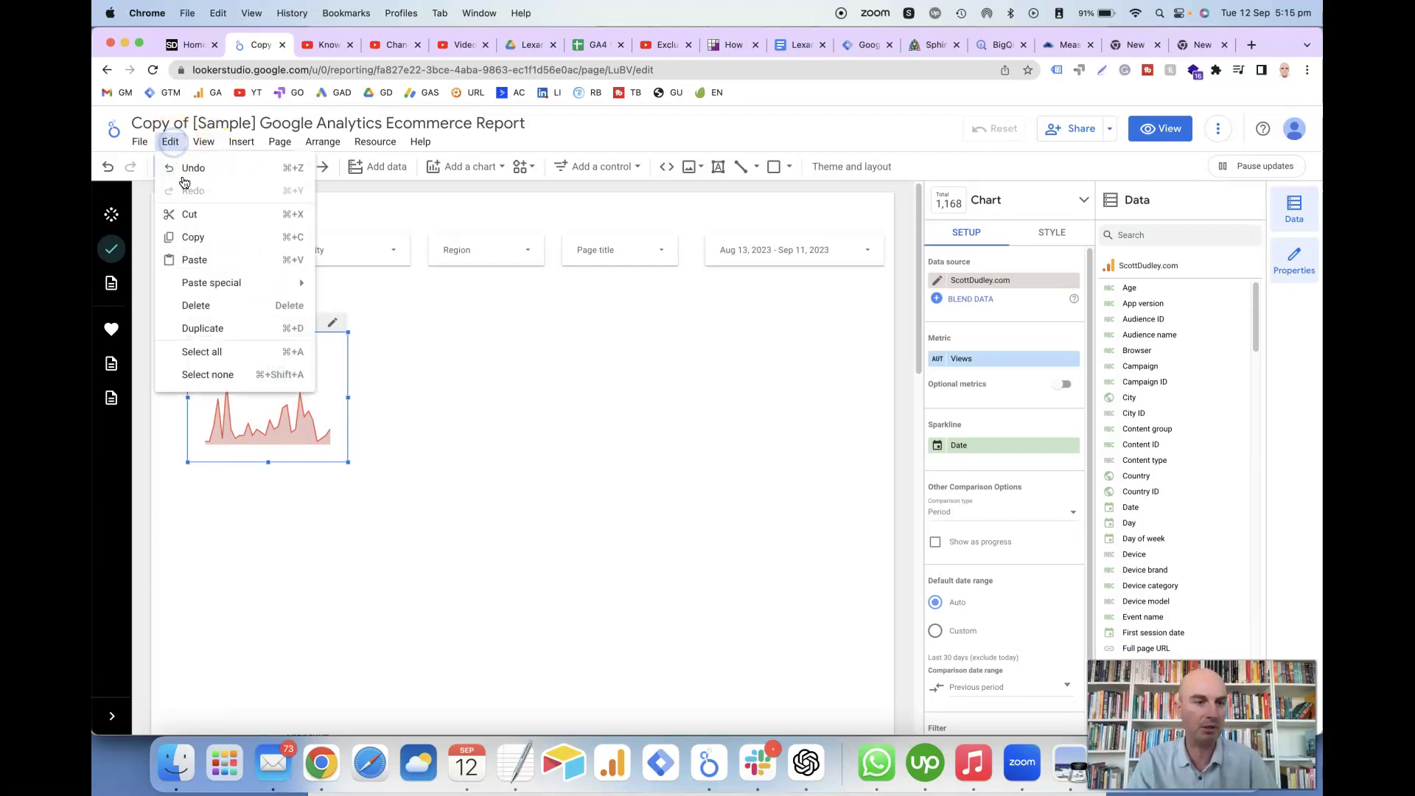
pyautogui.click(193, 237)
pyautogui.click(168, 146)
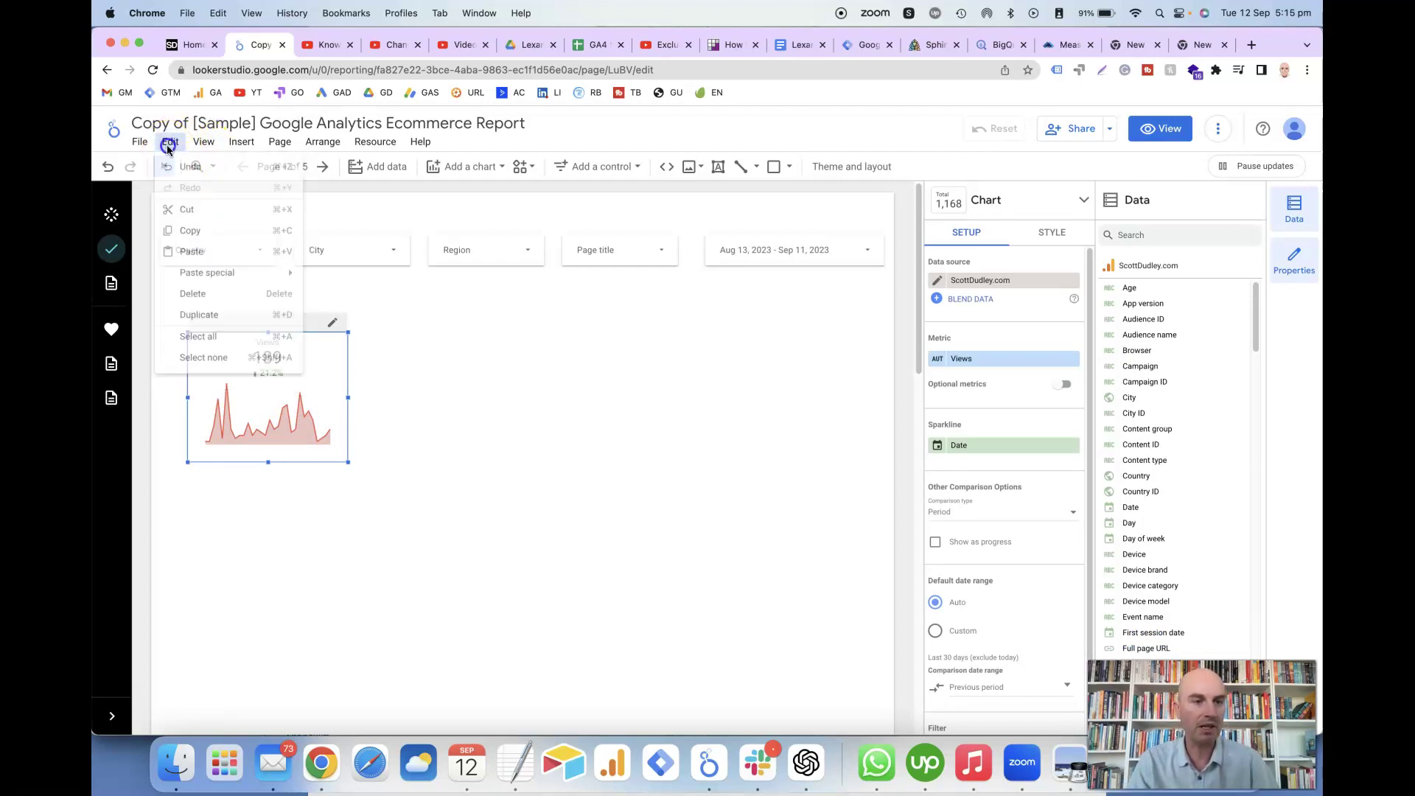
pyautogui.click(190, 251)
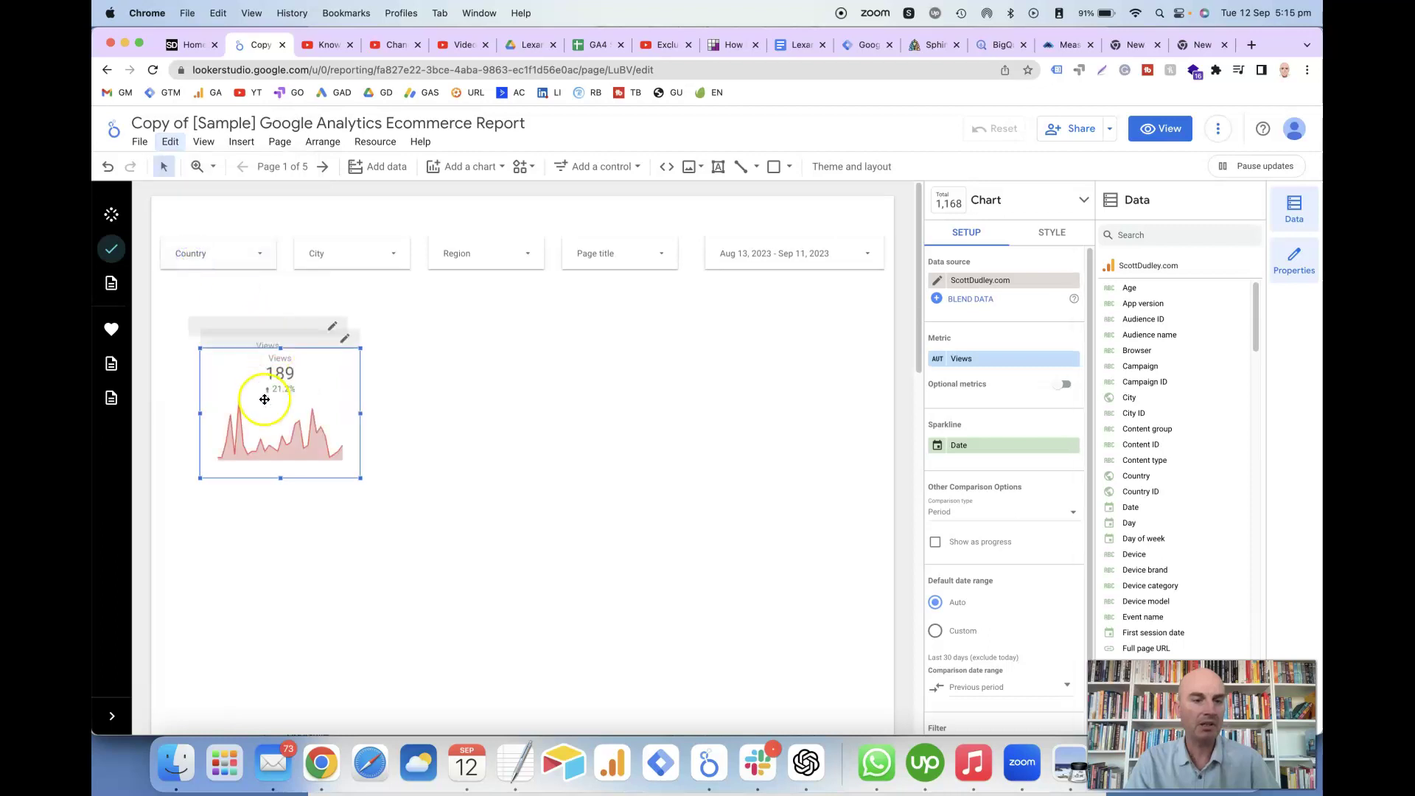
pyautogui.moveTo(264, 399); pyautogui.dragTo(426, 387)
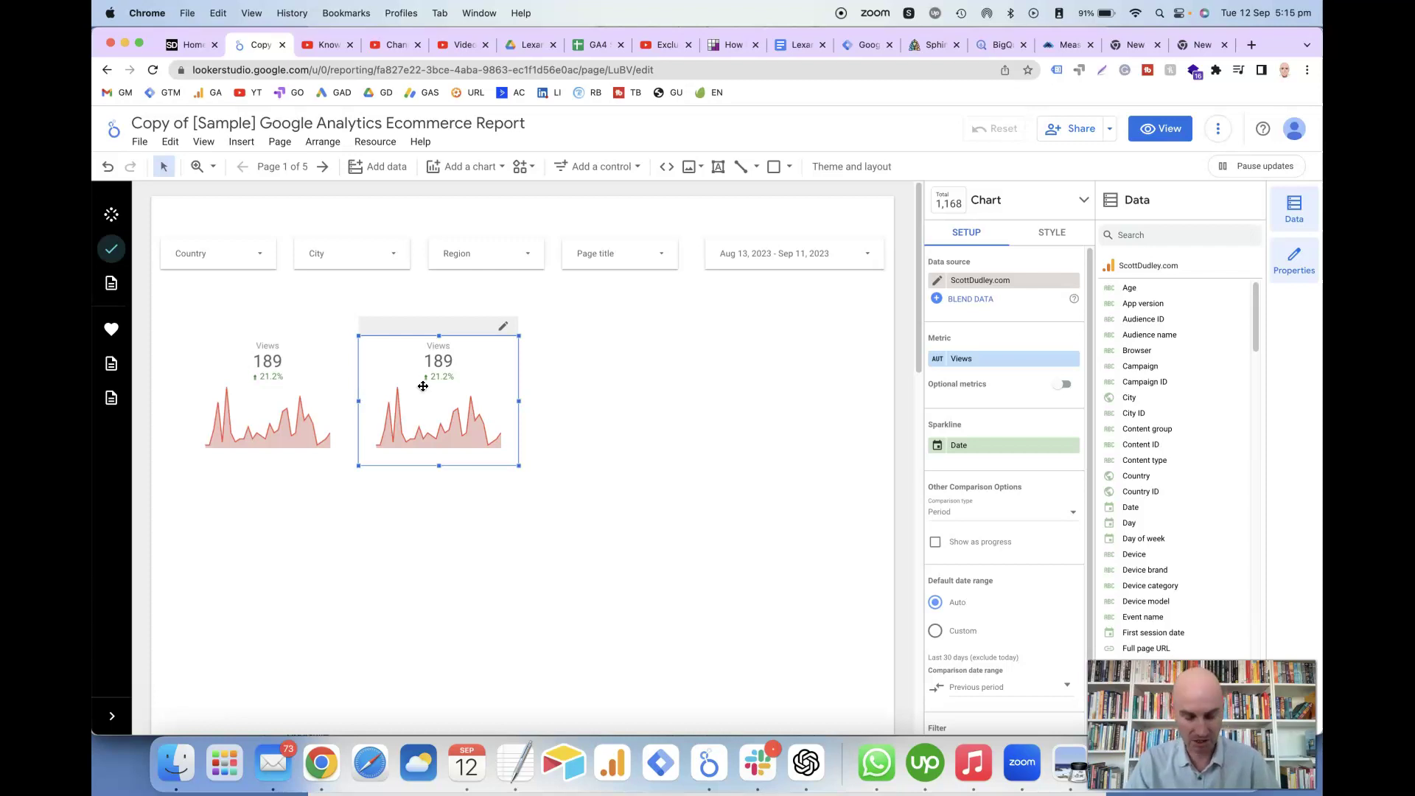
# Duplicate it with Ctrl+D and arrange the copies into a row of four
pyautogui.hotkey('ctrl', 'd')
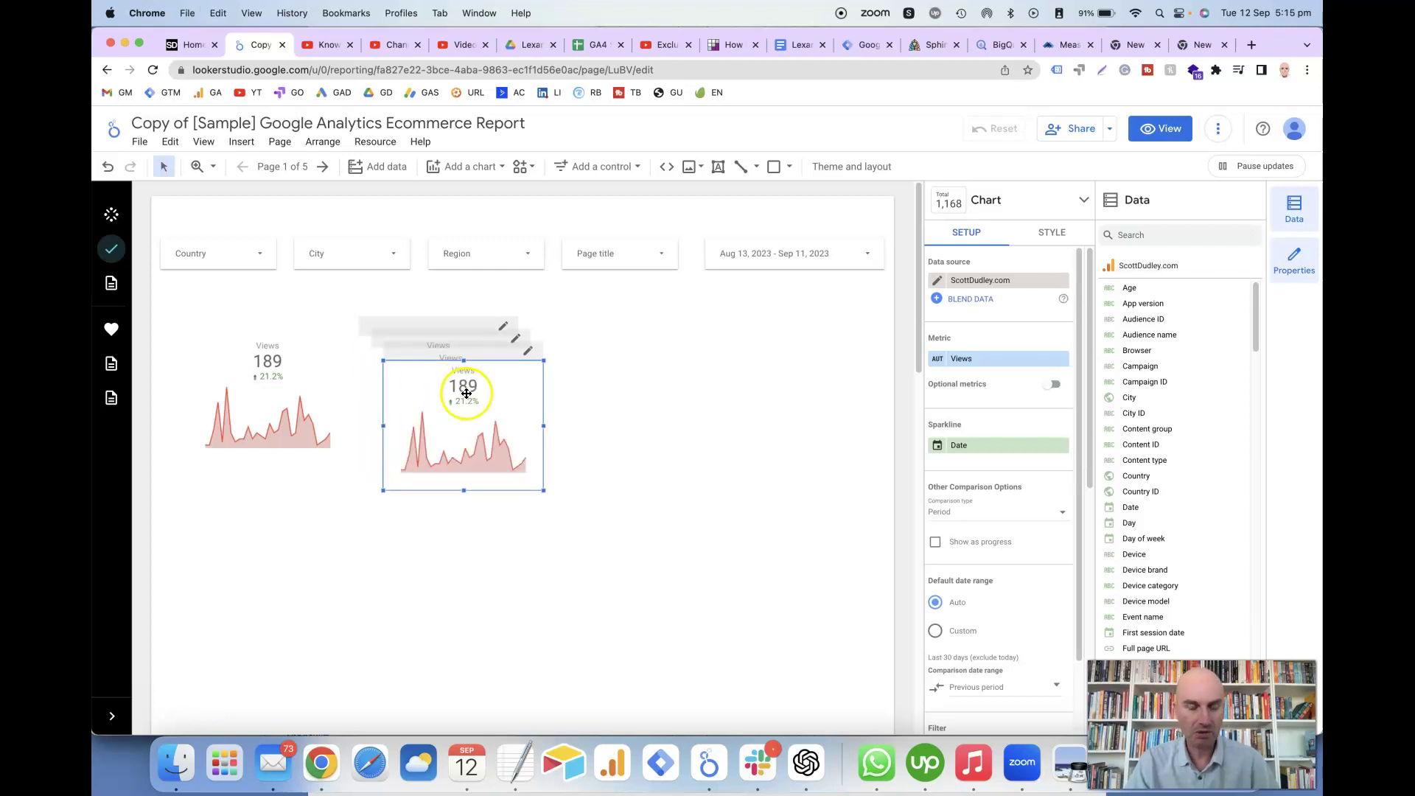
pyautogui.moveTo(461, 391); pyautogui.dragTo(777, 363)
pyautogui.moveTo(478, 379); pyautogui.dragTo(619, 371)
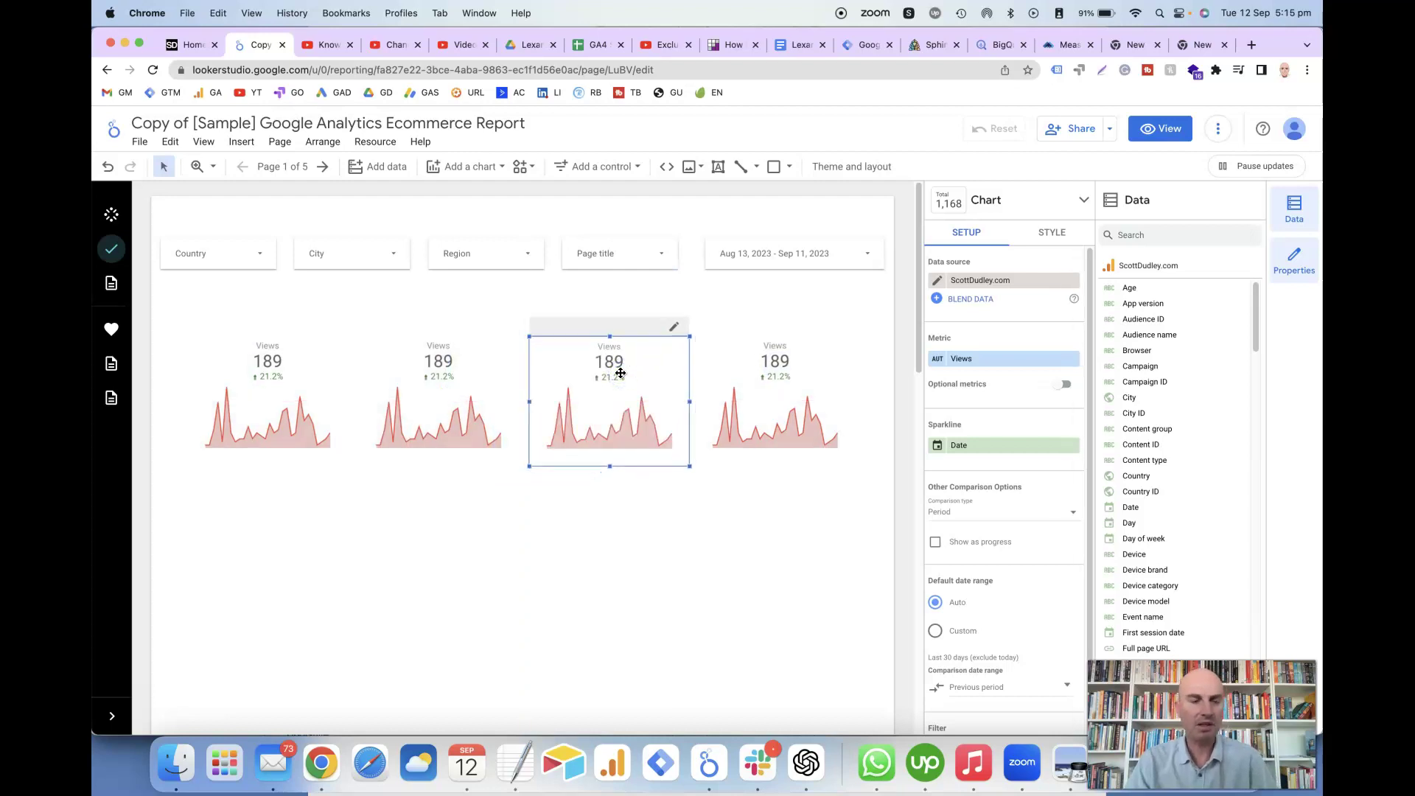
pyautogui.click(285, 366)
pyautogui.click(434, 364)
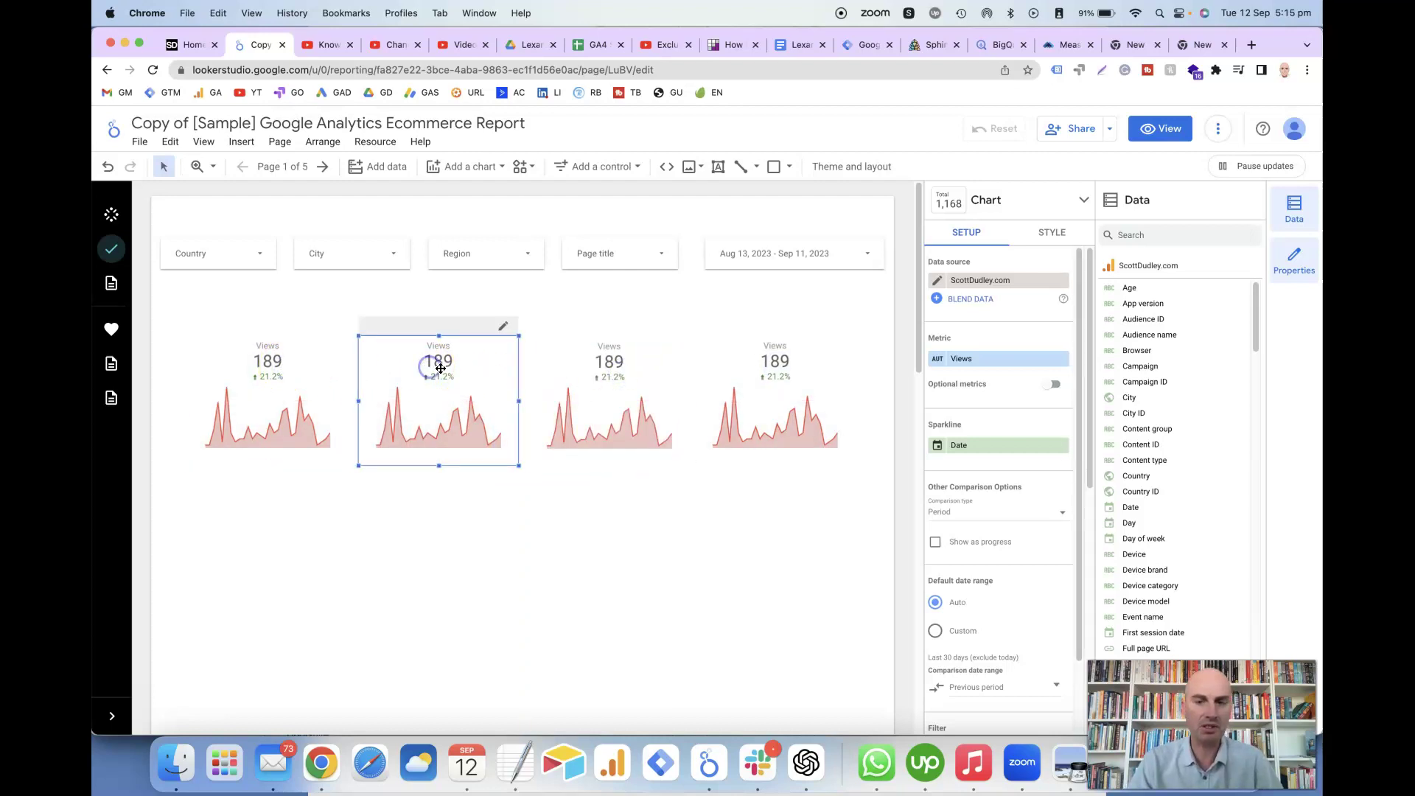
# Change the second scorecard's metric to Engagement rate
pyautogui.click(995, 366)
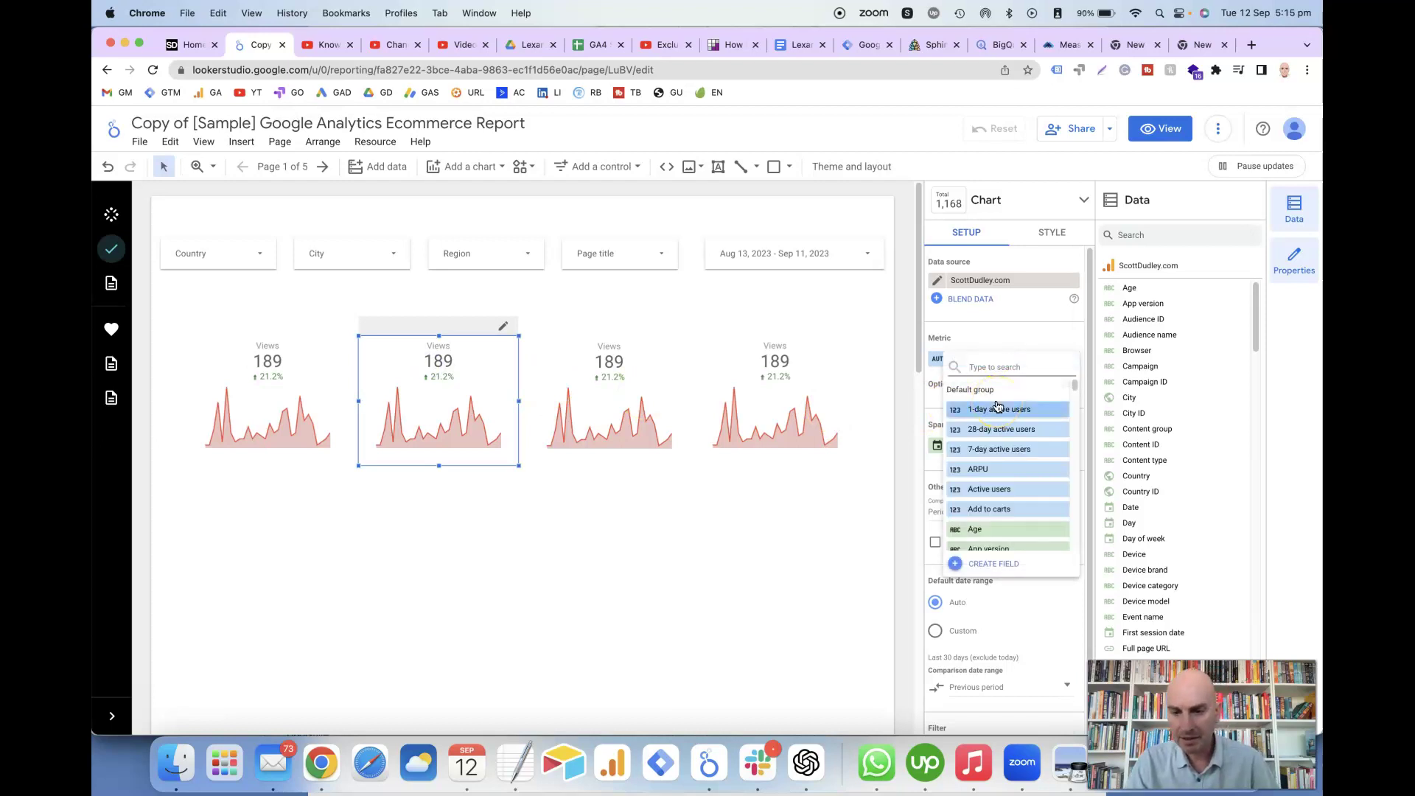
pyautogui.click(995, 475)
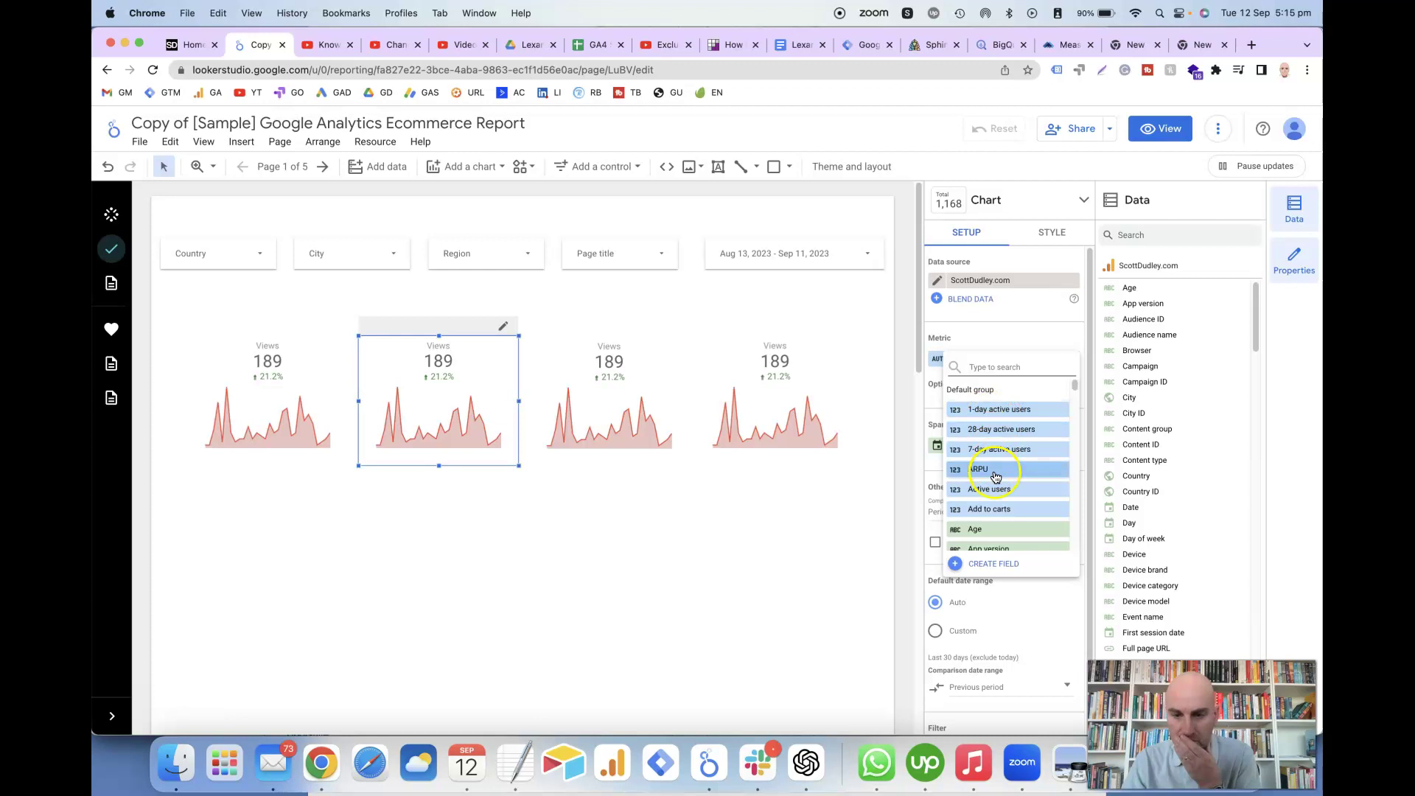
pyautogui.scroll(-4, 995, 475)
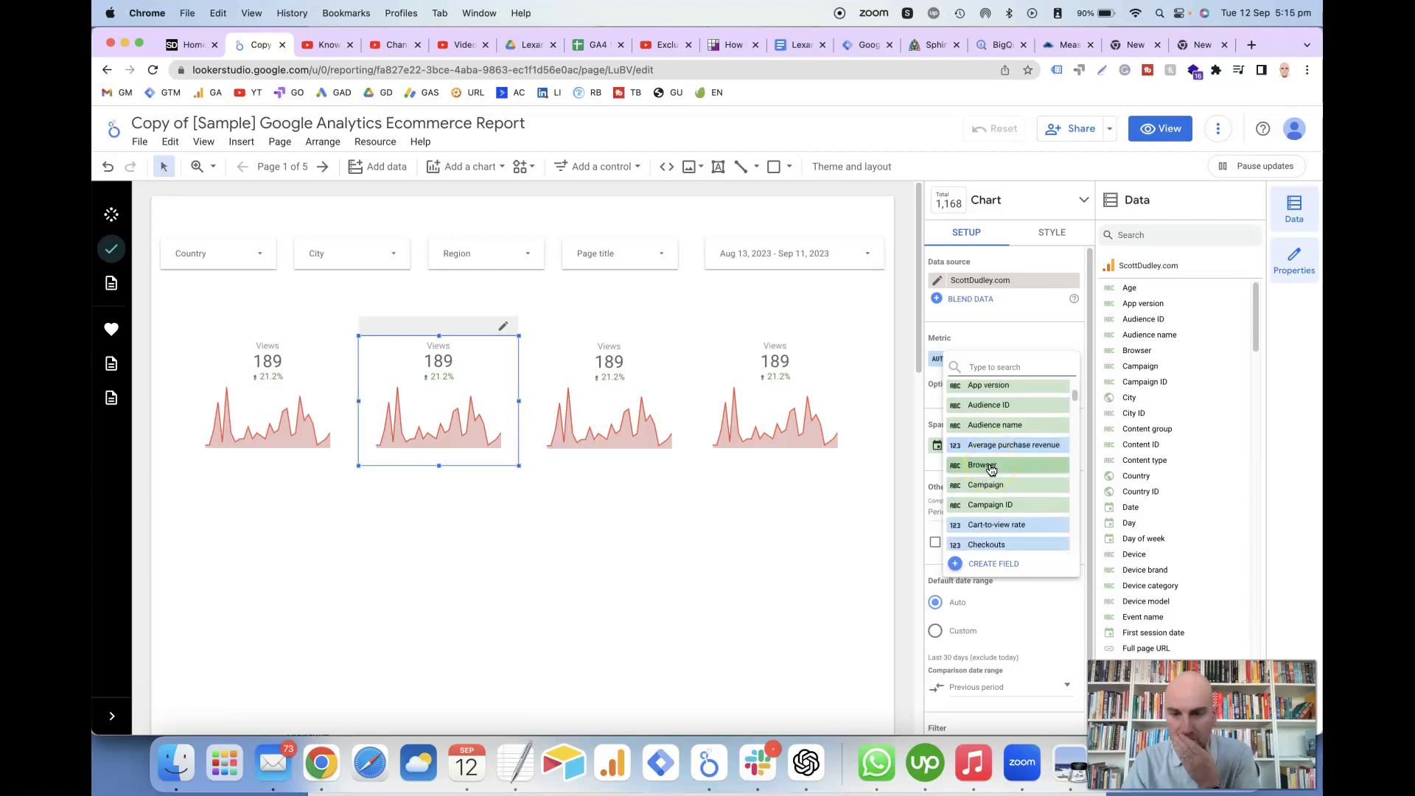
pyautogui.scroll(-4, 991, 469)
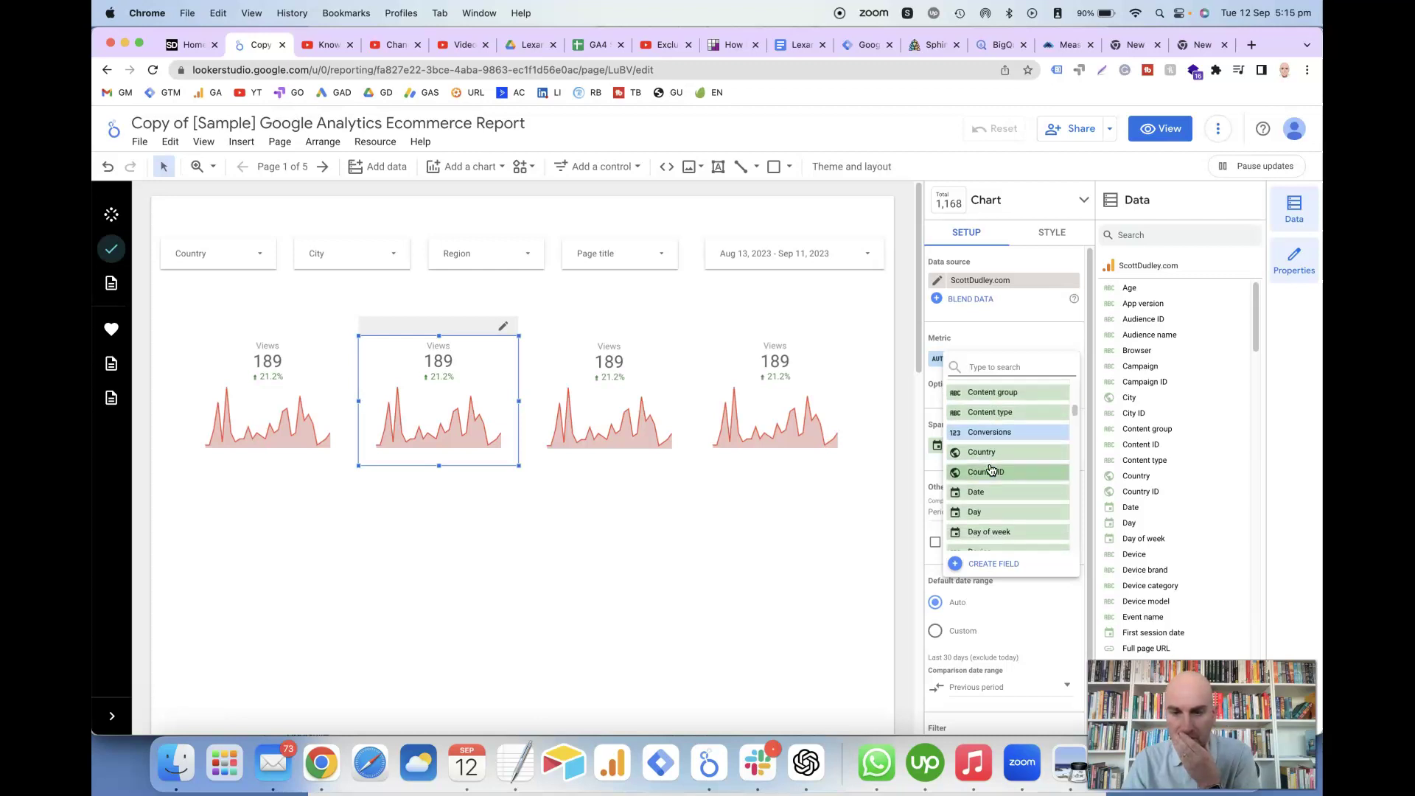
pyautogui.scroll(-5, 992, 469)
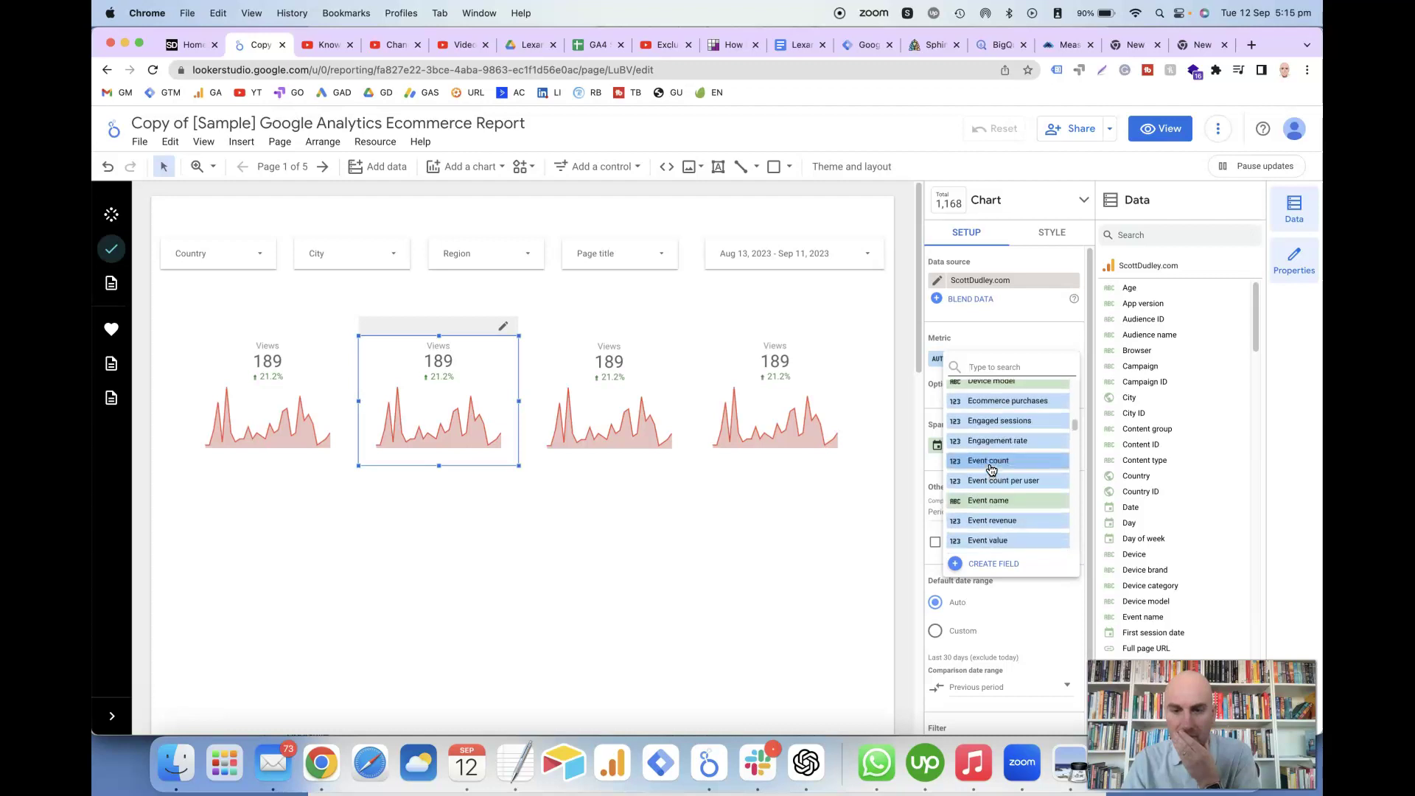
pyautogui.scroll(-1, 992, 469)
pyautogui.click(988, 457)
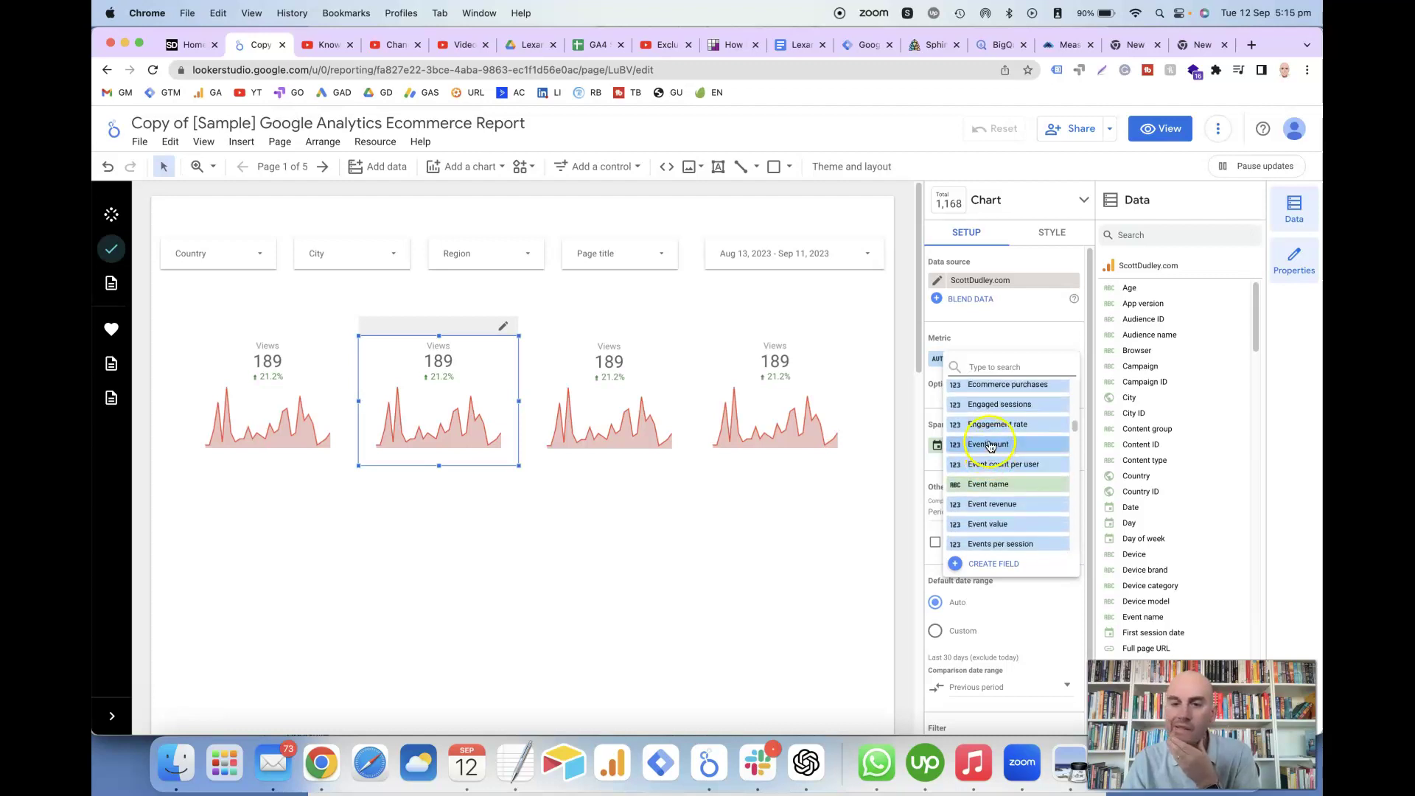
pyautogui.click(995, 424)
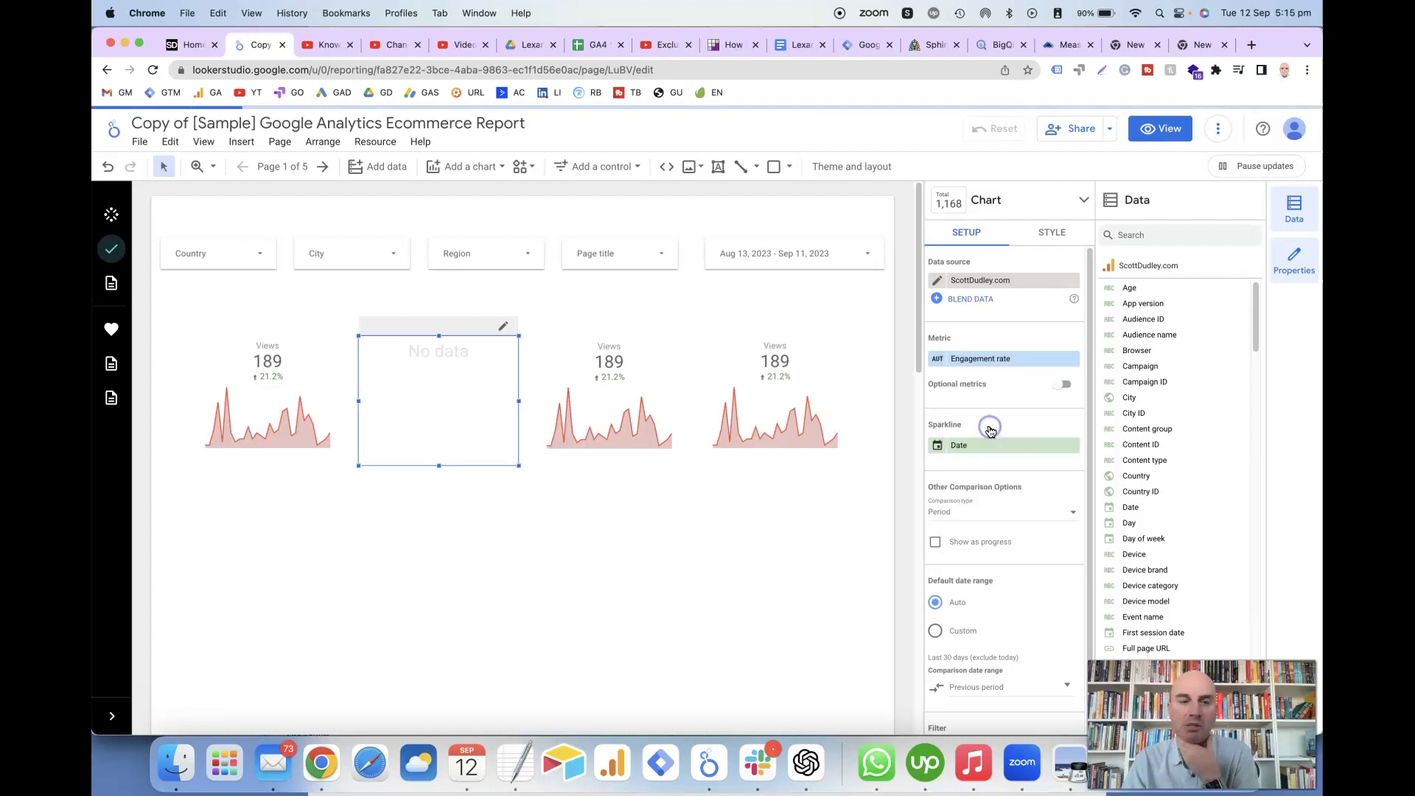
# Change the third scorecard's metric to Events per session
pyautogui.click(629, 416)
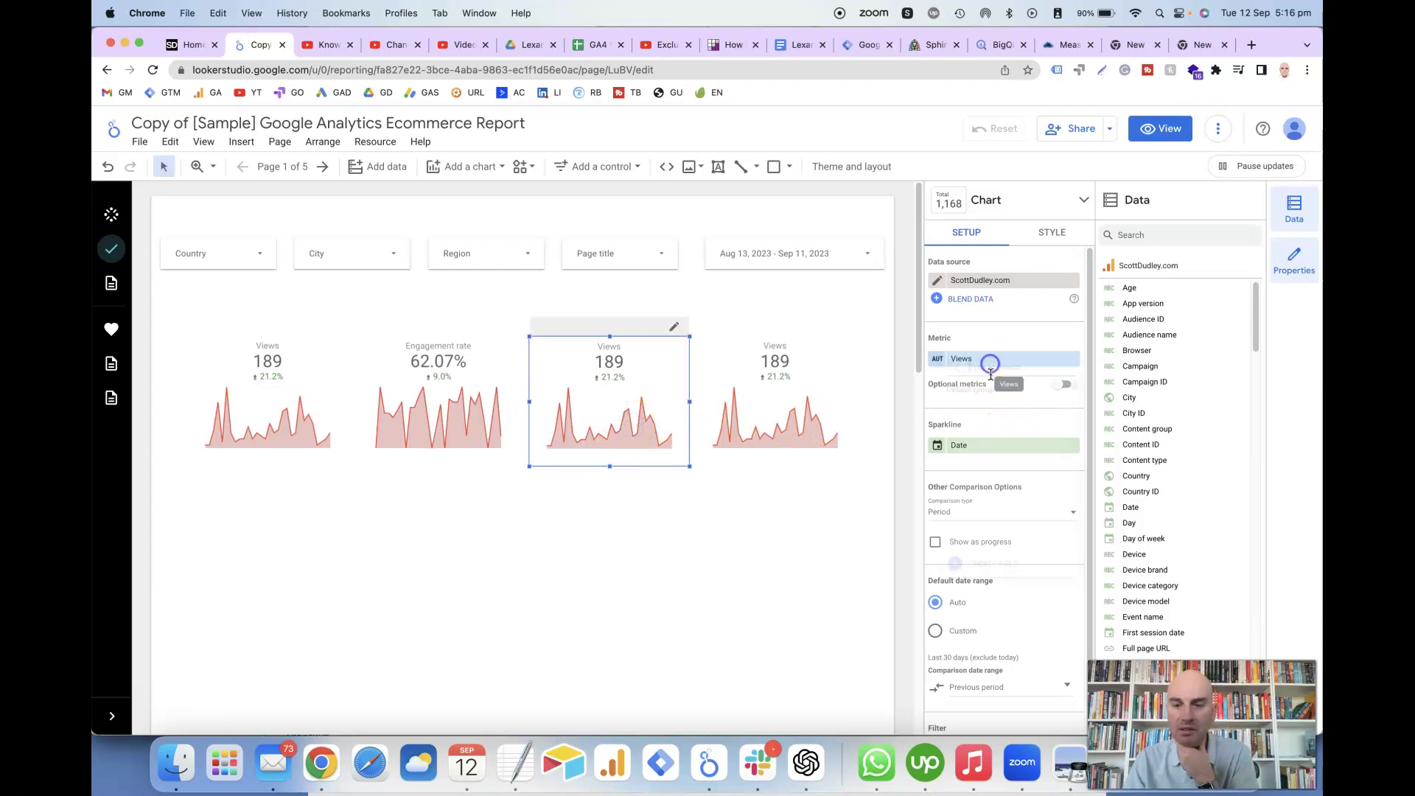
pyautogui.click(1010, 497)
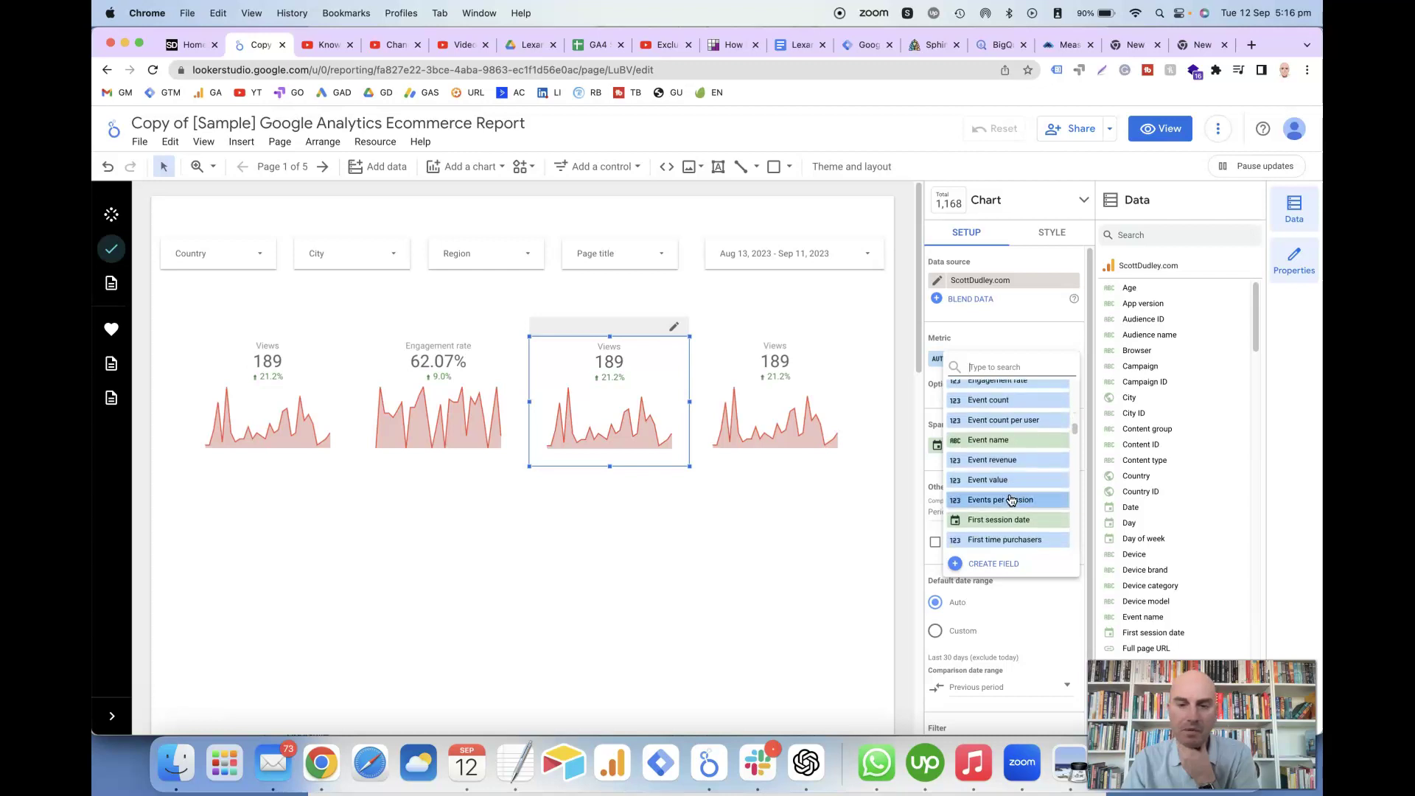
pyautogui.click(1006, 501)
# Change the fourth scorecard's metric to New users
pyautogui.click(792, 422)
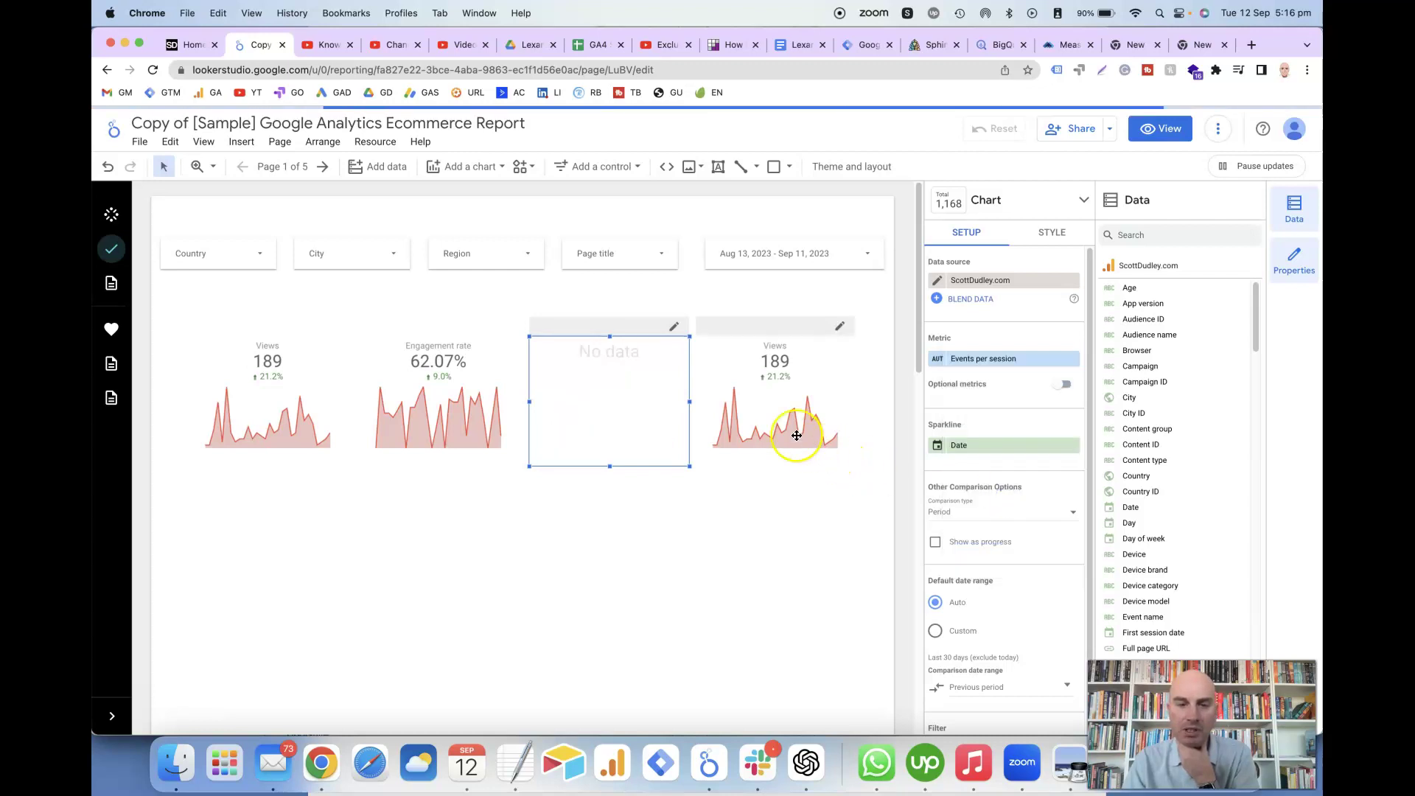
pyautogui.click(995, 439)
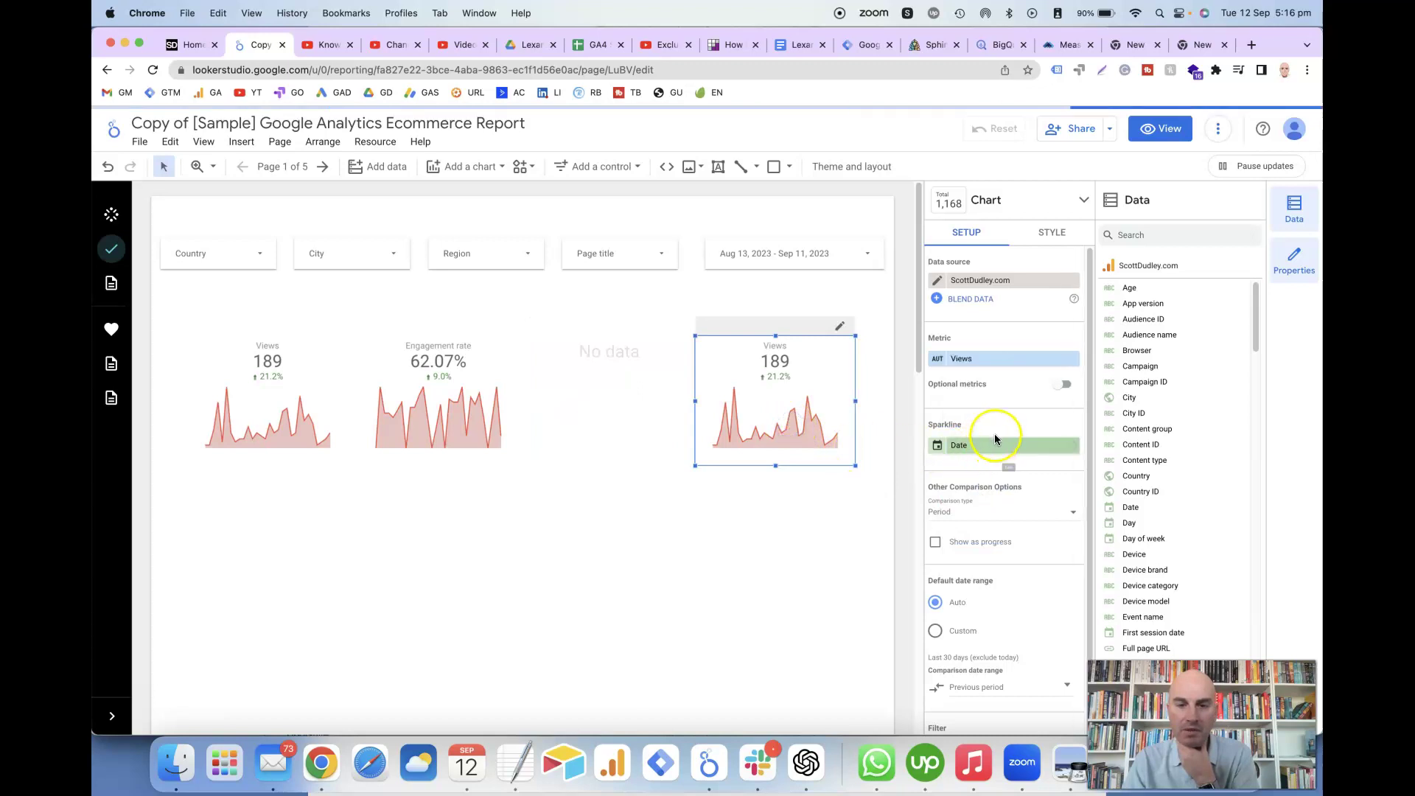
pyautogui.click(992, 360)
pyautogui.scroll(-5, 989, 501)
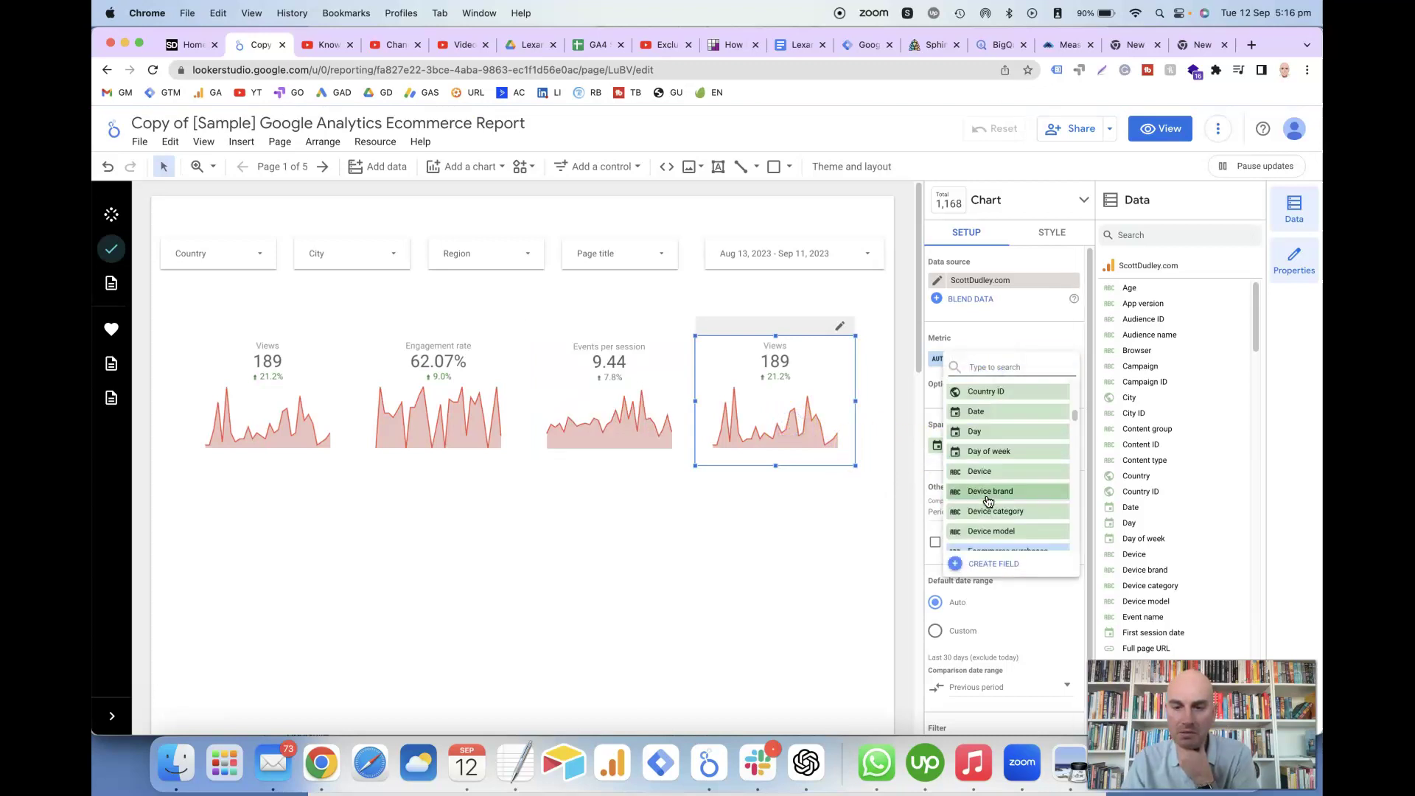
pyautogui.scroll(-8, 988, 501)
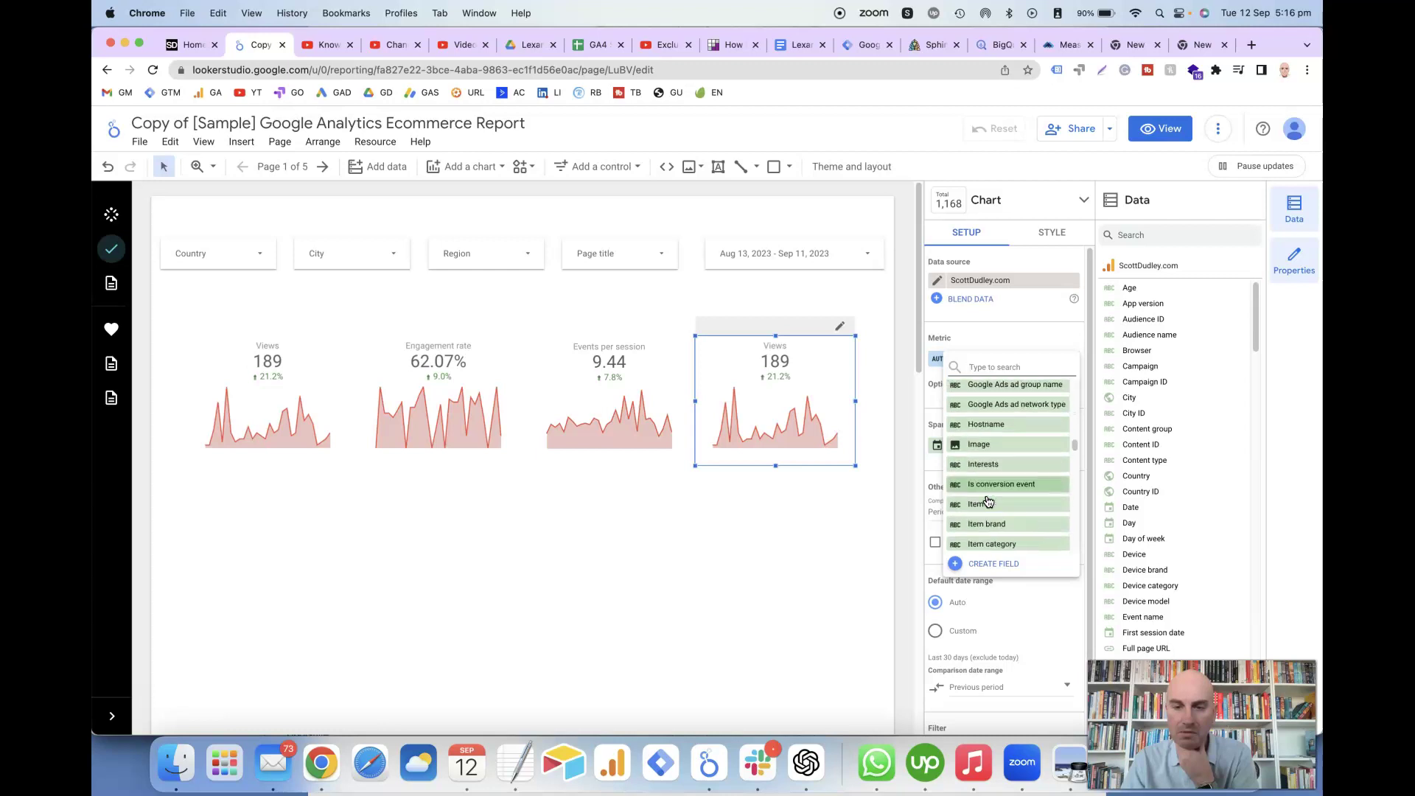
pyautogui.scroll(-5, 989, 501)
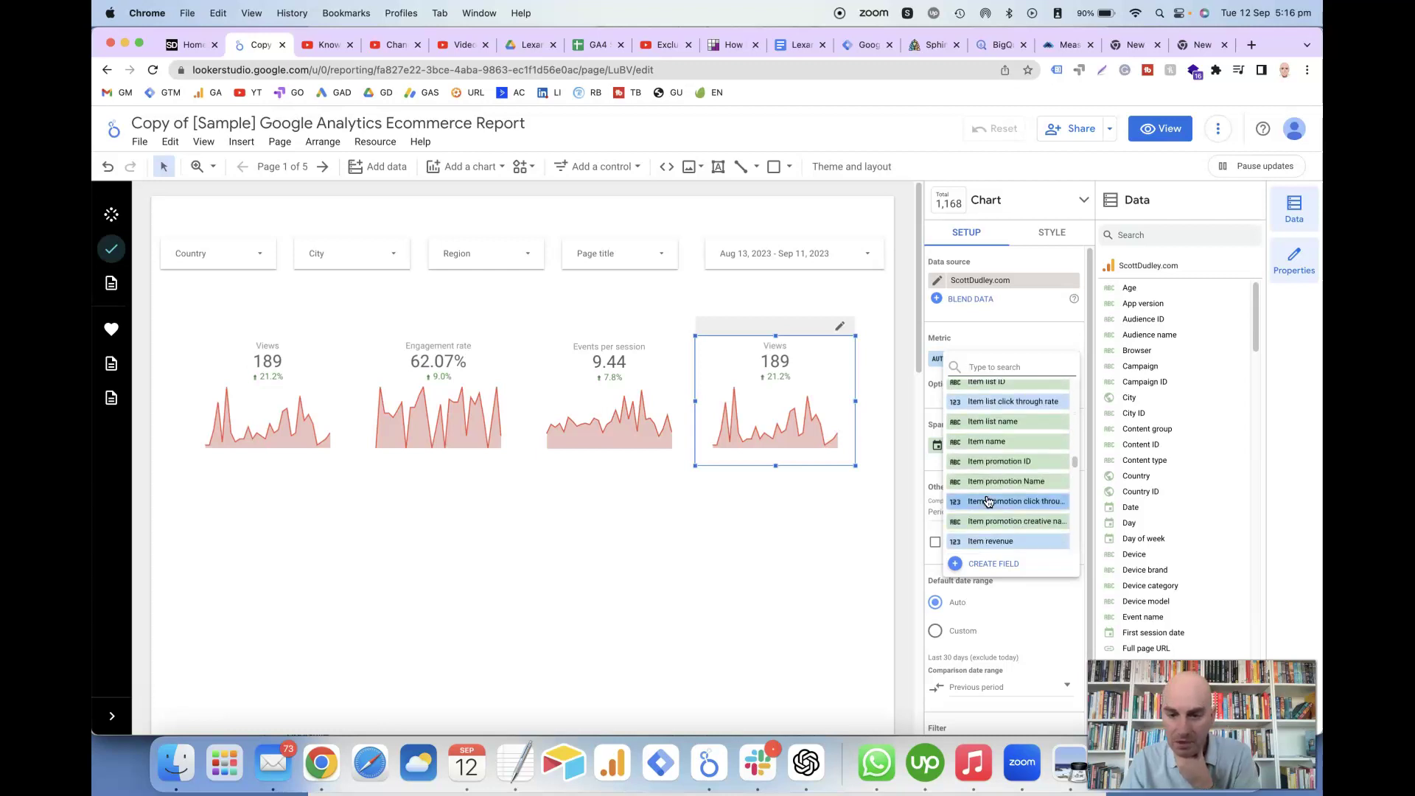
pyautogui.scroll(-5, 988, 501)
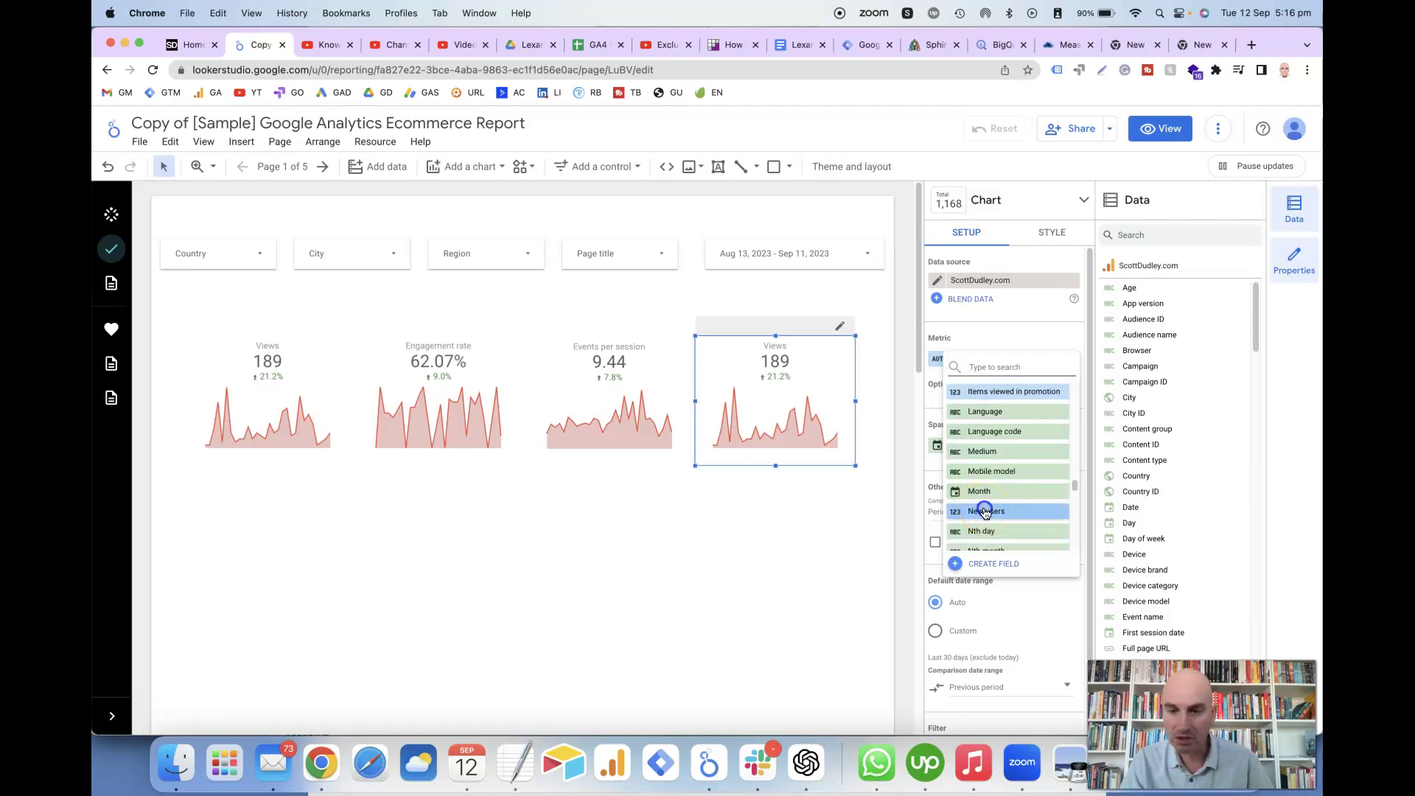
pyautogui.click(984, 511)
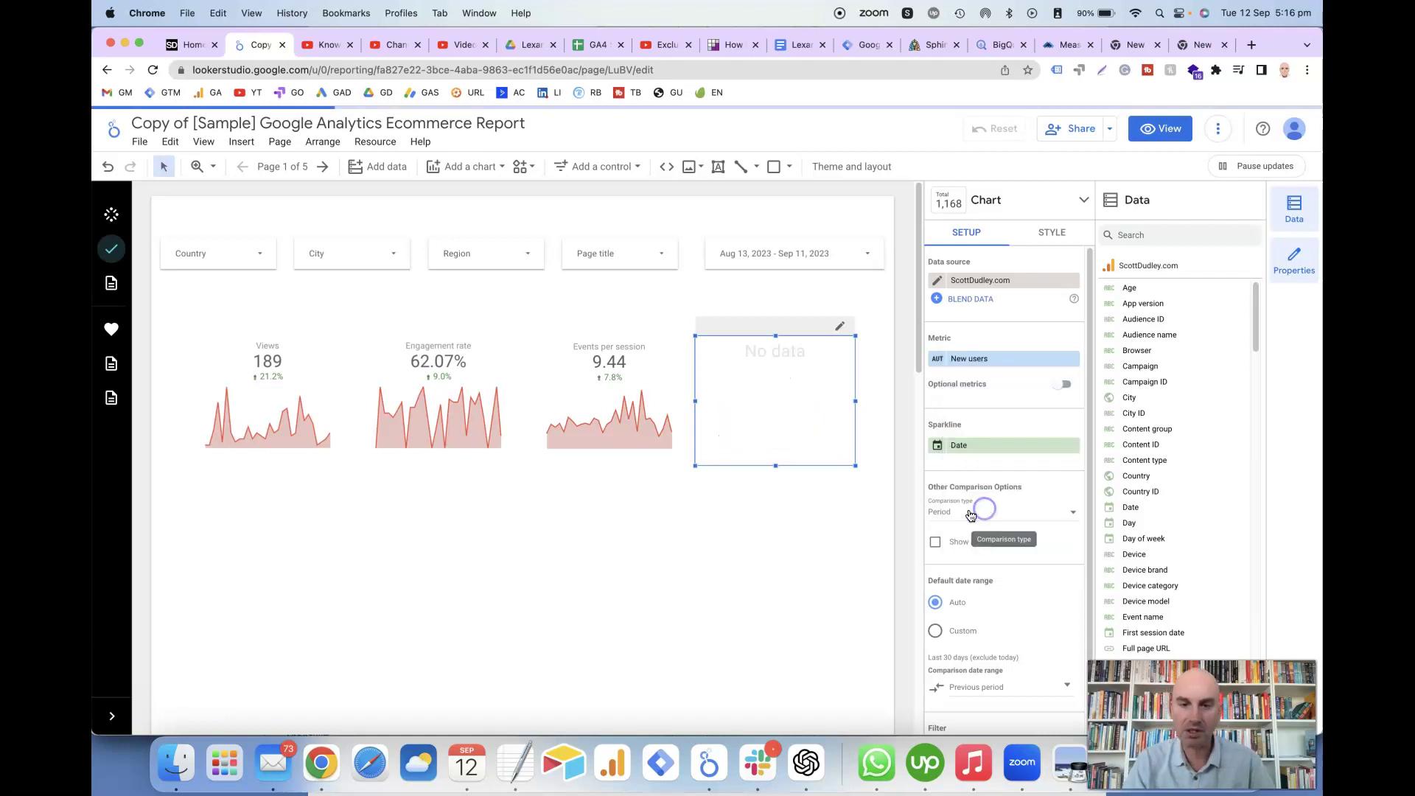
pyautogui.click(707, 539)
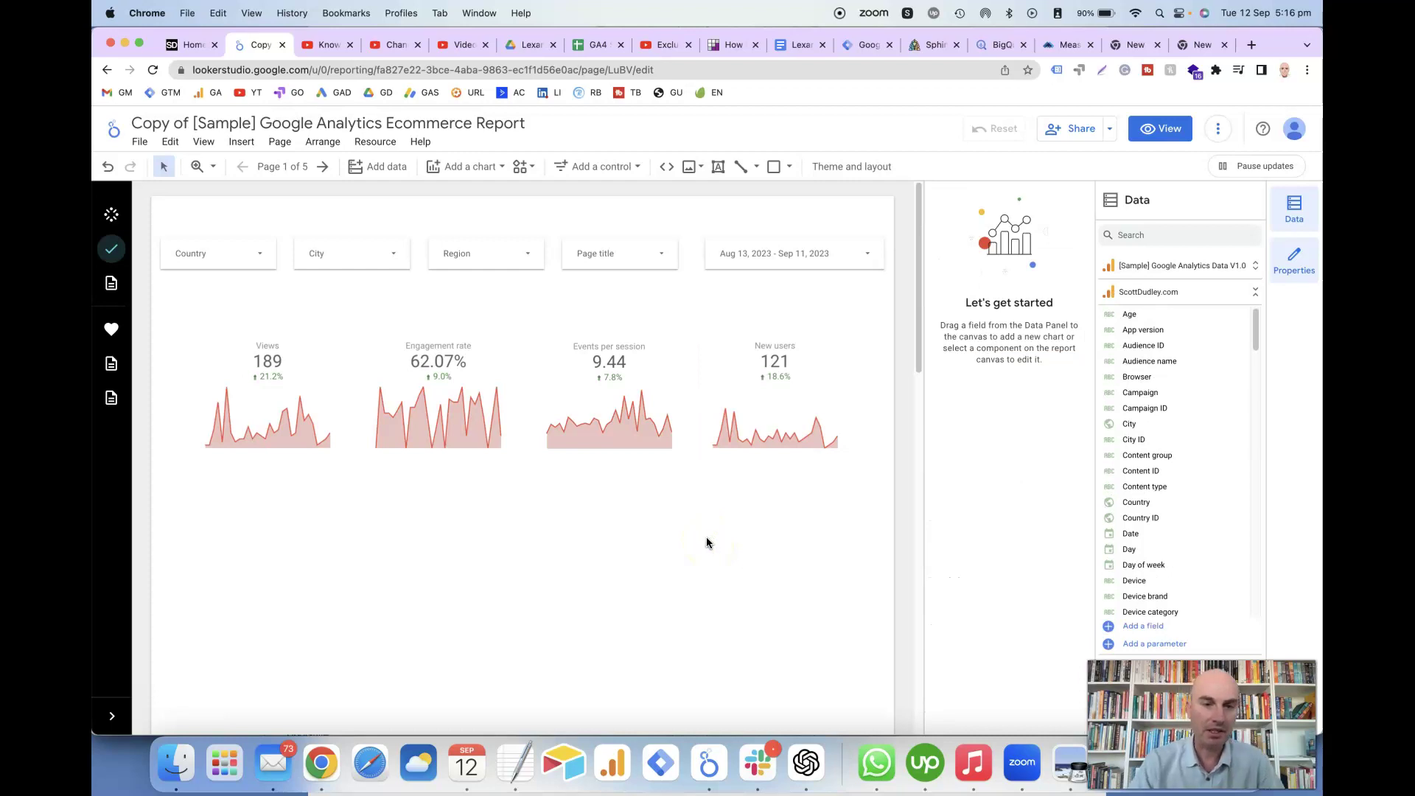
# Draw a text box beneath the four scorecards and widen it rightward
pyautogui.click(719, 168)
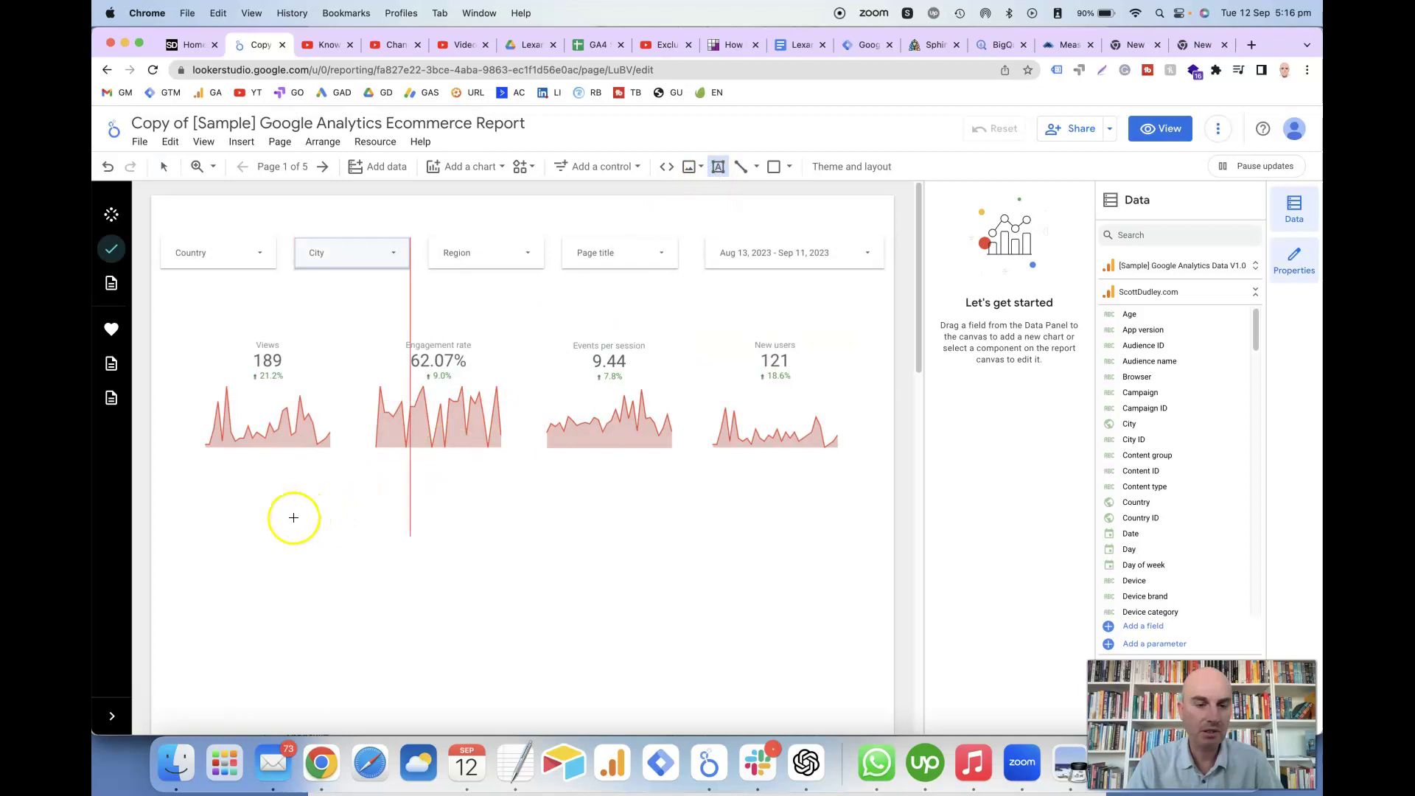
pyautogui.moveTo(269, 520); pyautogui.dragTo(570, 632)
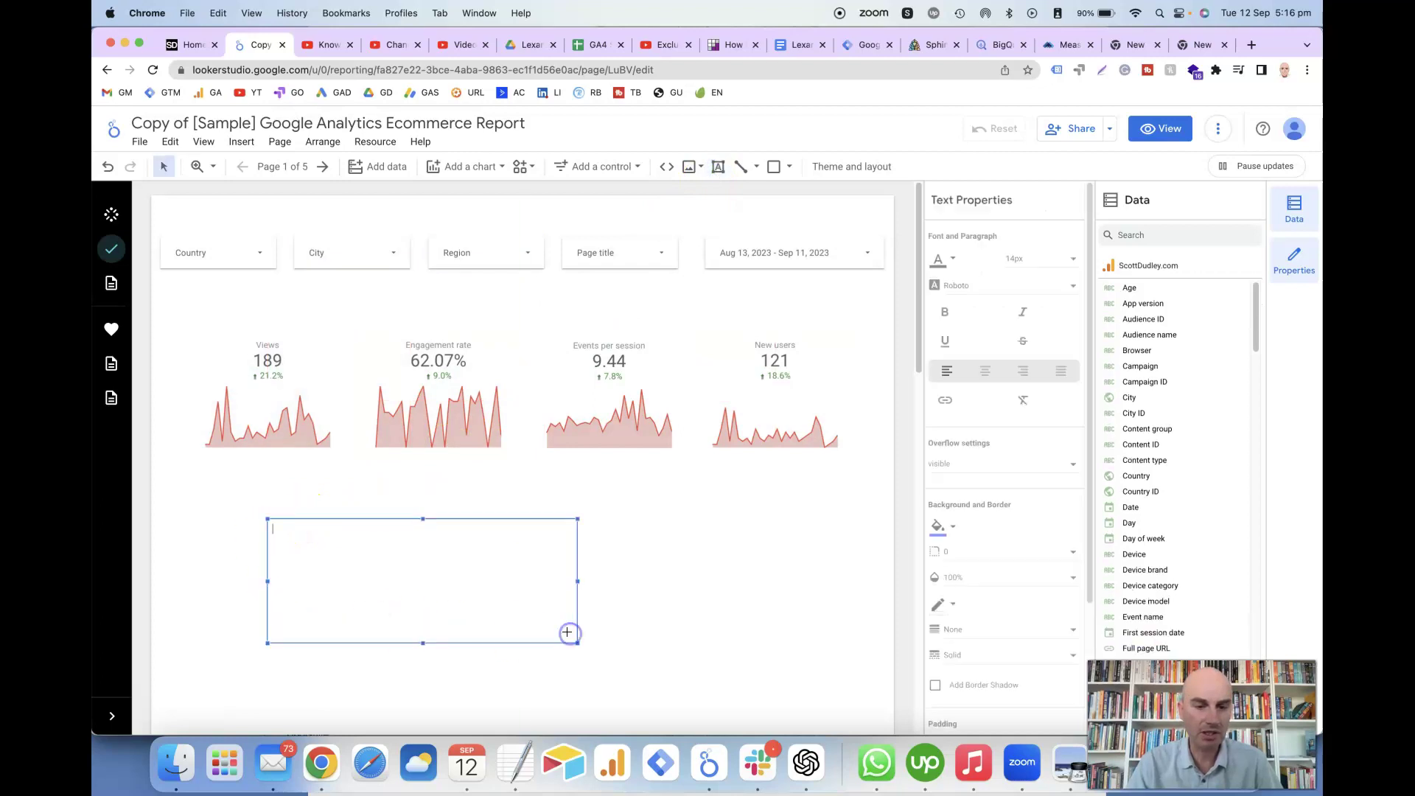
pyautogui.click(635, 614)
pyautogui.click(481, 591)
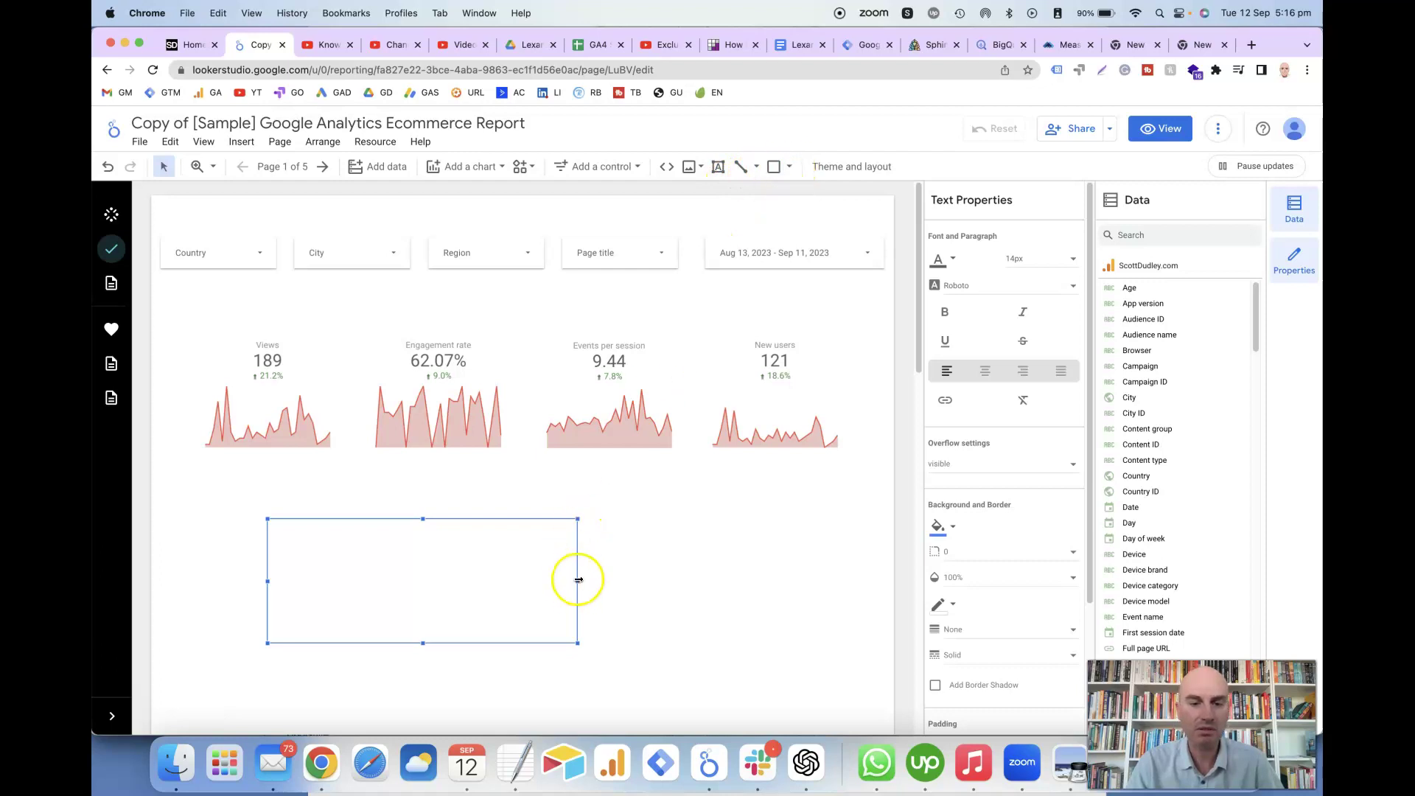
pyautogui.moveTo(576, 580); pyautogui.dragTo(751, 578)
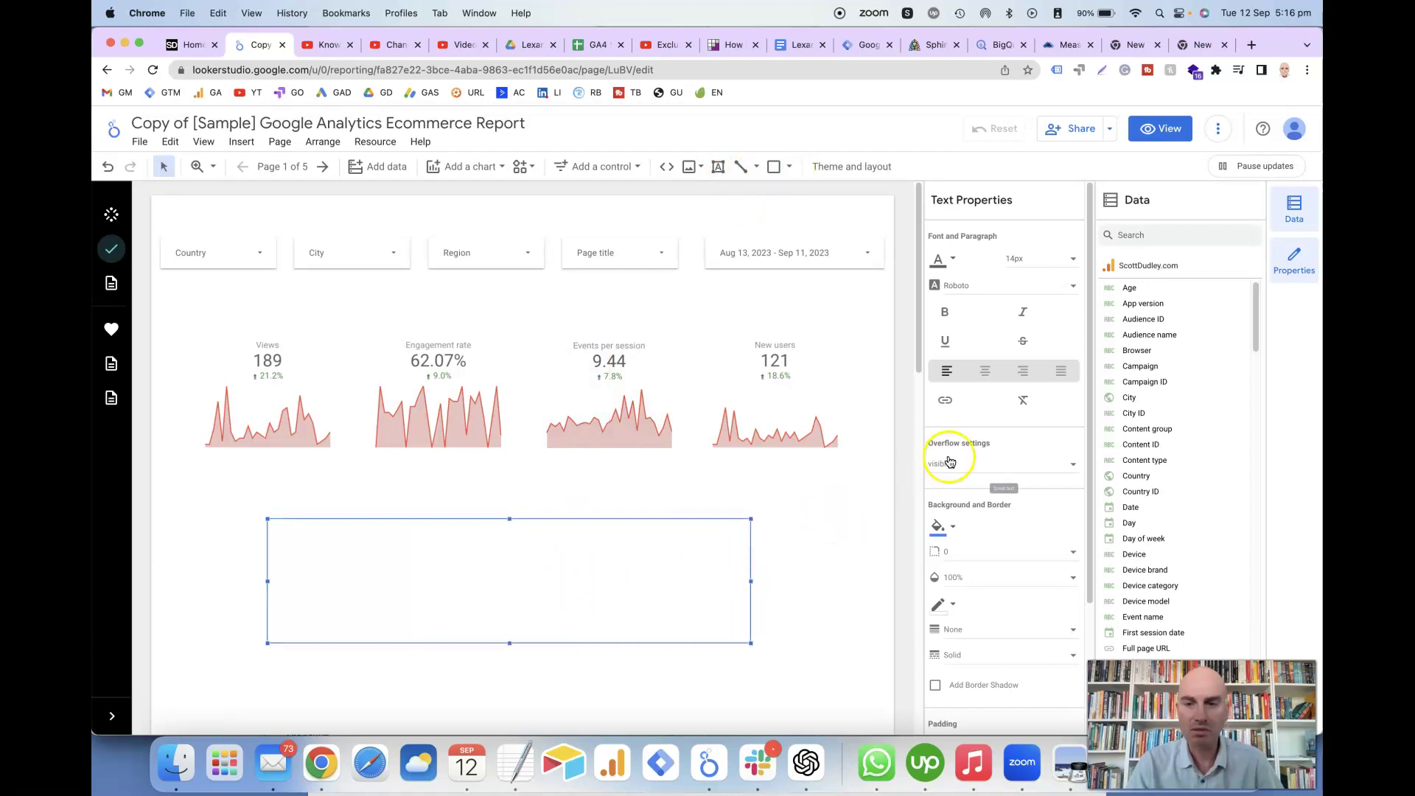
# Keep the box fill white and set its border to the Secondary theme colour
pyautogui.click(952, 530)
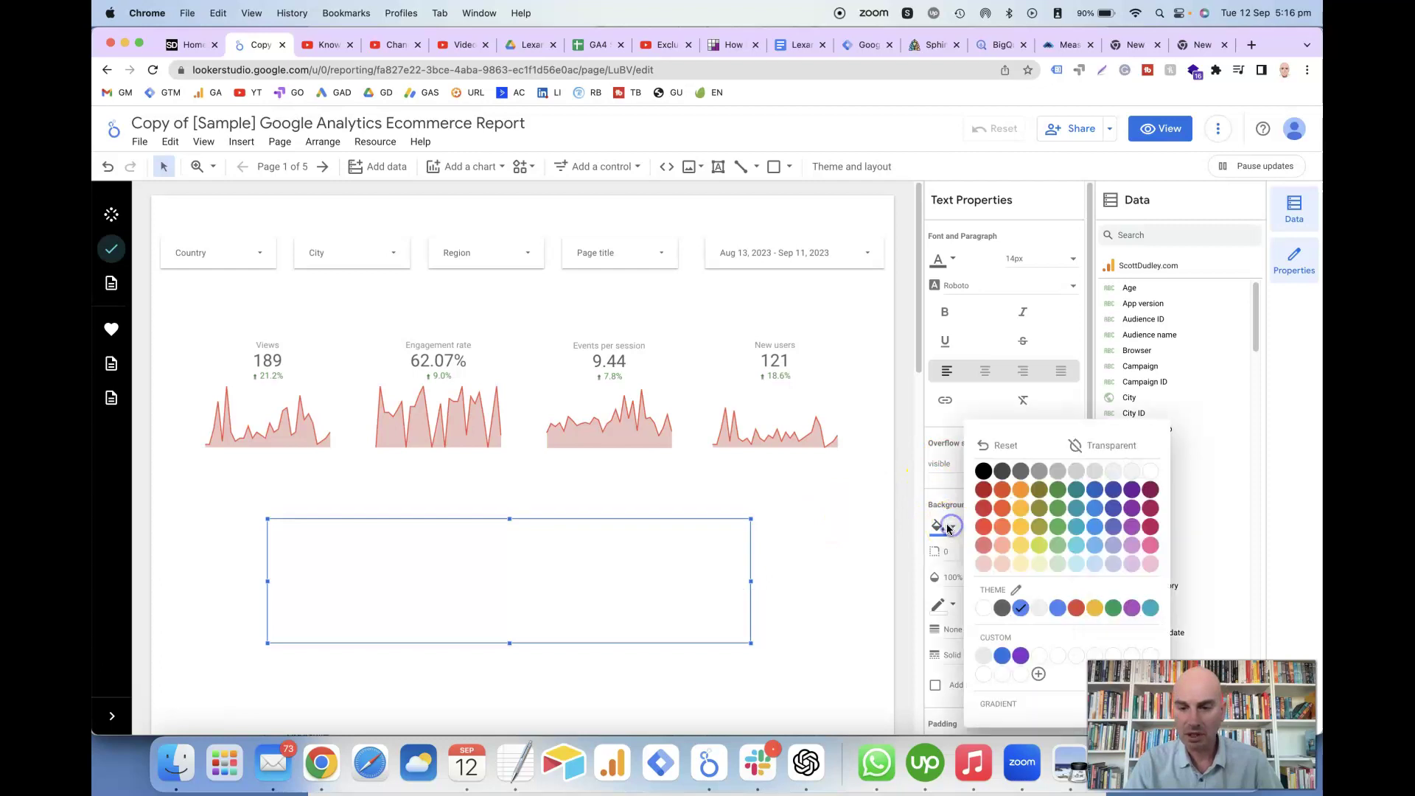
pyautogui.click(1058, 608)
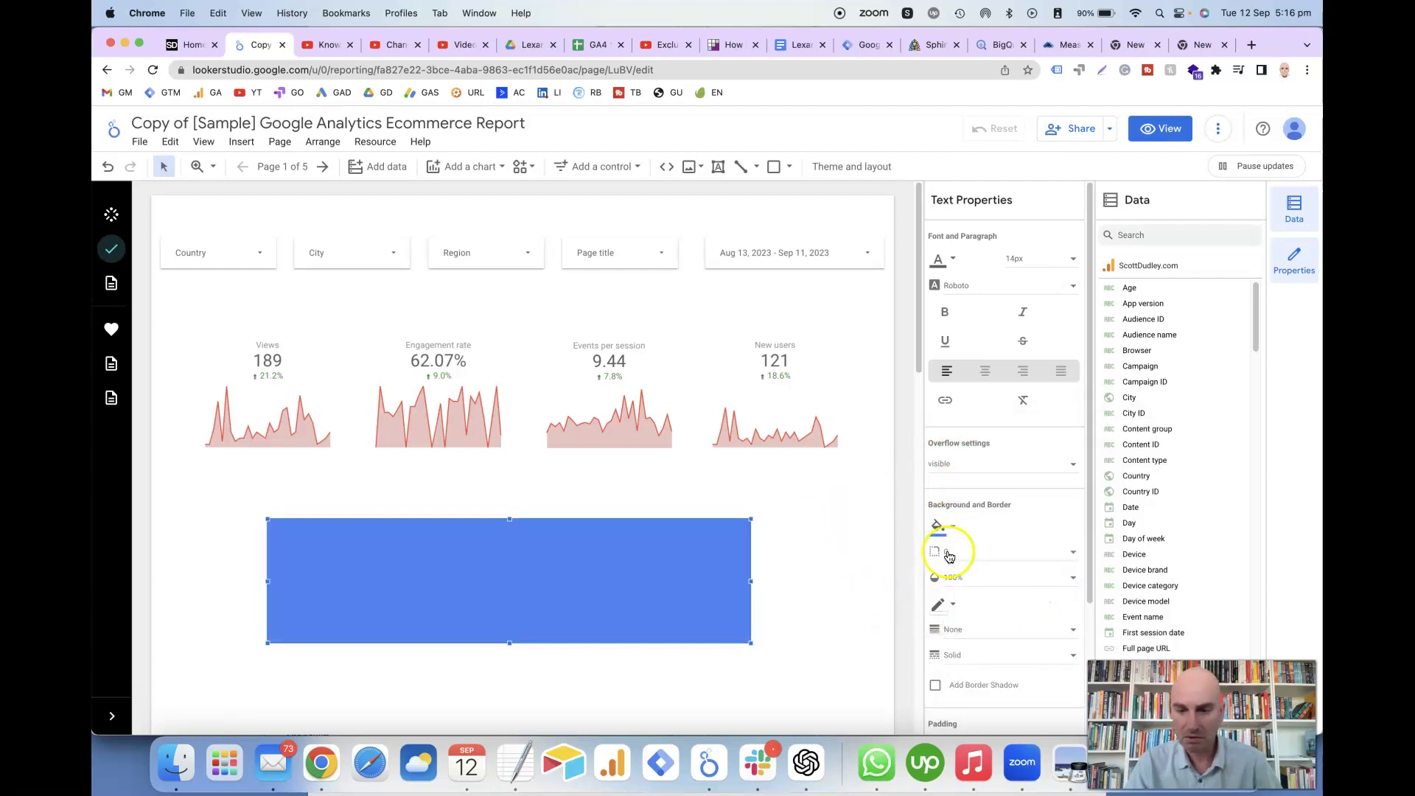
pyautogui.click(947, 527)
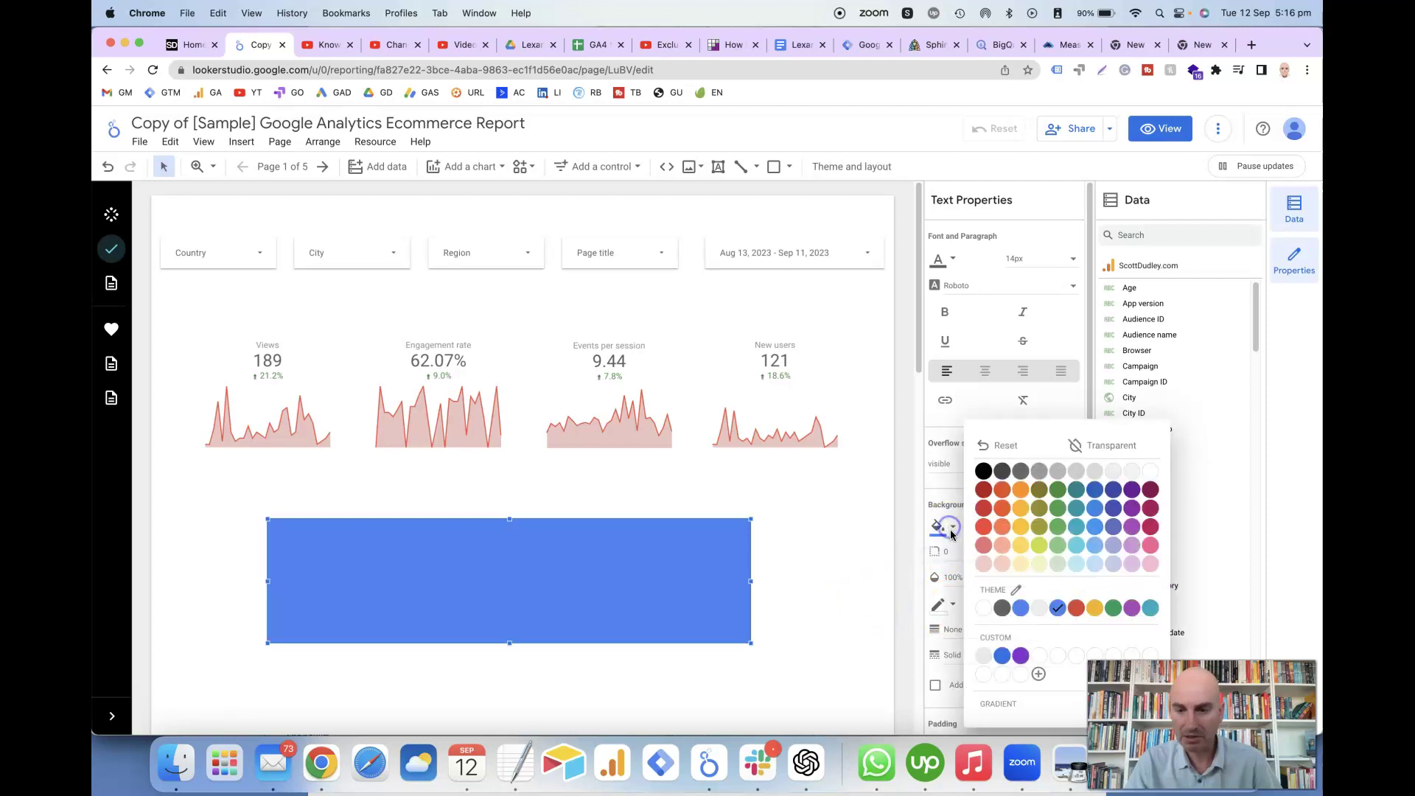
pyautogui.click(984, 608)
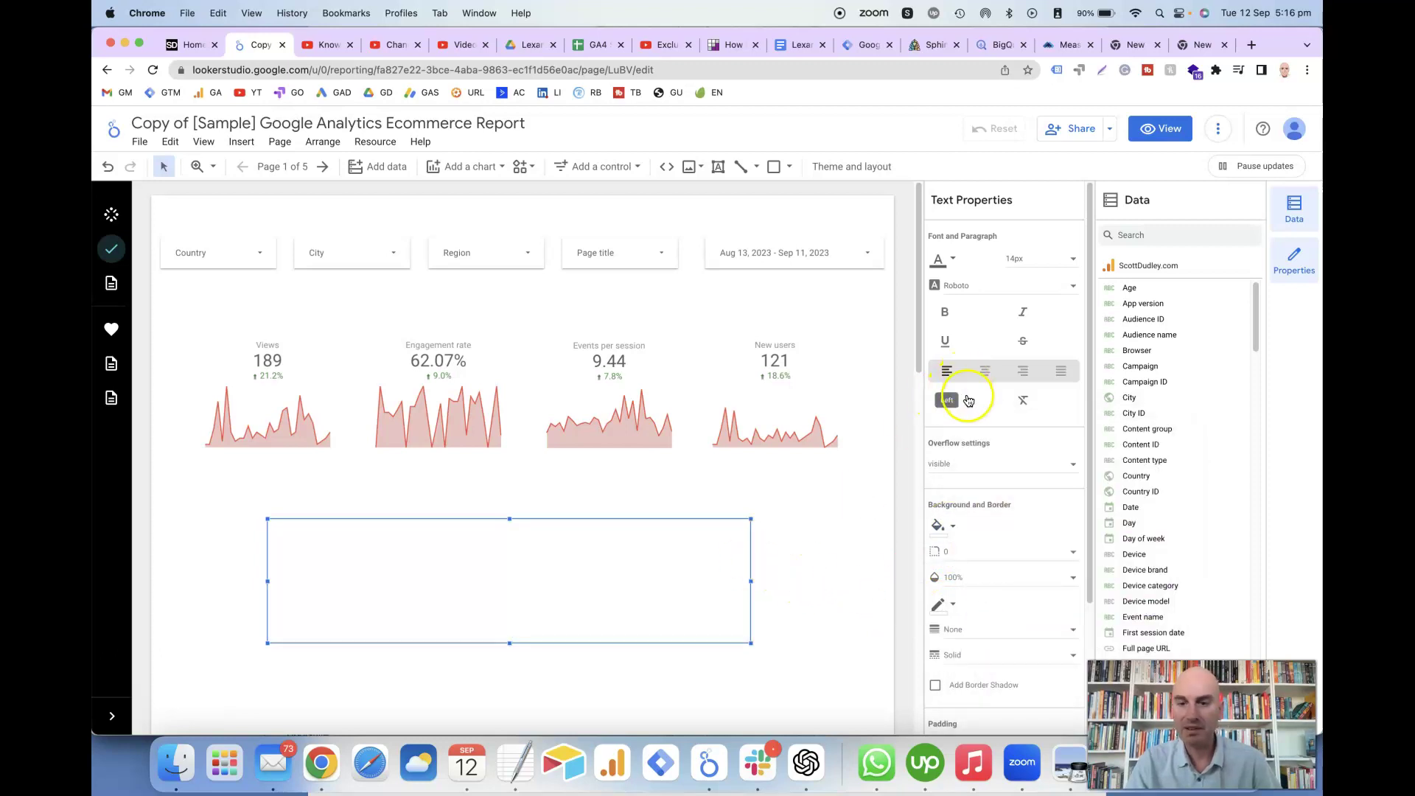
pyautogui.scroll(-5, 962, 394)
pyautogui.scroll(5, 966, 398)
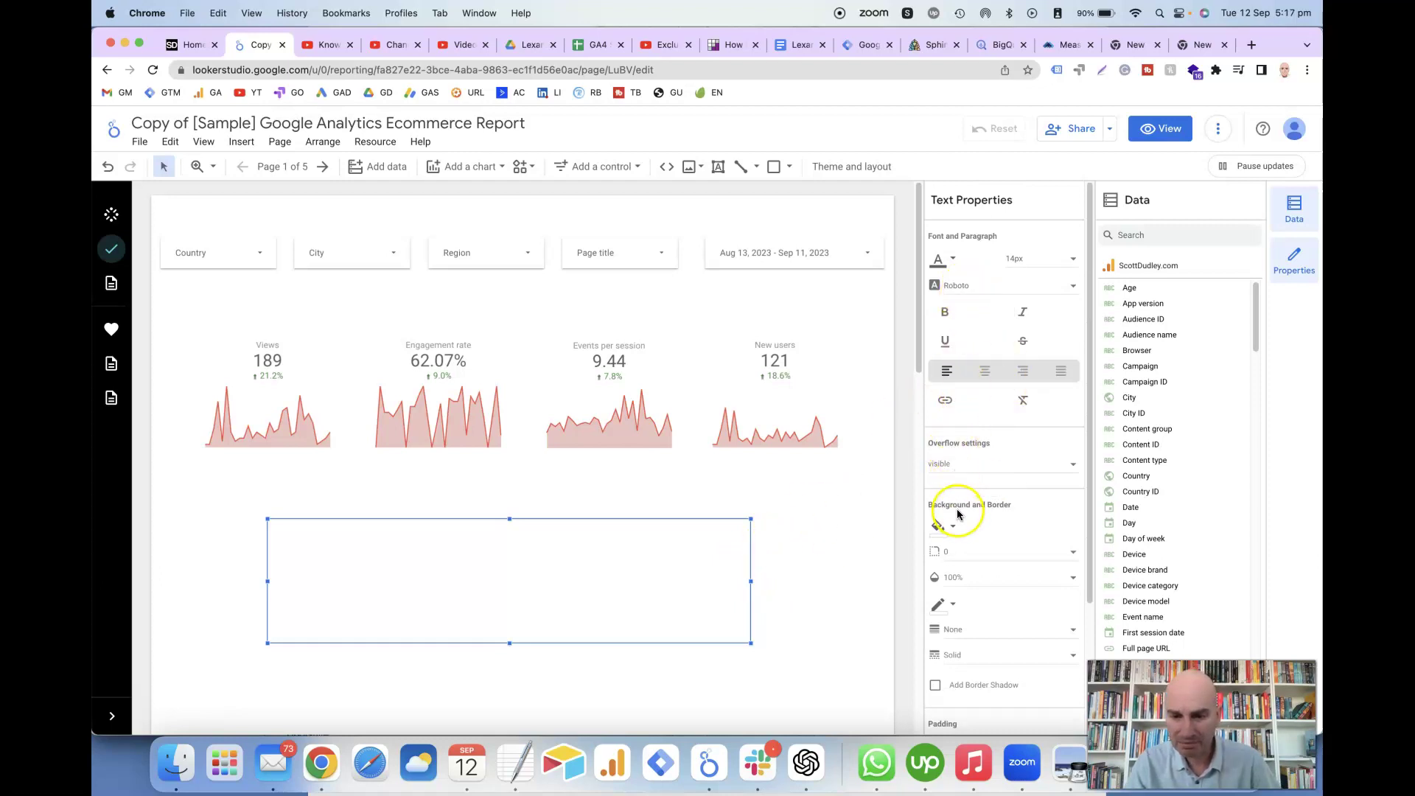
pyautogui.scroll(-3, 942, 574)
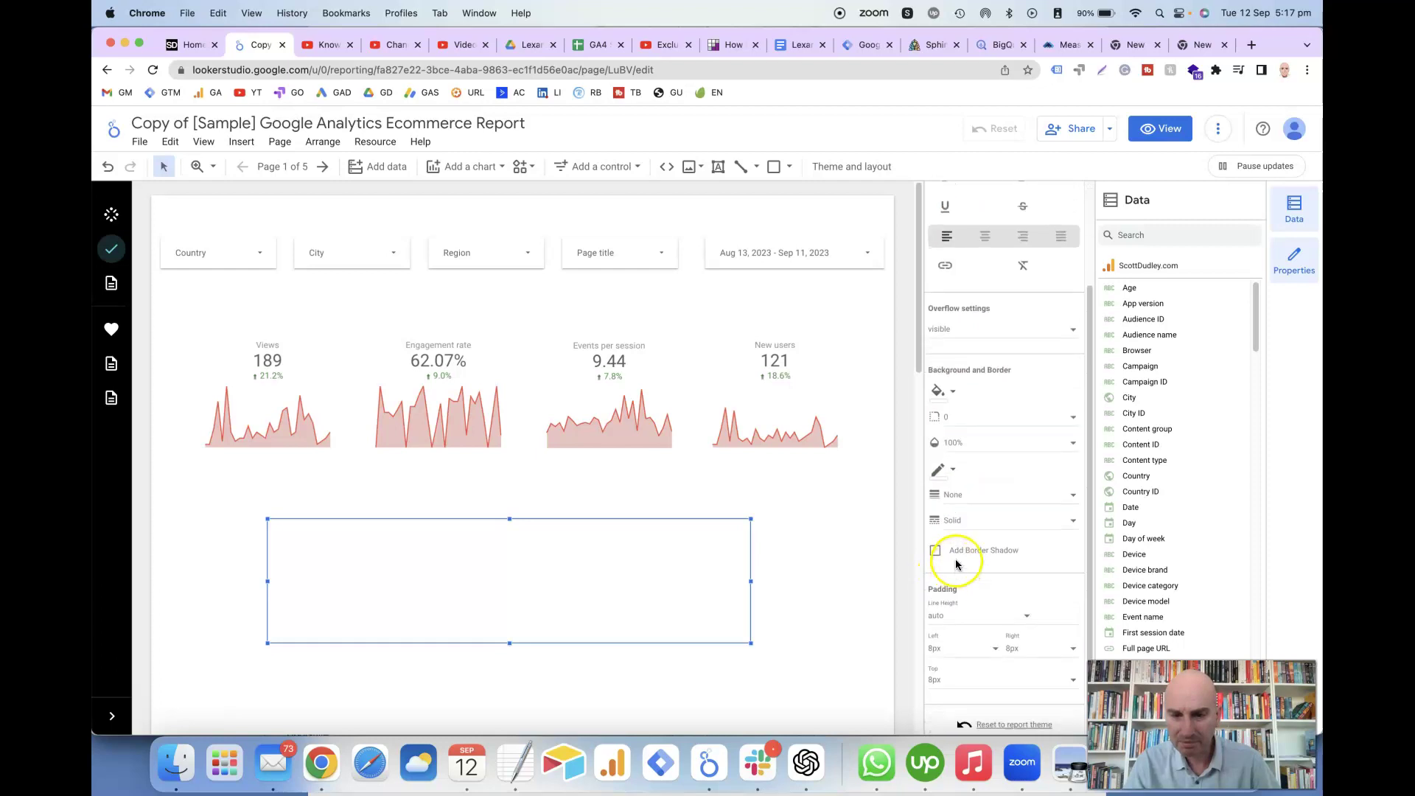
pyautogui.click(952, 480)
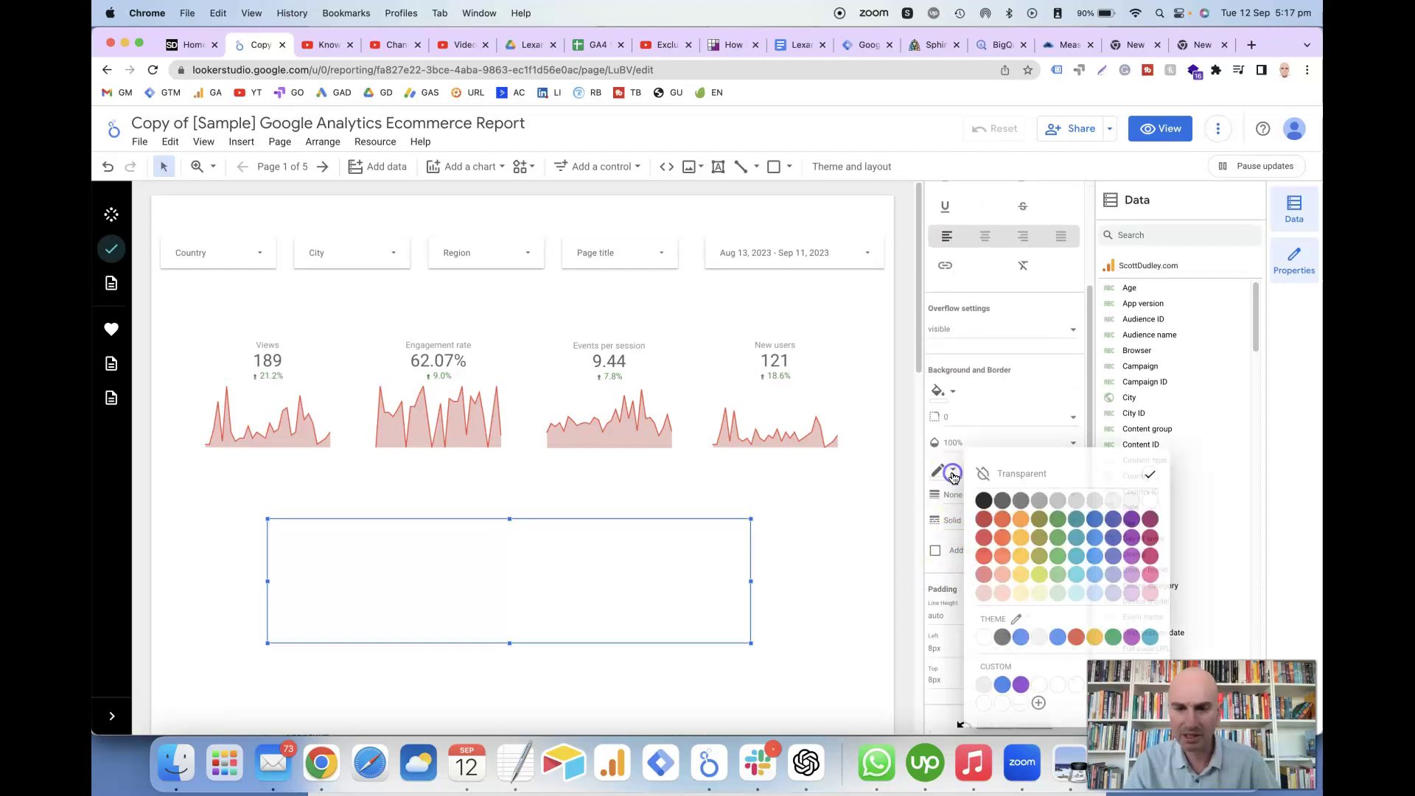
pyautogui.click(1022, 638)
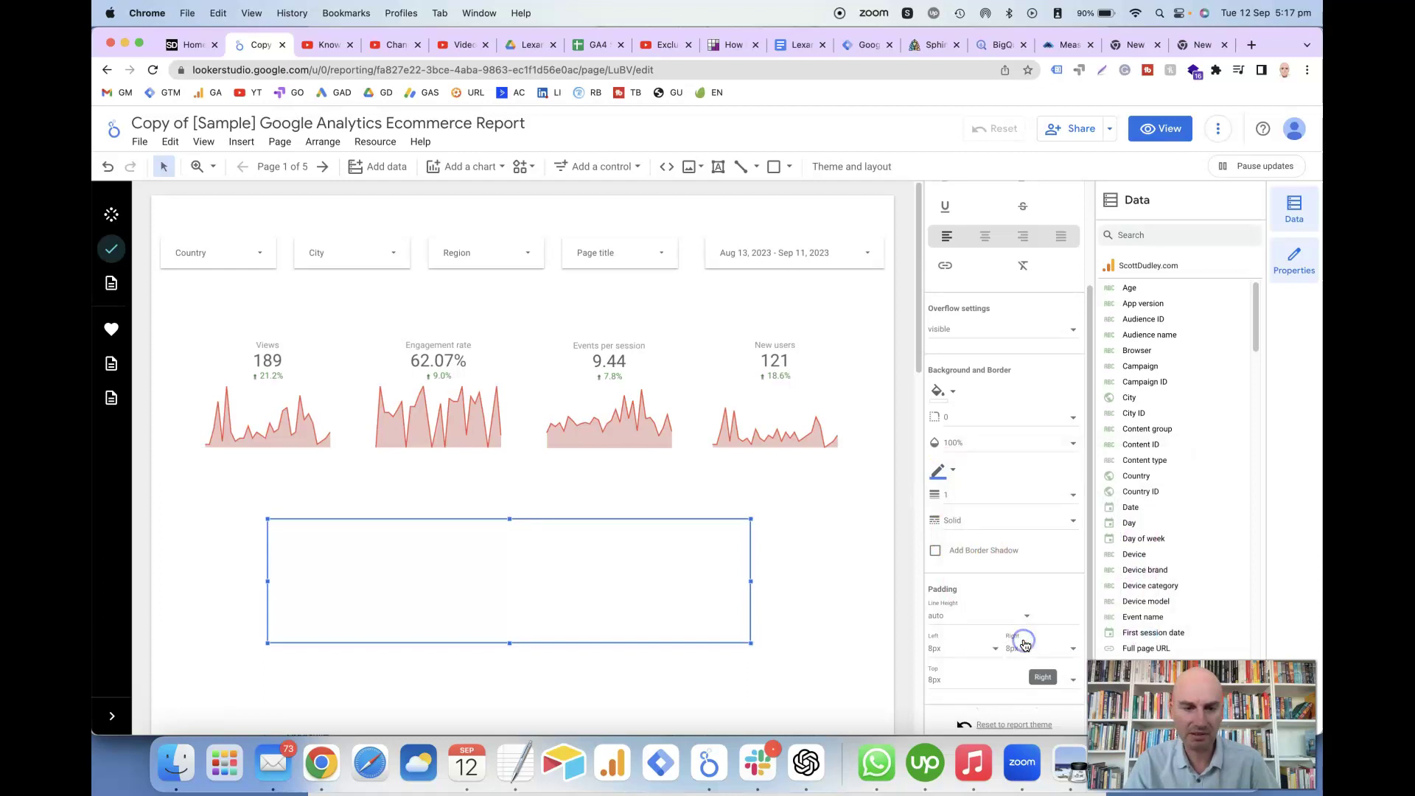
# Stretch the box's left and right edges to span the scorecard row
pyautogui.click(772, 630)
pyautogui.click(708, 593)
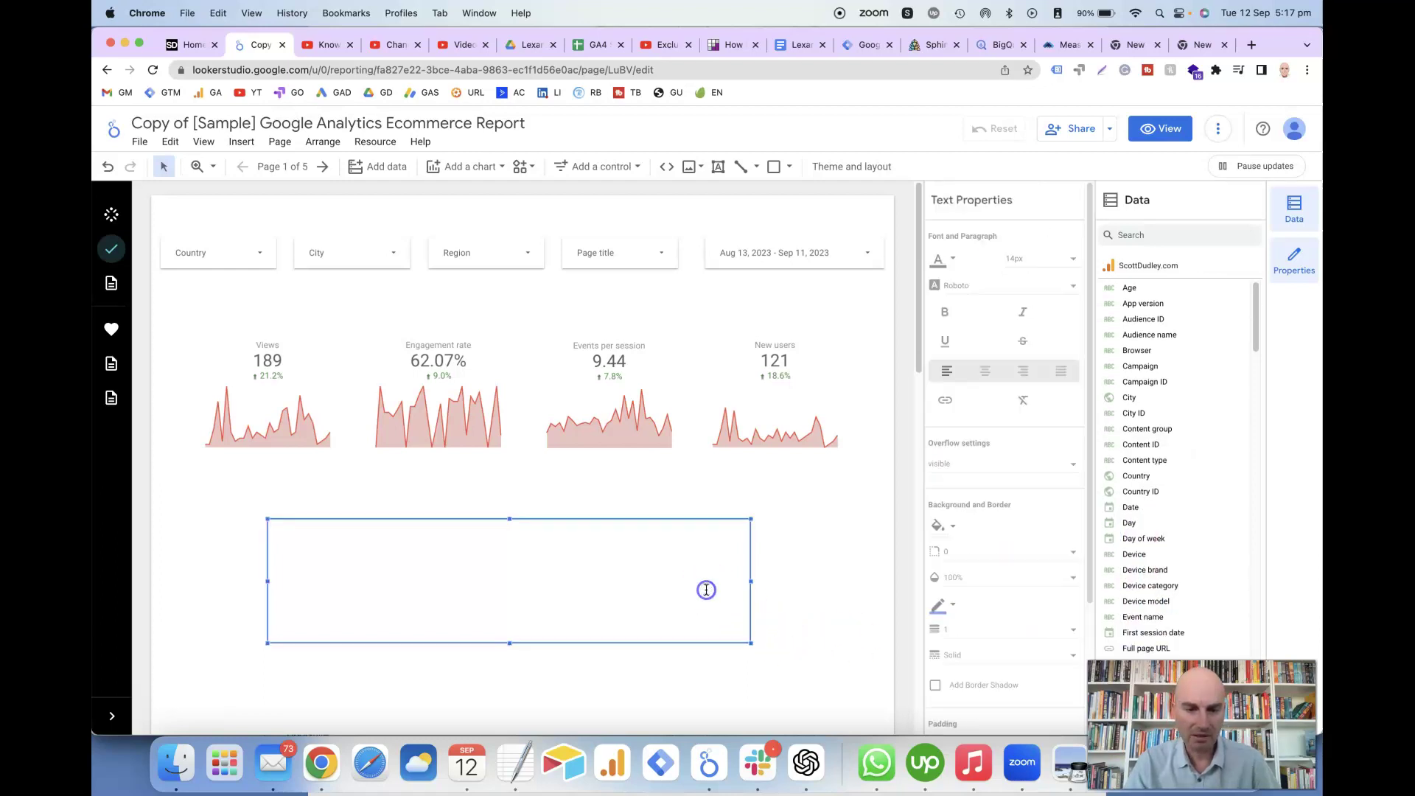
pyautogui.moveTo(749, 582); pyautogui.dragTo(853, 588)
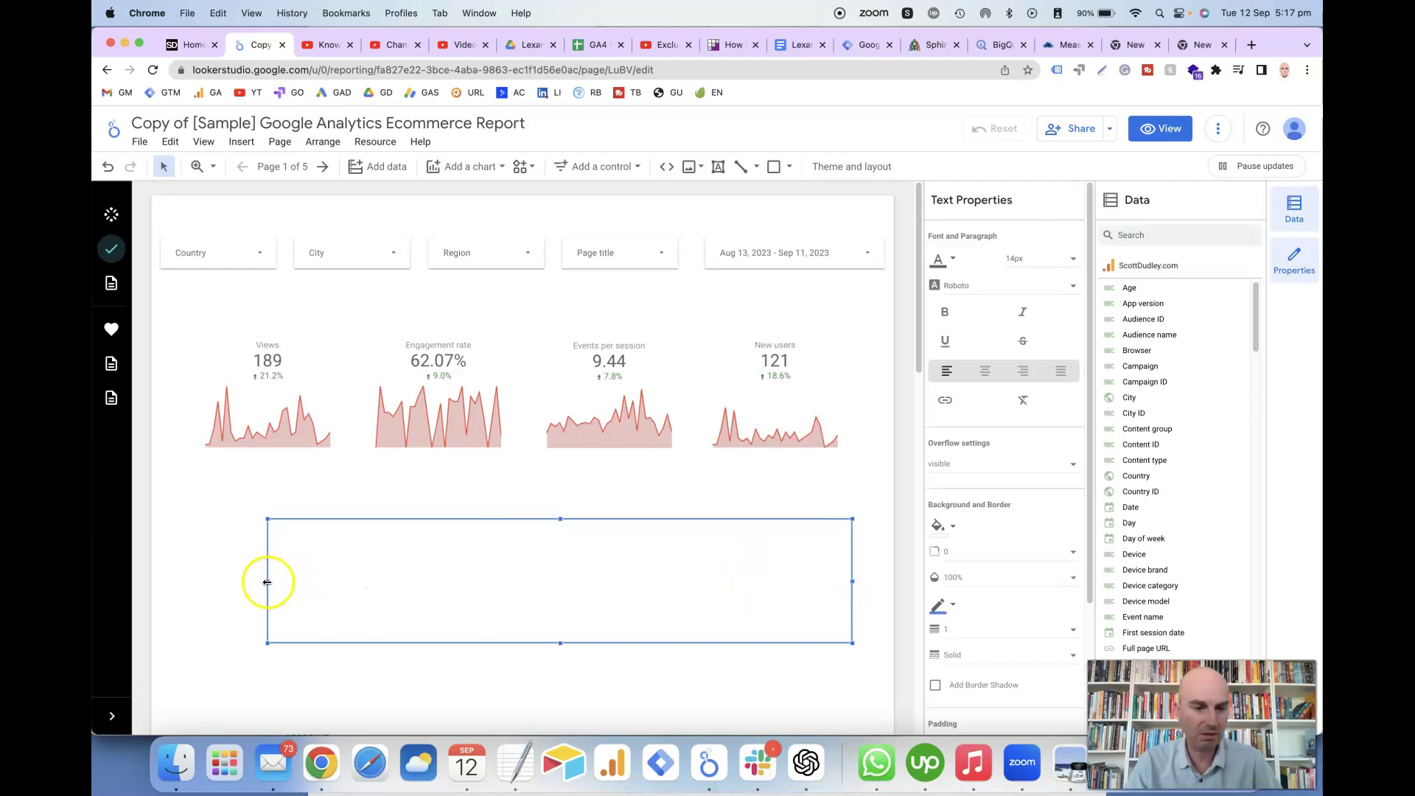
pyautogui.moveTo(267, 582); pyautogui.dragTo(173, 583)
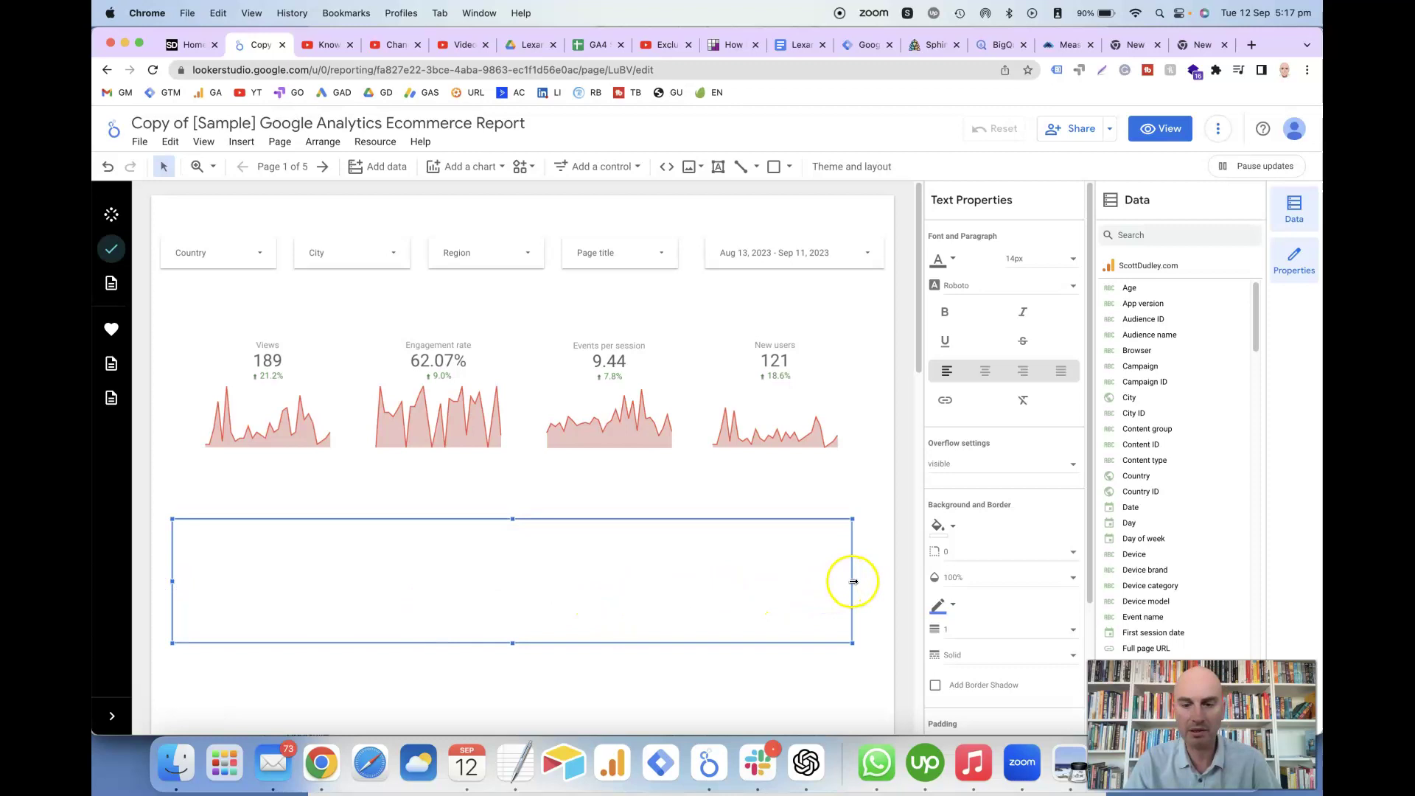
pyautogui.moveTo(853, 582); pyautogui.dragTo(863, 581)
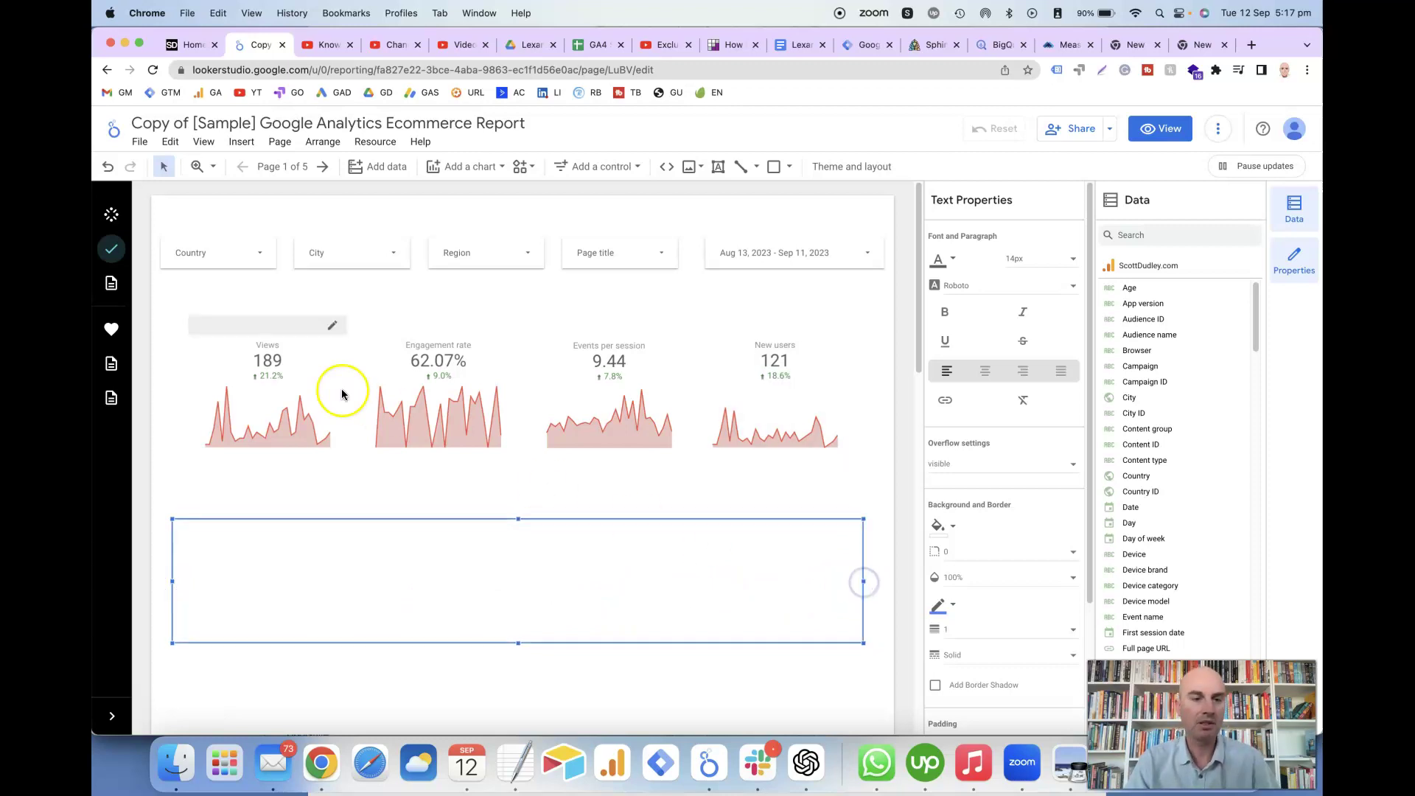
# Select the Views, Engagement rate, Events per session and New users scorecards and distribute them horizontally
pyautogui.click(286, 393)
pyautogui.keyDown('shift'); pyautogui.click(415, 380); pyautogui.keyUp('shift')
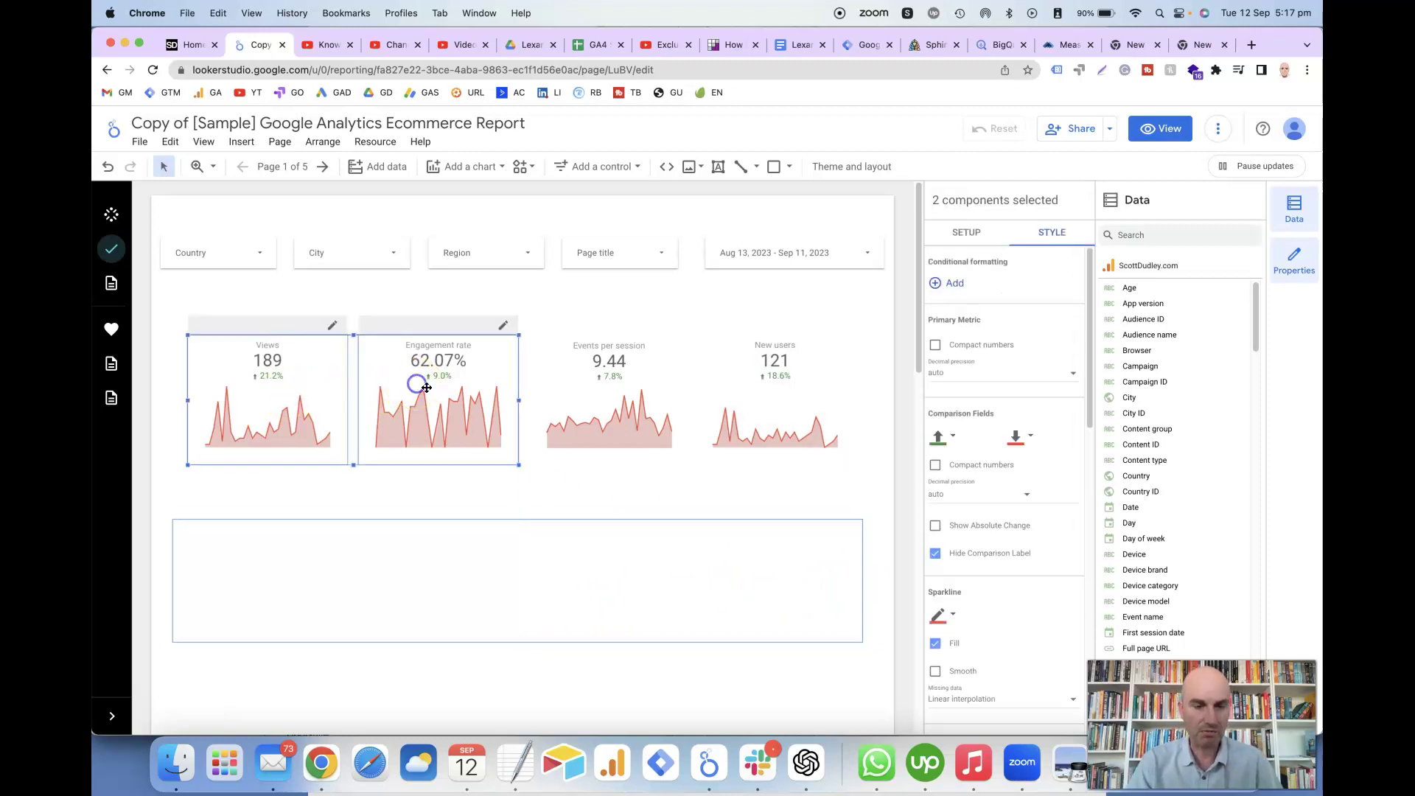
pyautogui.keyDown('shift'); pyautogui.click(556, 399); pyautogui.keyUp('shift')
pyautogui.keyDown('shift'); pyautogui.click(729, 395); pyautogui.keyUp('shift')
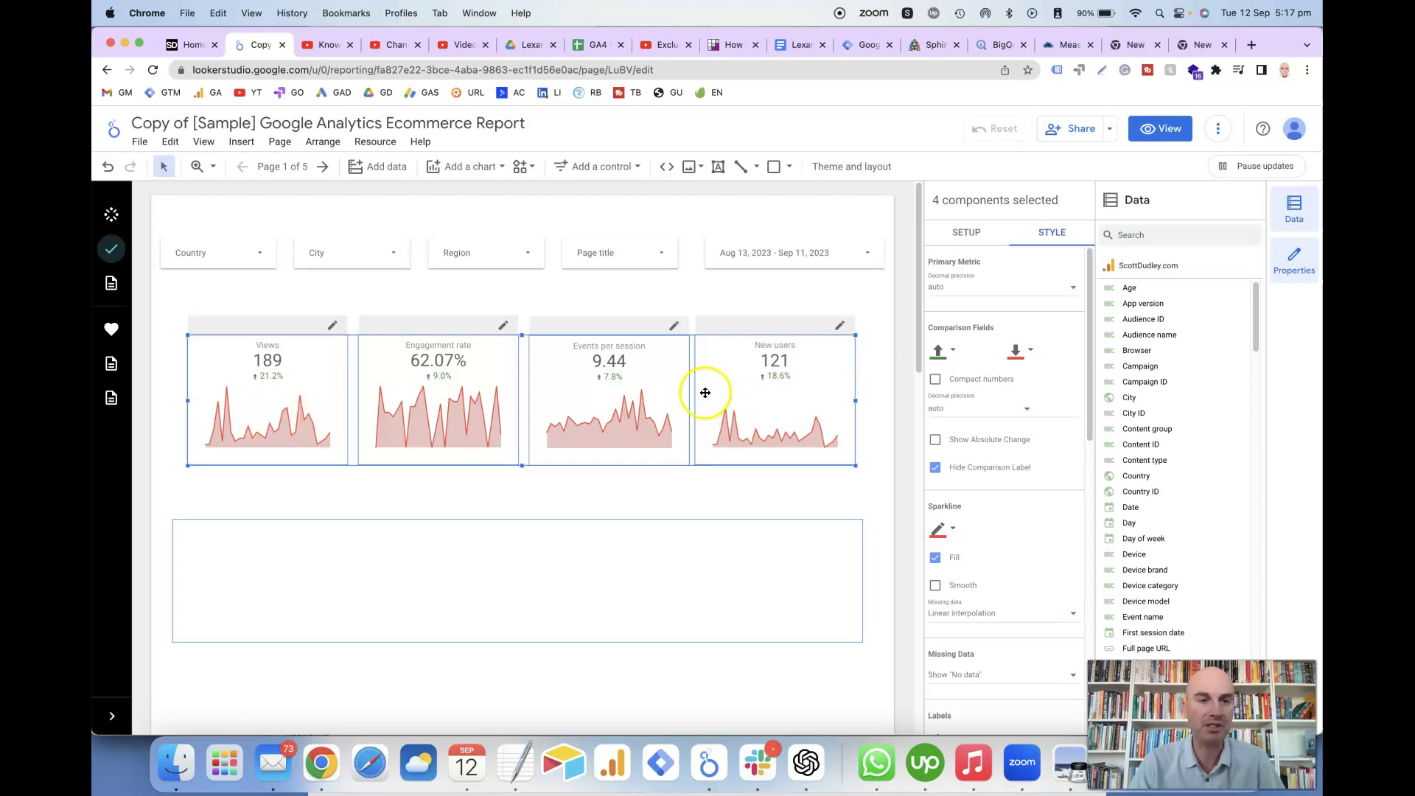
pyautogui.click(322, 146)
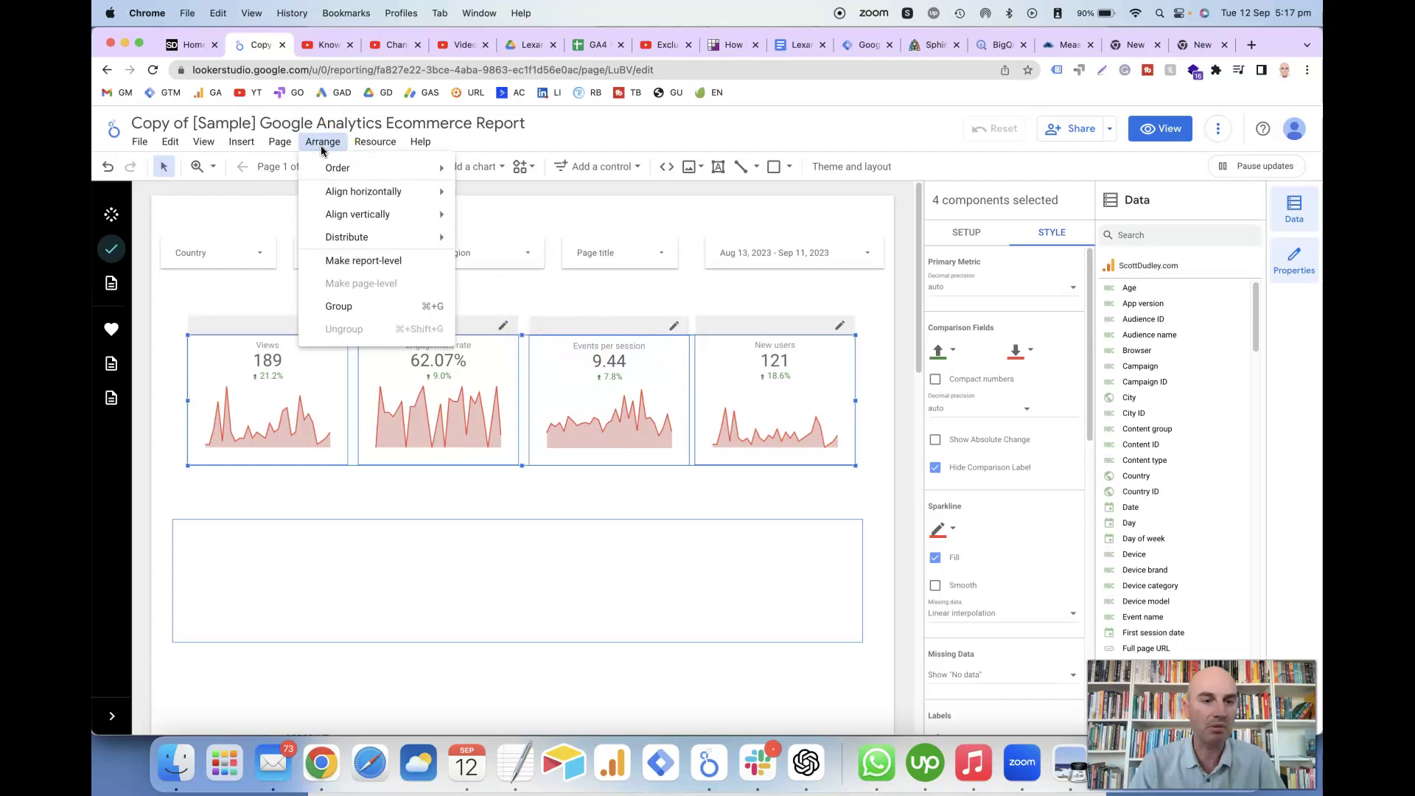
pyautogui.moveTo(366, 238)
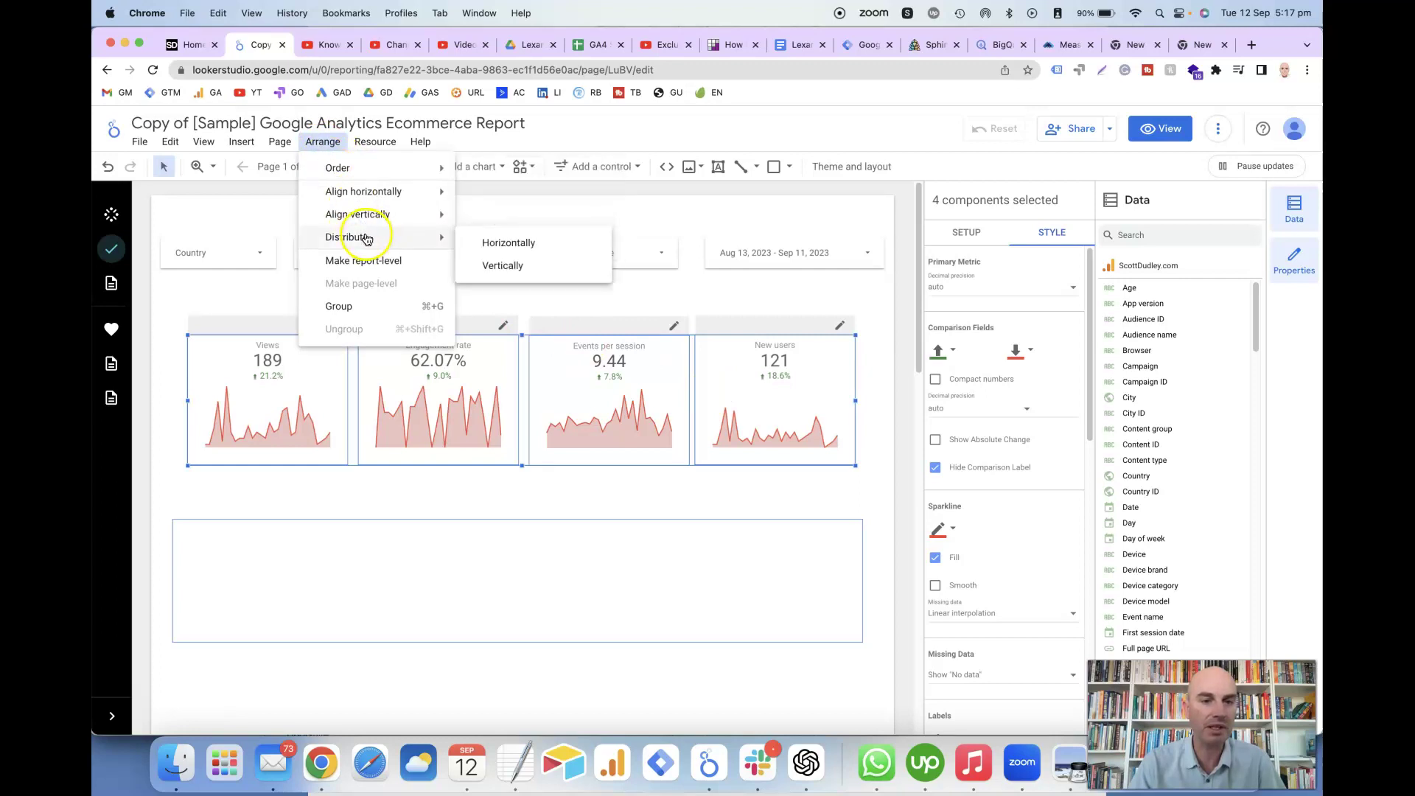
pyautogui.click(494, 247)
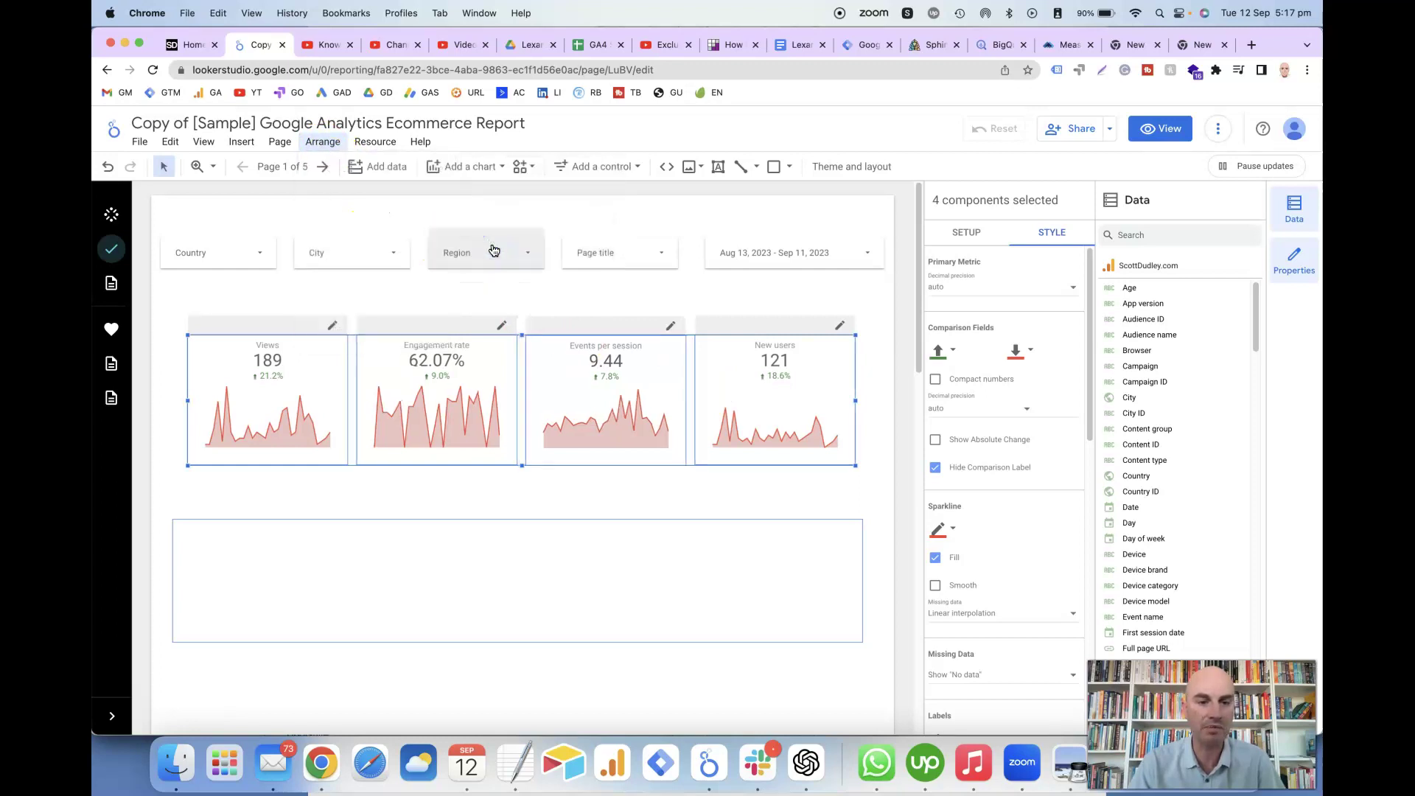
pyautogui.click(466, 312)
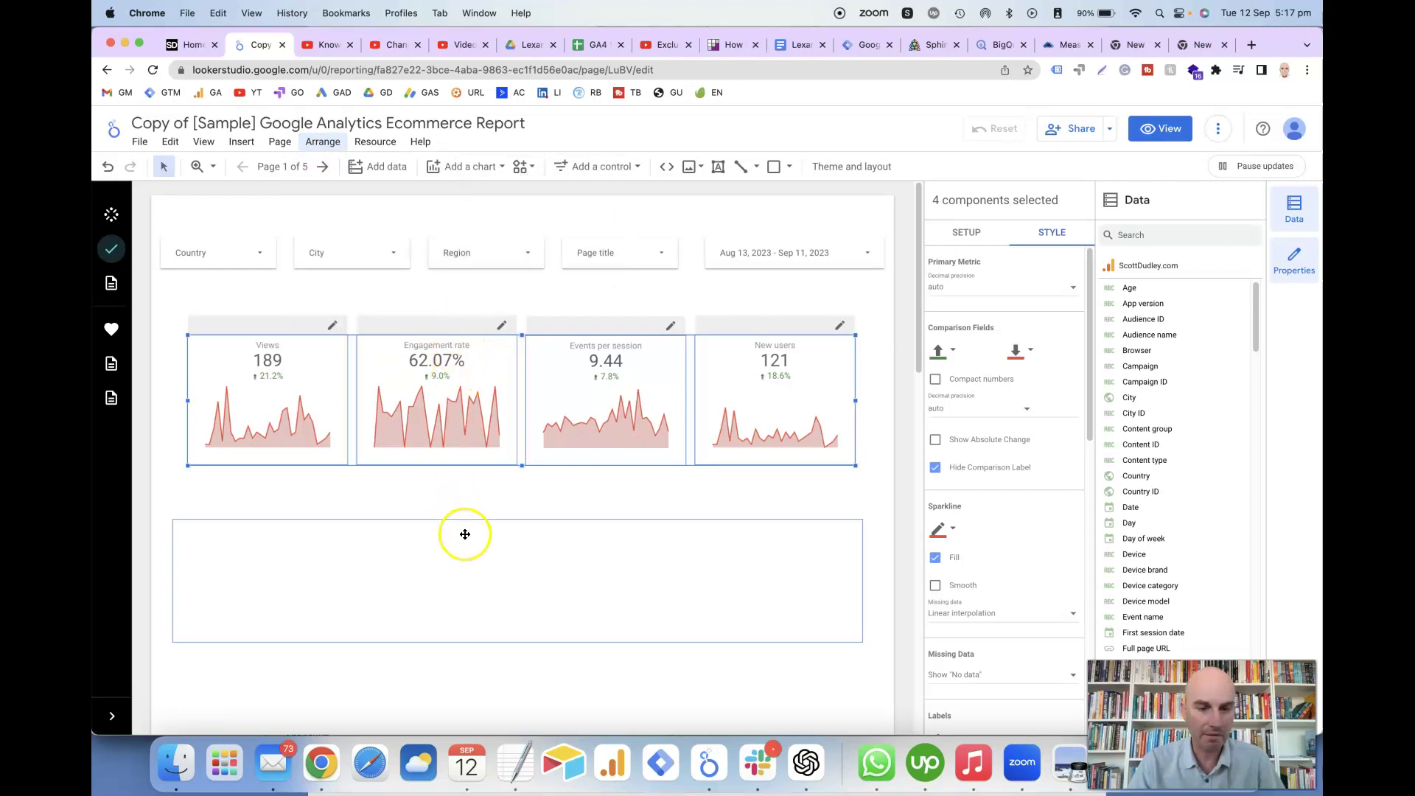
# Make the empty bordered box taller and move it up over the four-scorecard row
pyautogui.click(434, 575)
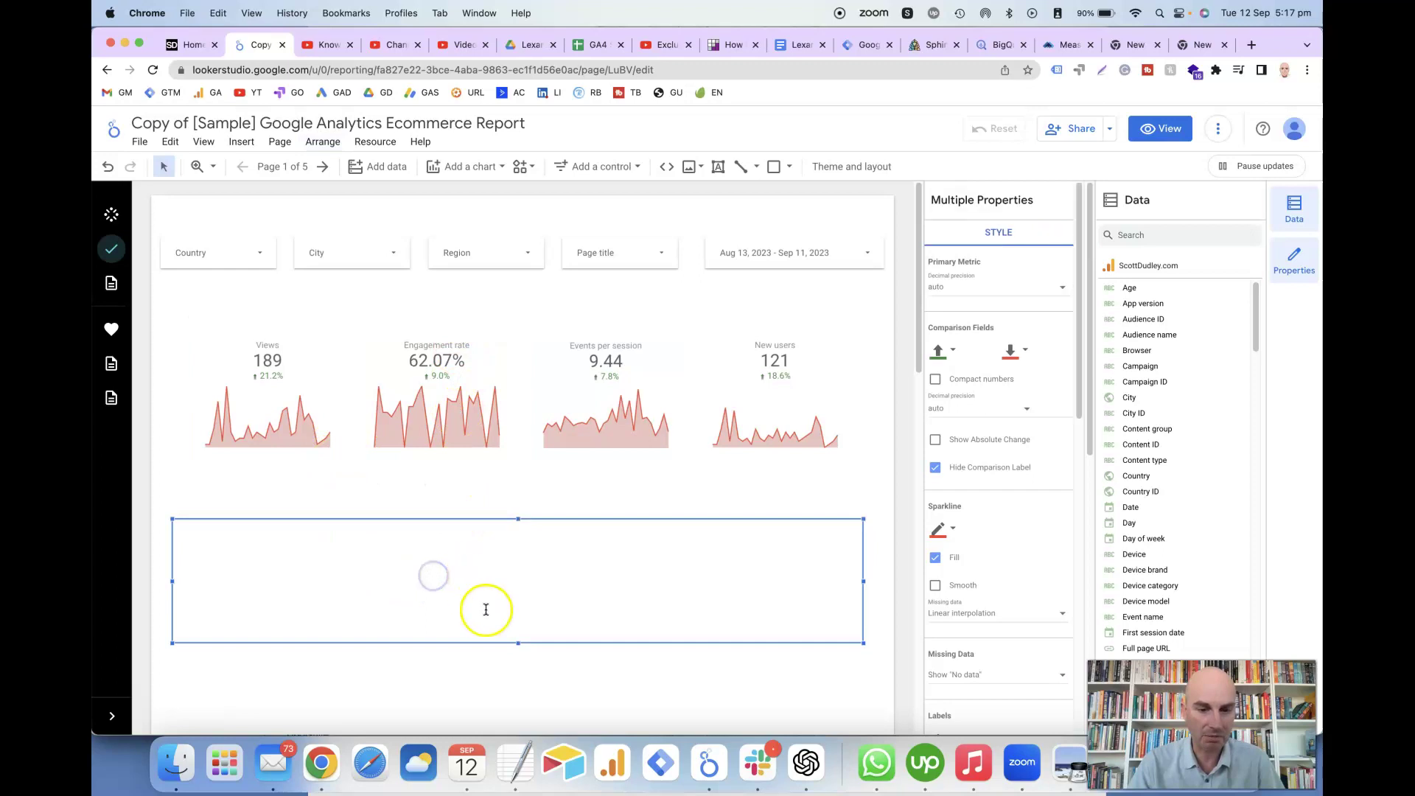
pyautogui.moveTo(518, 643); pyautogui.dragTo(515, 691)
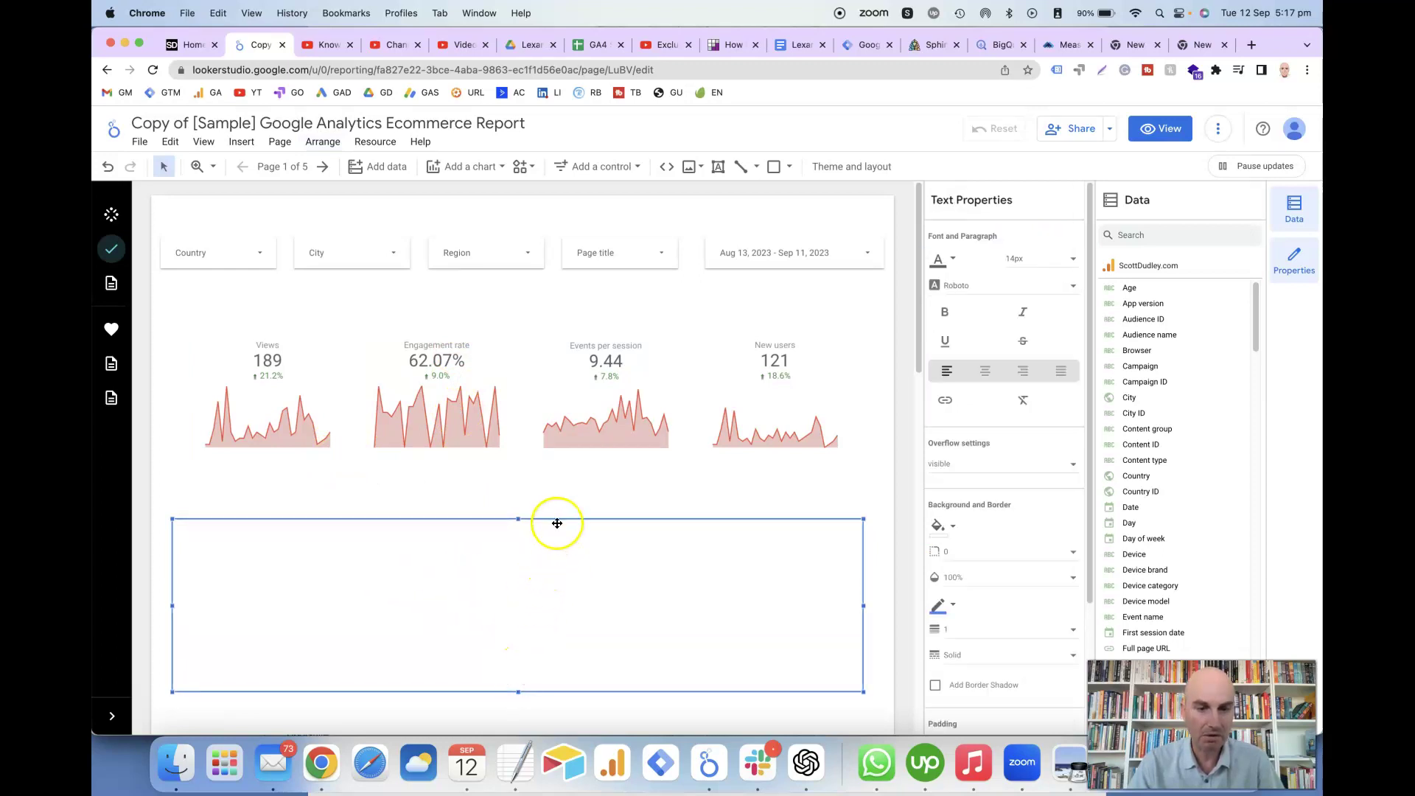
pyautogui.moveTo(558, 521); pyautogui.dragTo(557, 308)
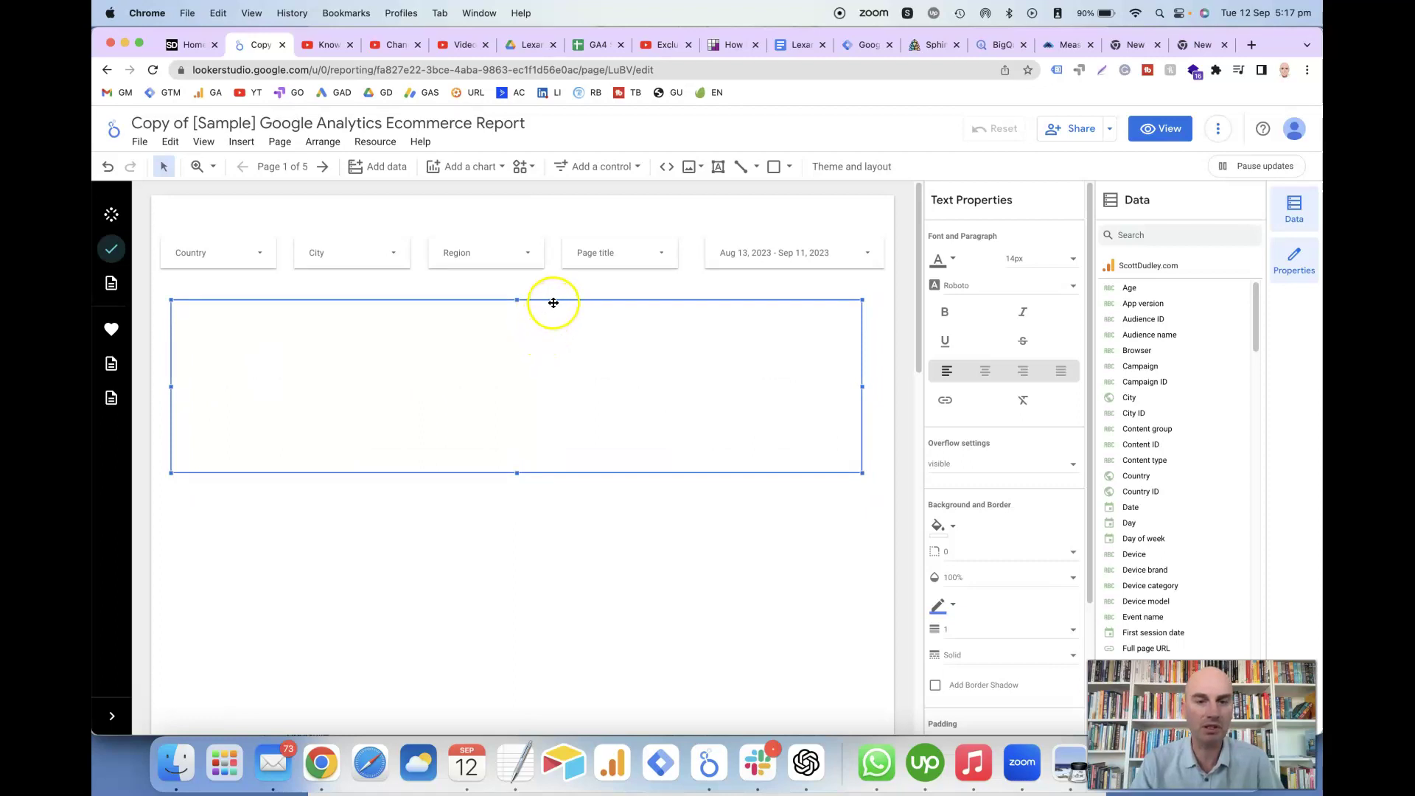
# Send the bordered box to back so all four scorecards show within its frame
pyautogui.rightClick(554, 301)
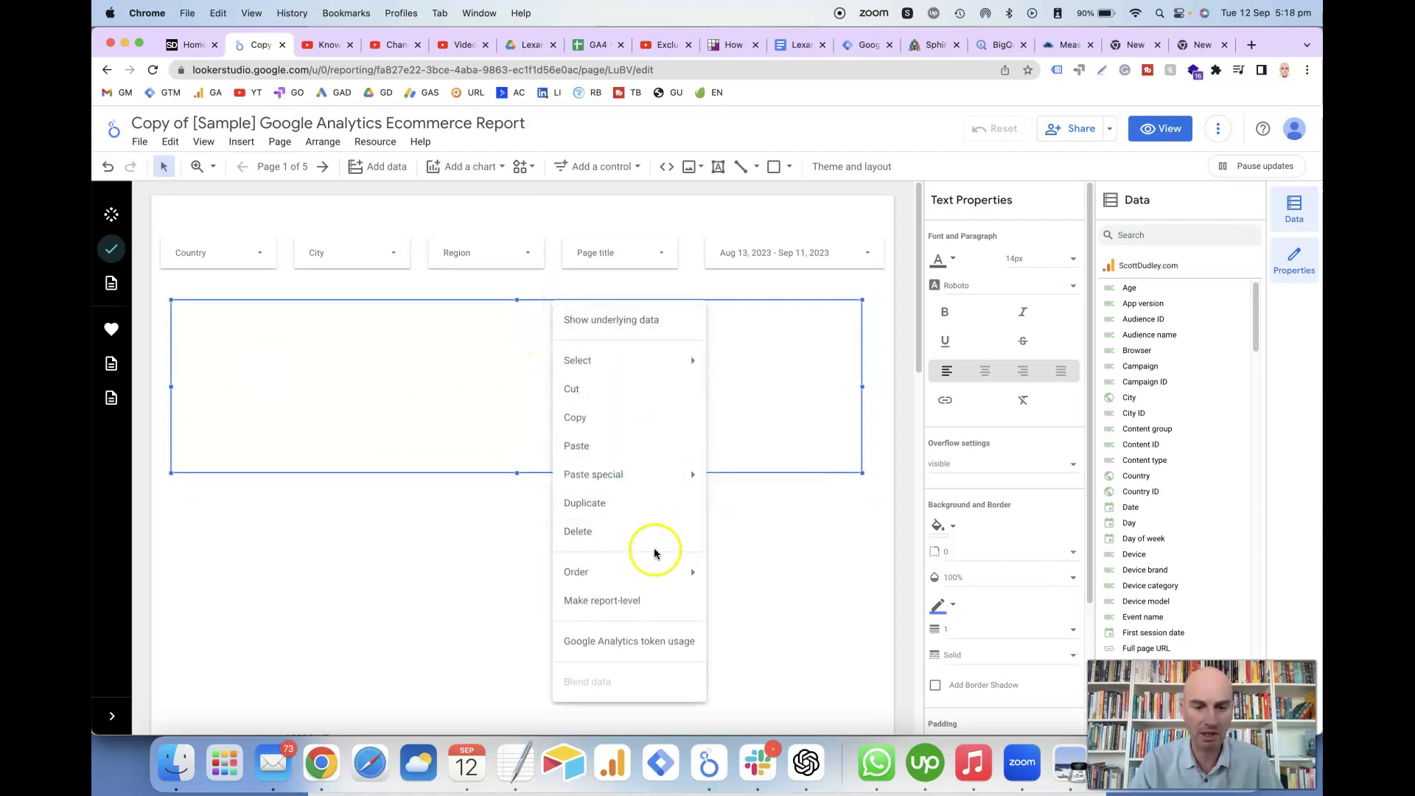
pyautogui.moveTo(649, 579)
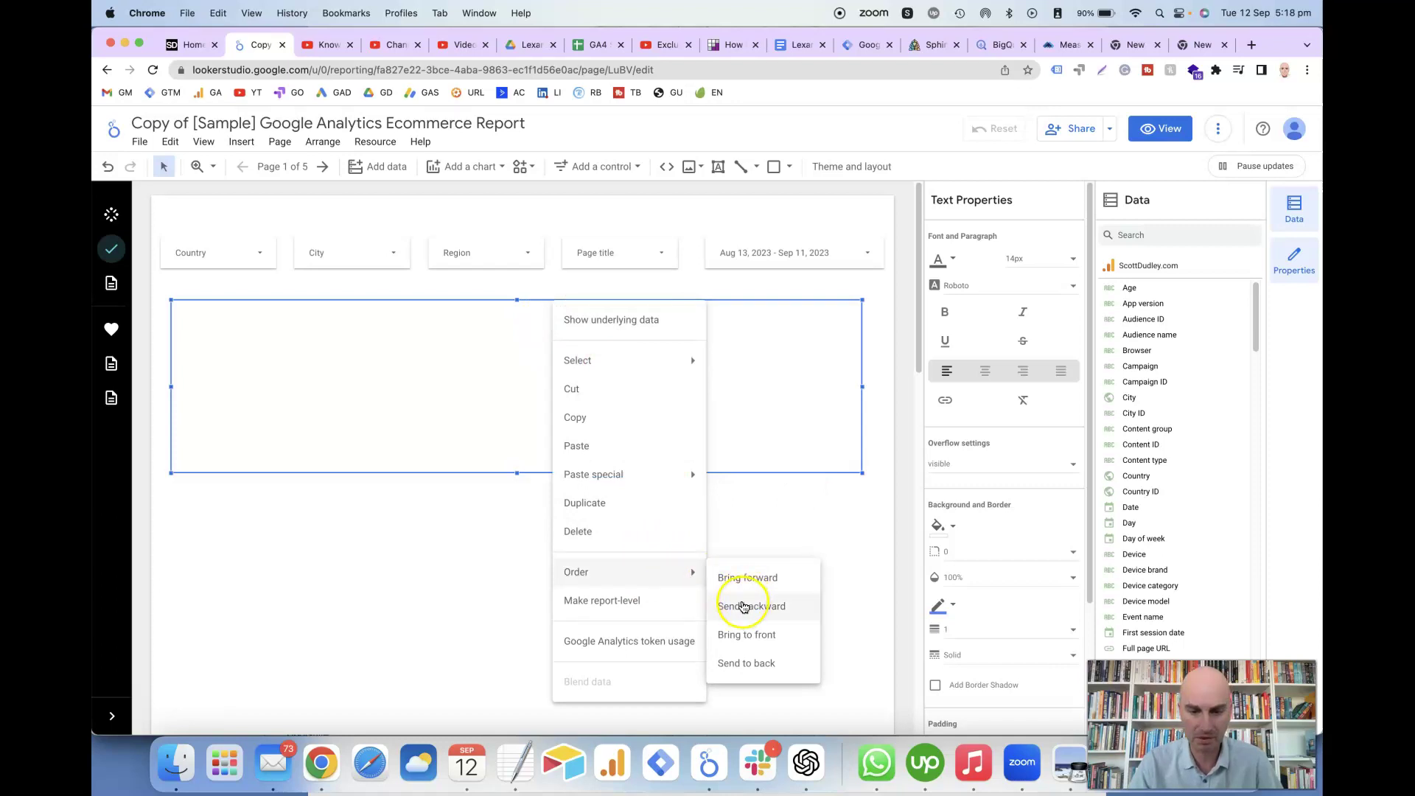
pyautogui.click(745, 663)
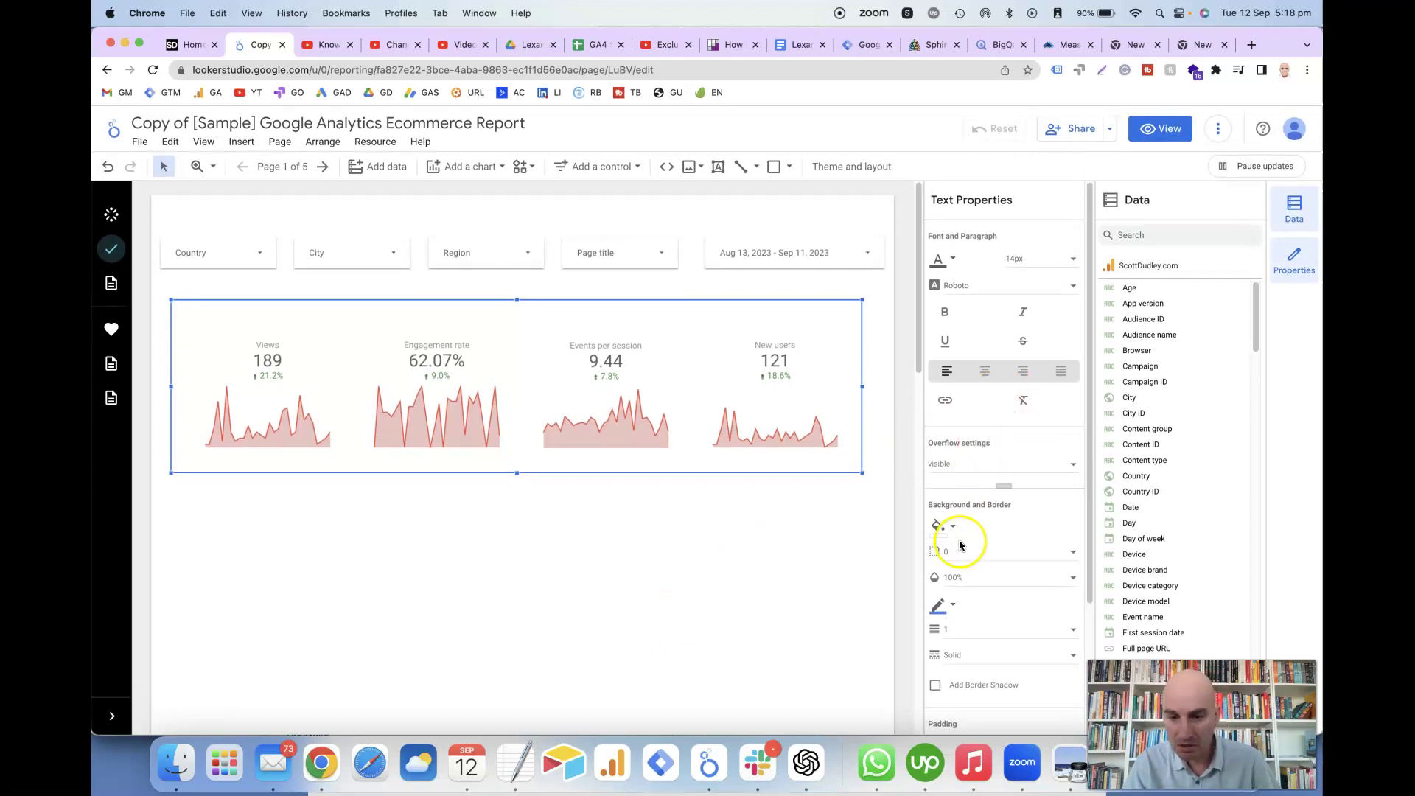
pyautogui.click(1066, 557)
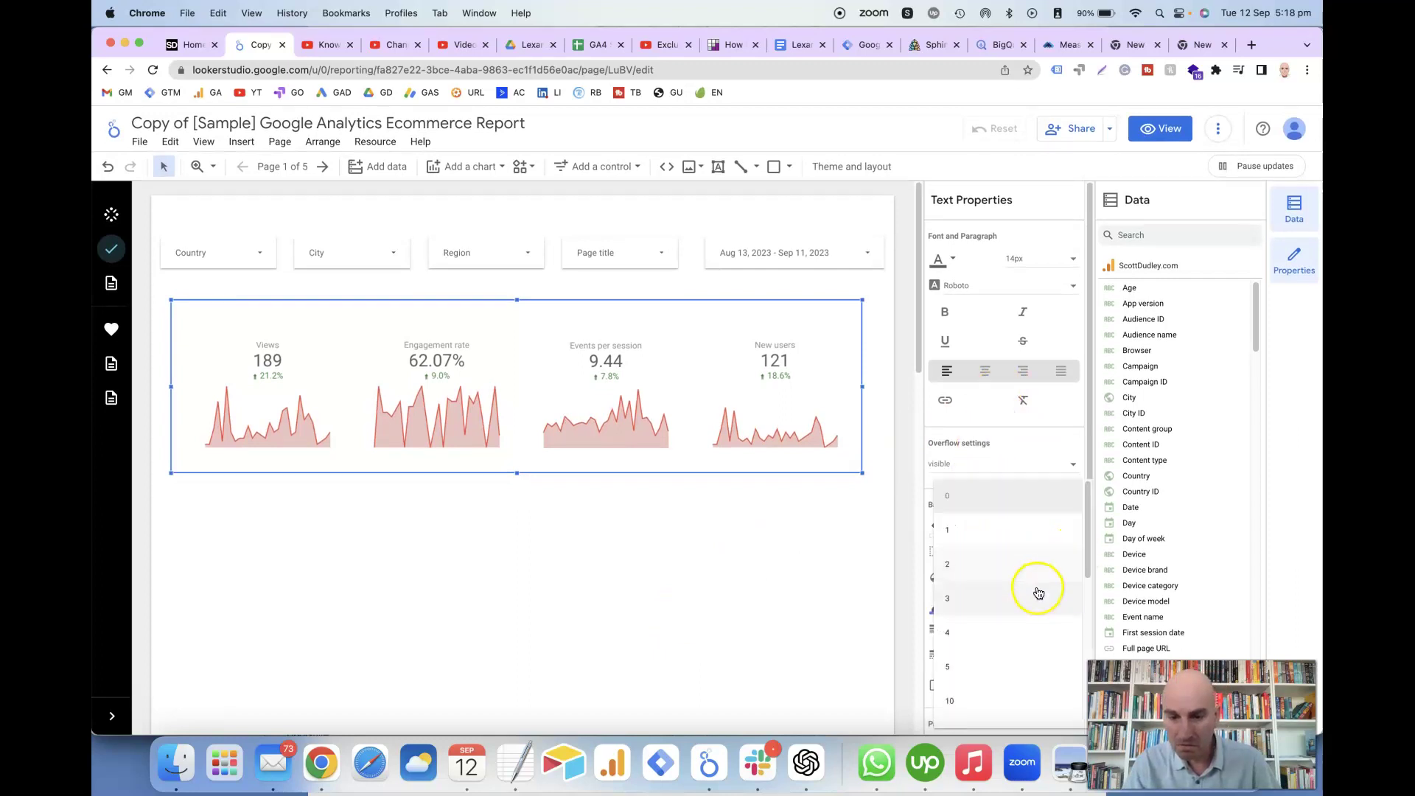
pyautogui.click(1015, 656)
pyautogui.click(1019, 639)
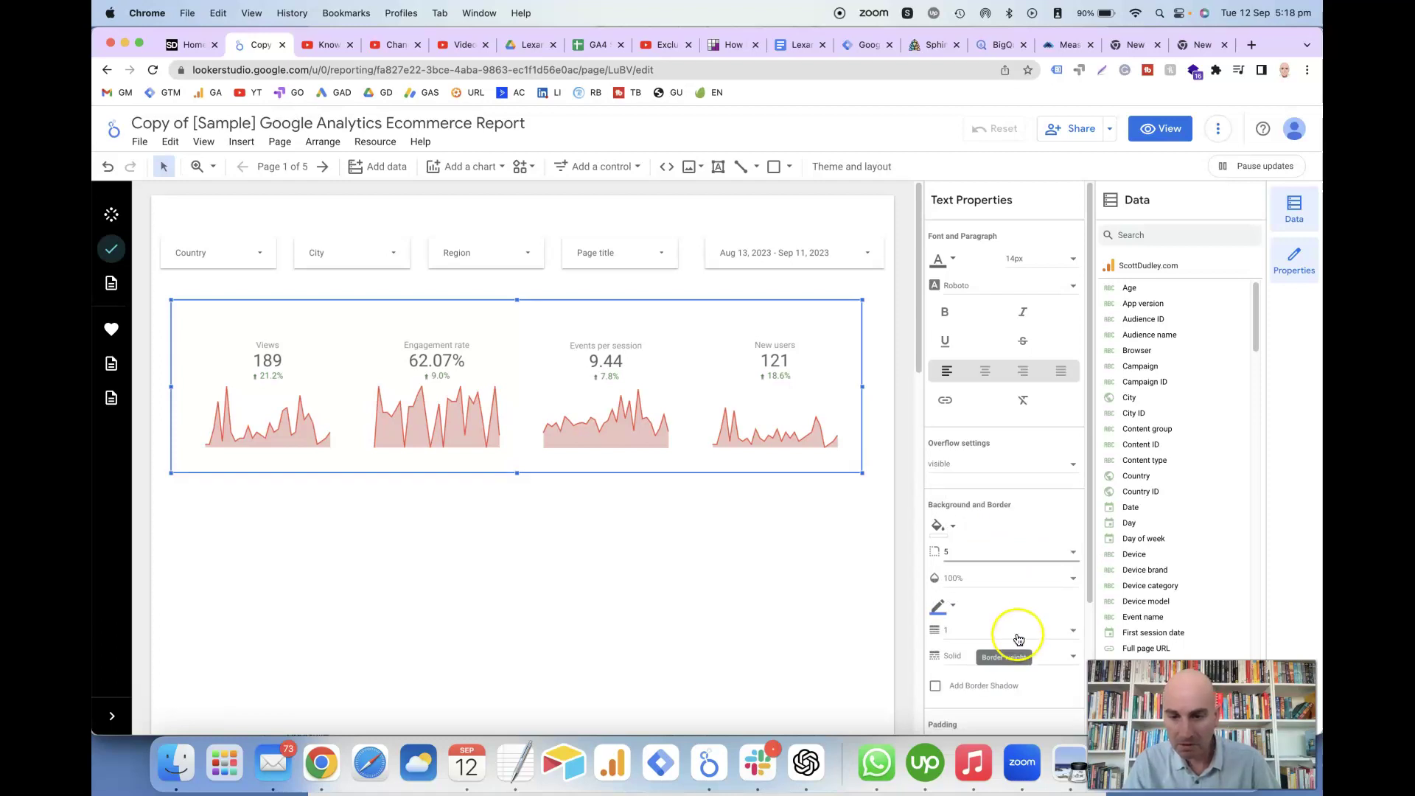
pyautogui.click(1072, 633)
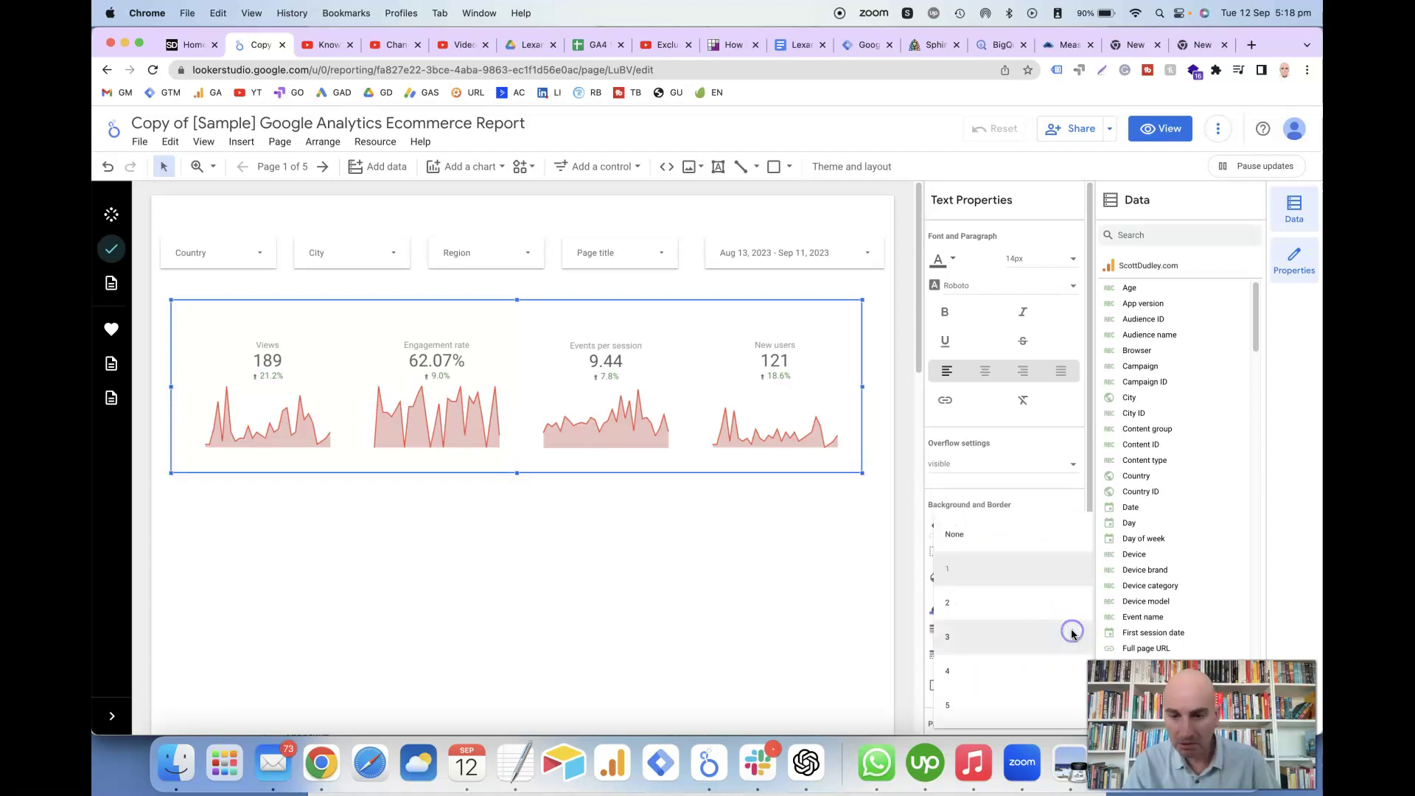
pyautogui.click(1054, 639)
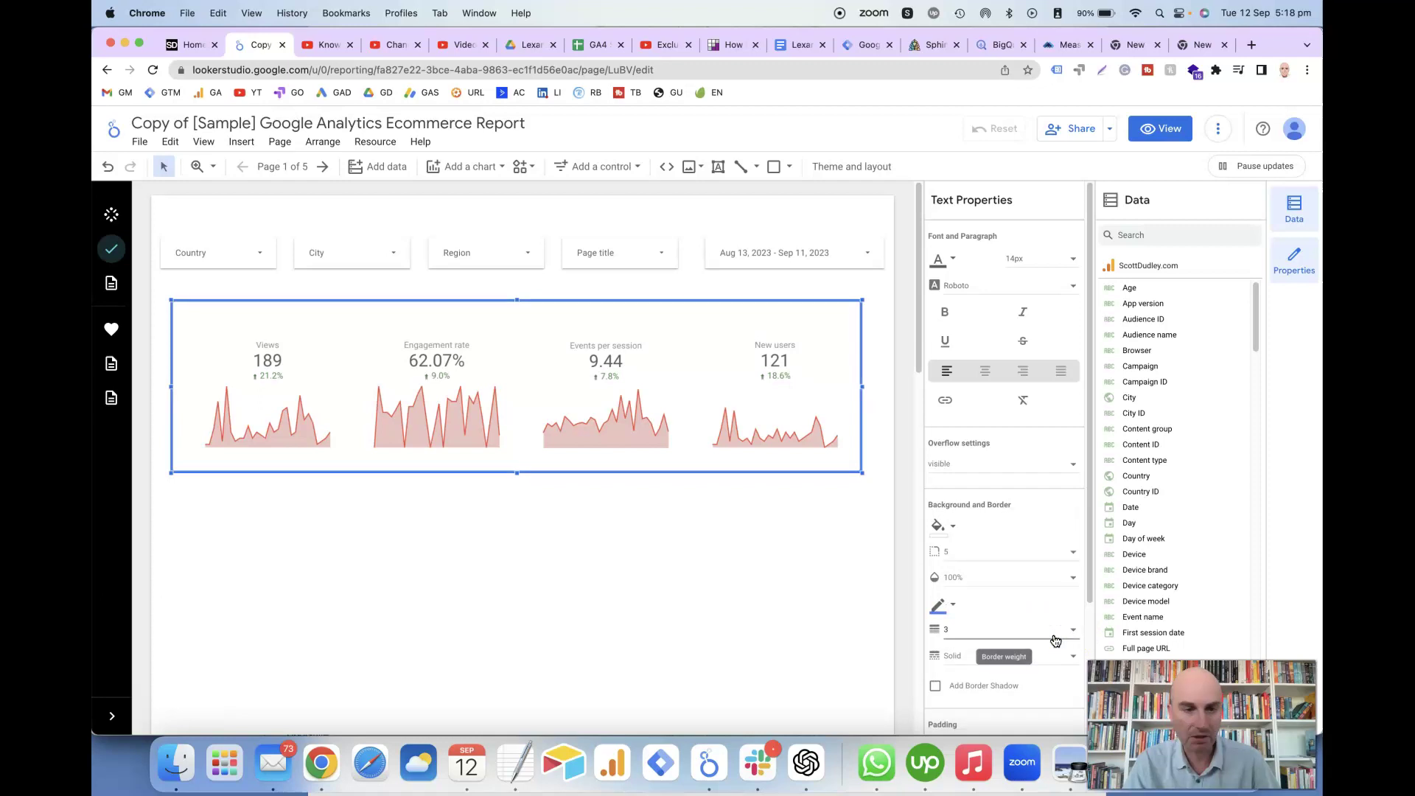
pyautogui.click(686, 645)
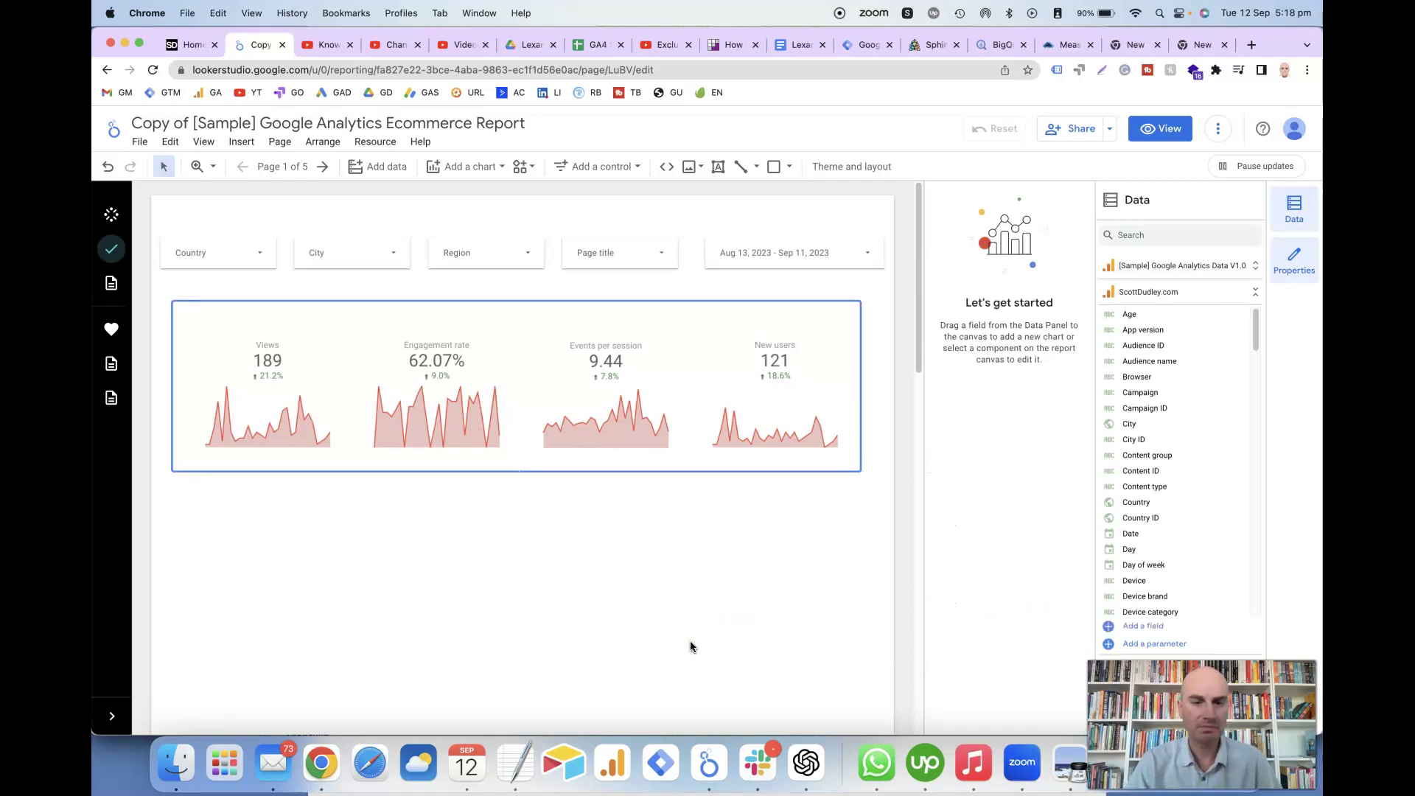
pyautogui.click(688, 638)
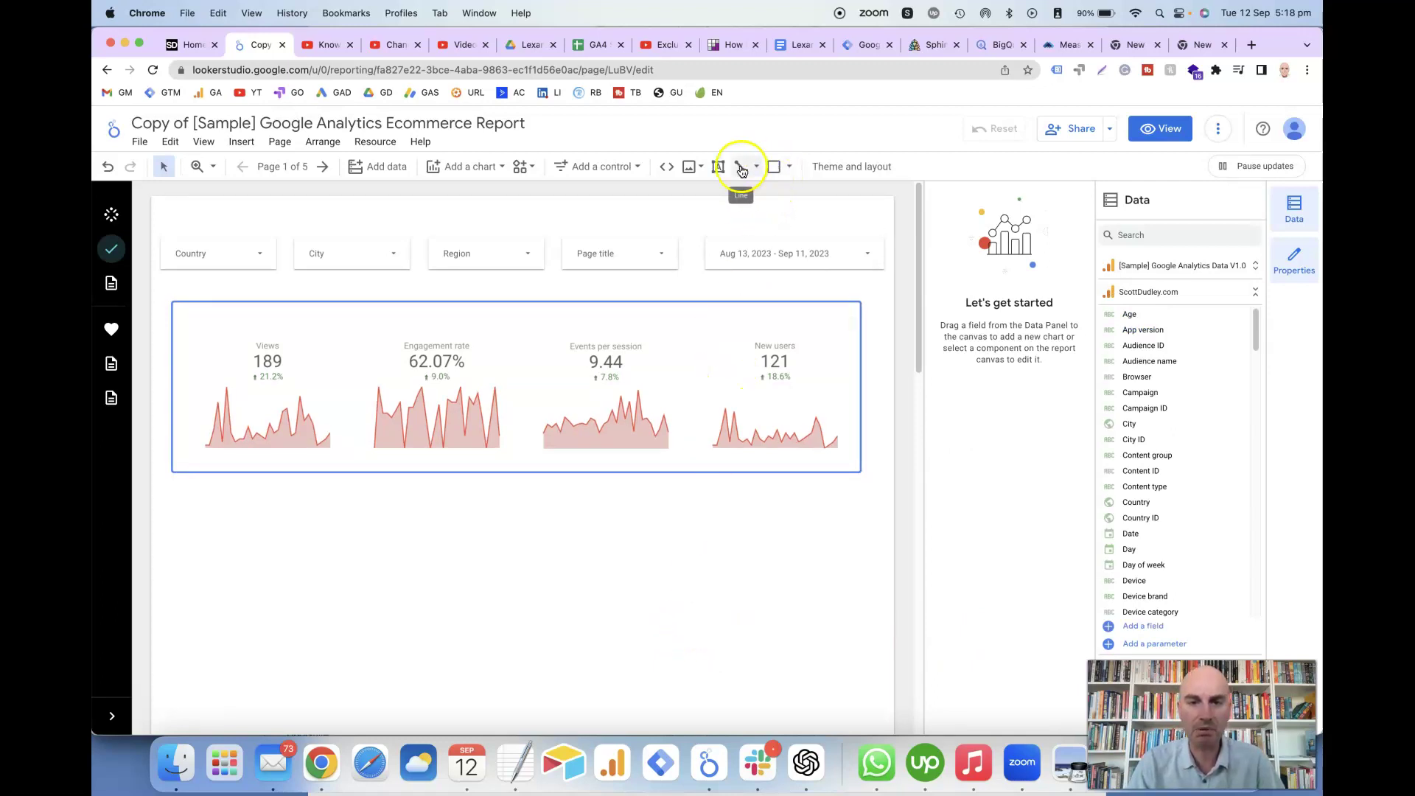
# Draw a wide text box below the scorecards, fill it blue, and make it much shorter
pyautogui.click(715, 169)
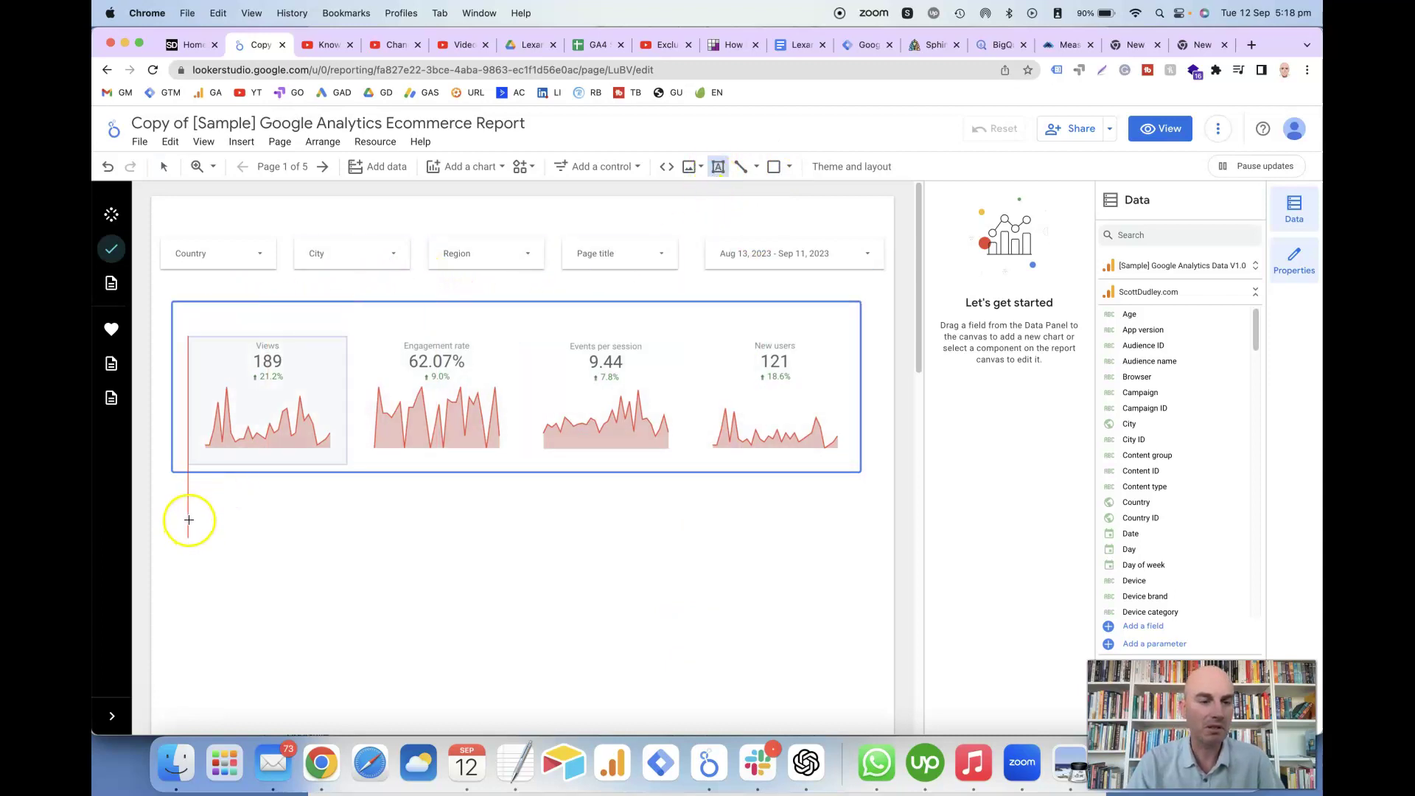
pyautogui.moveTo(190, 525); pyautogui.dragTo(822, 556)
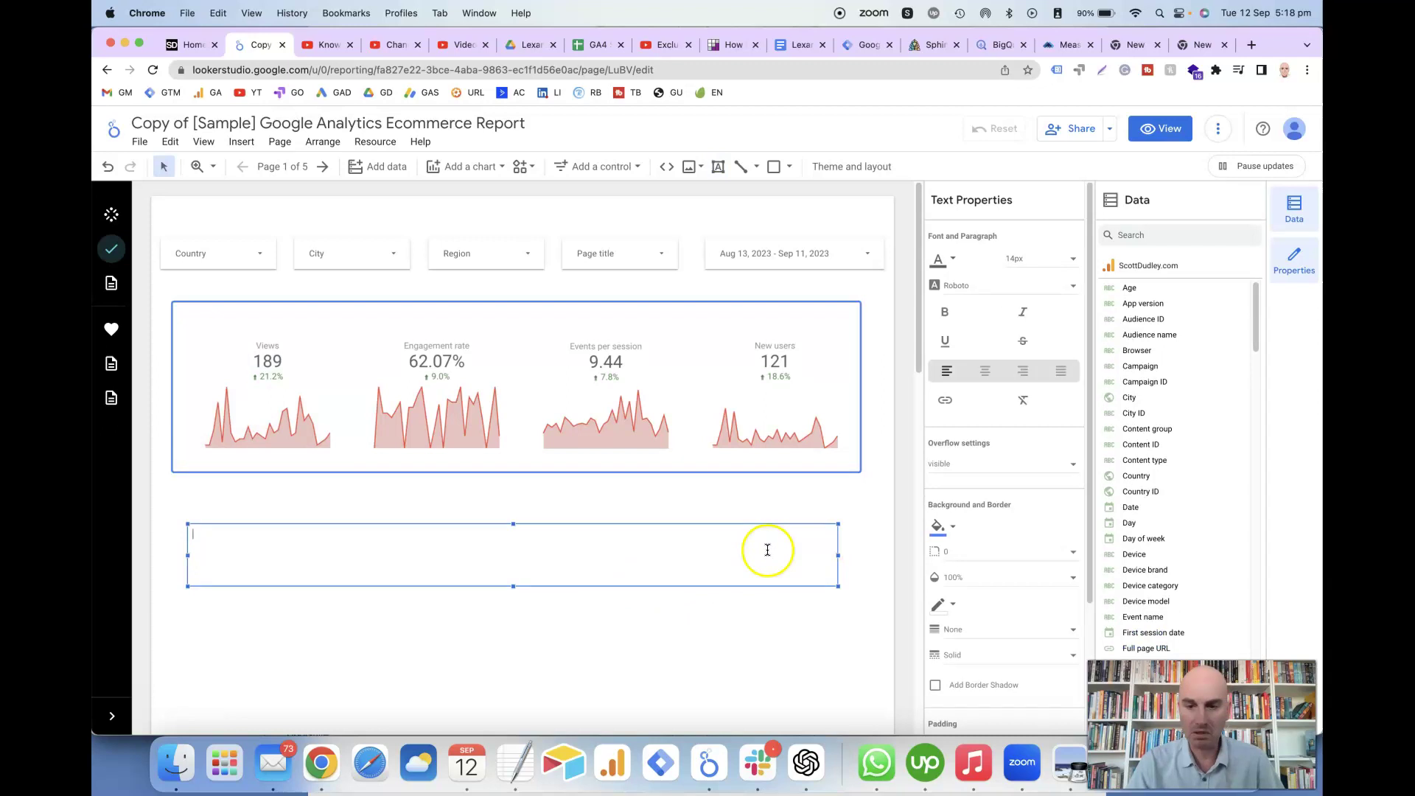
pyautogui.click(939, 531)
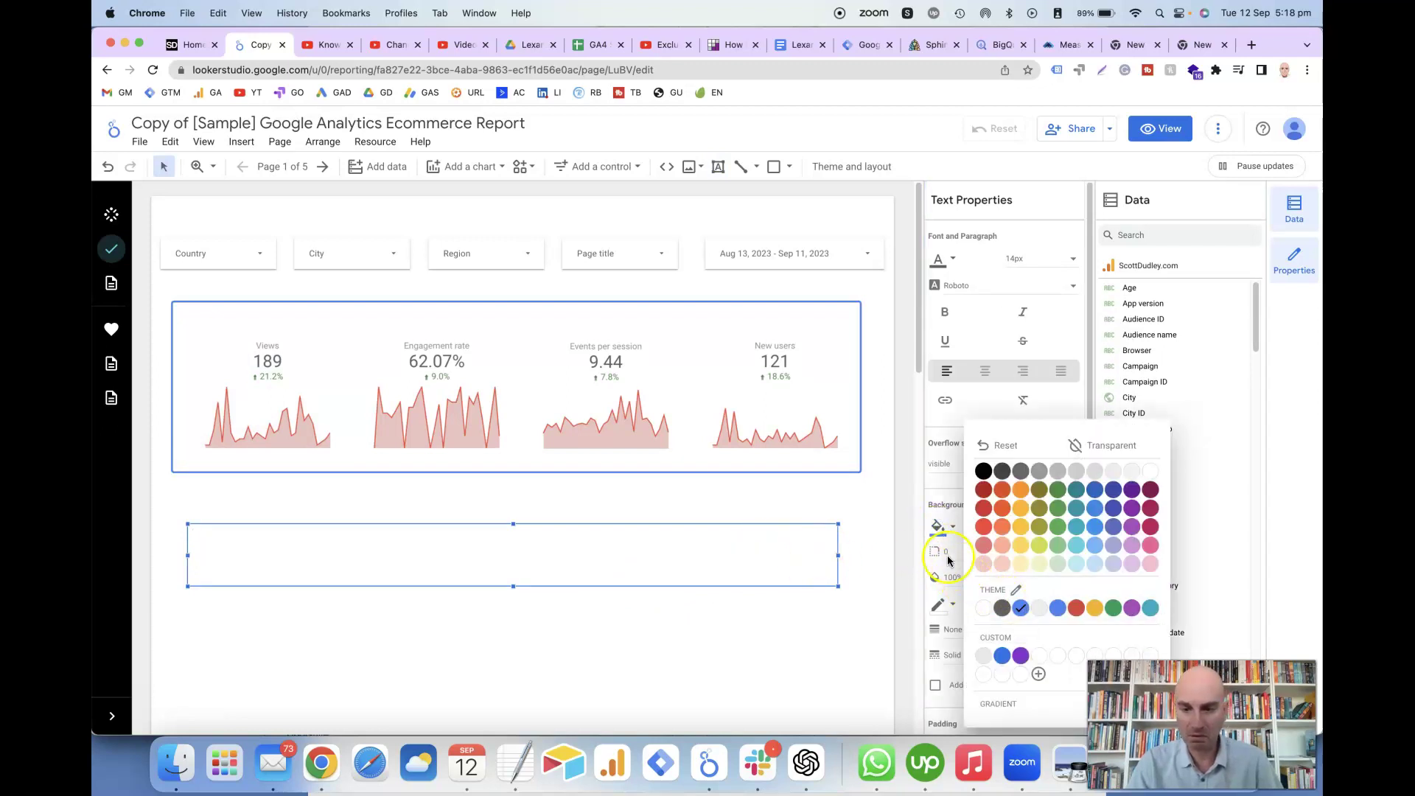
pyautogui.click(916, 537)
pyautogui.scroll(-2, 973, 549)
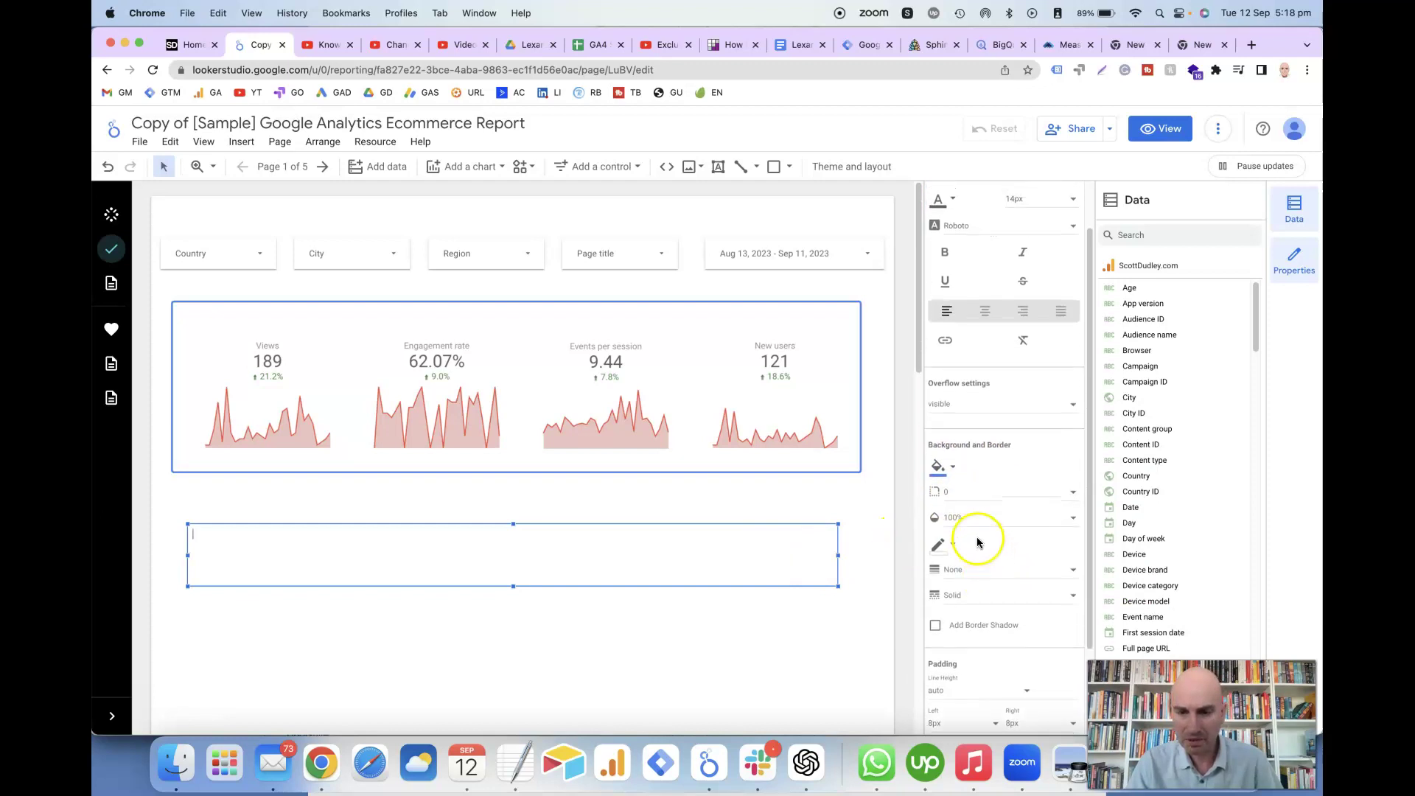
pyautogui.click(952, 469)
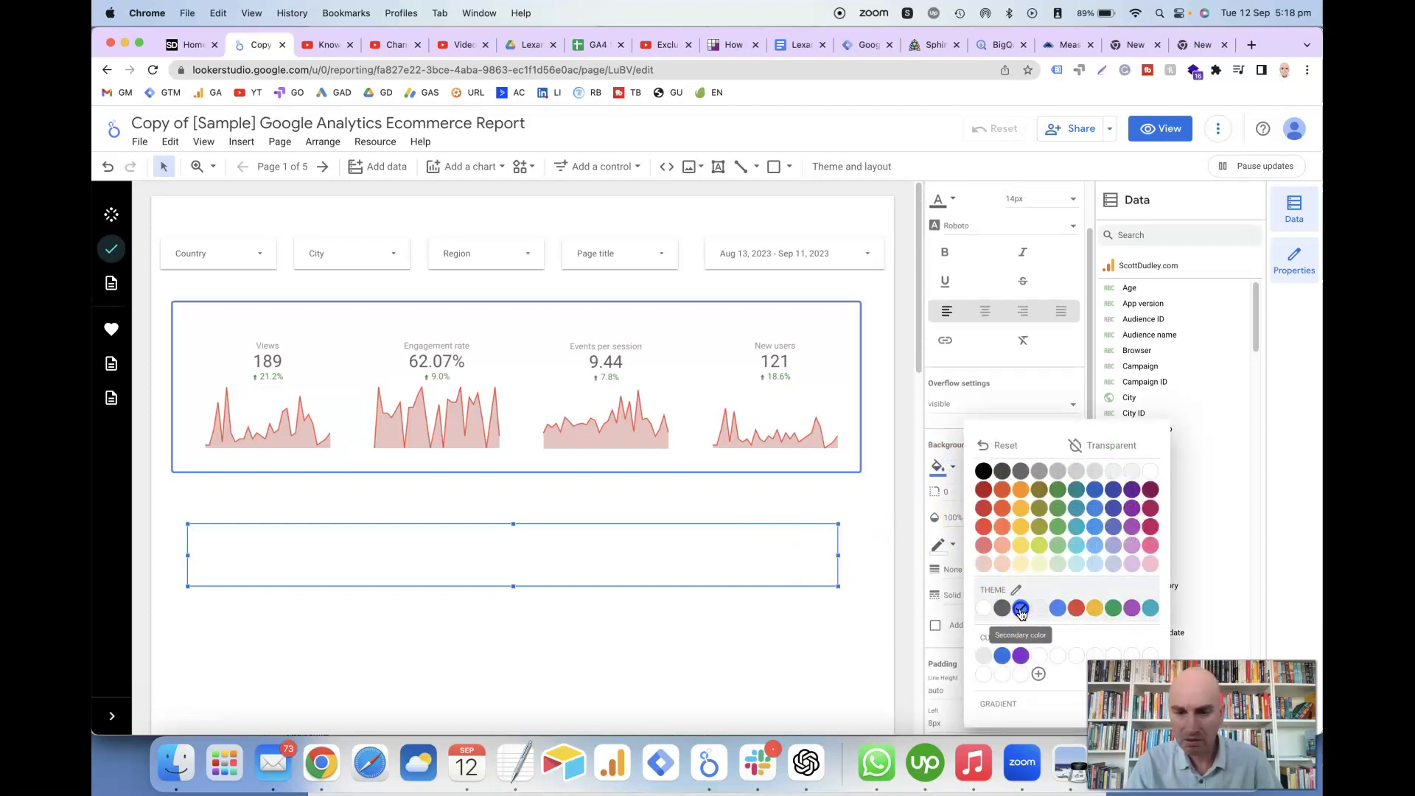
pyautogui.click(1002, 655)
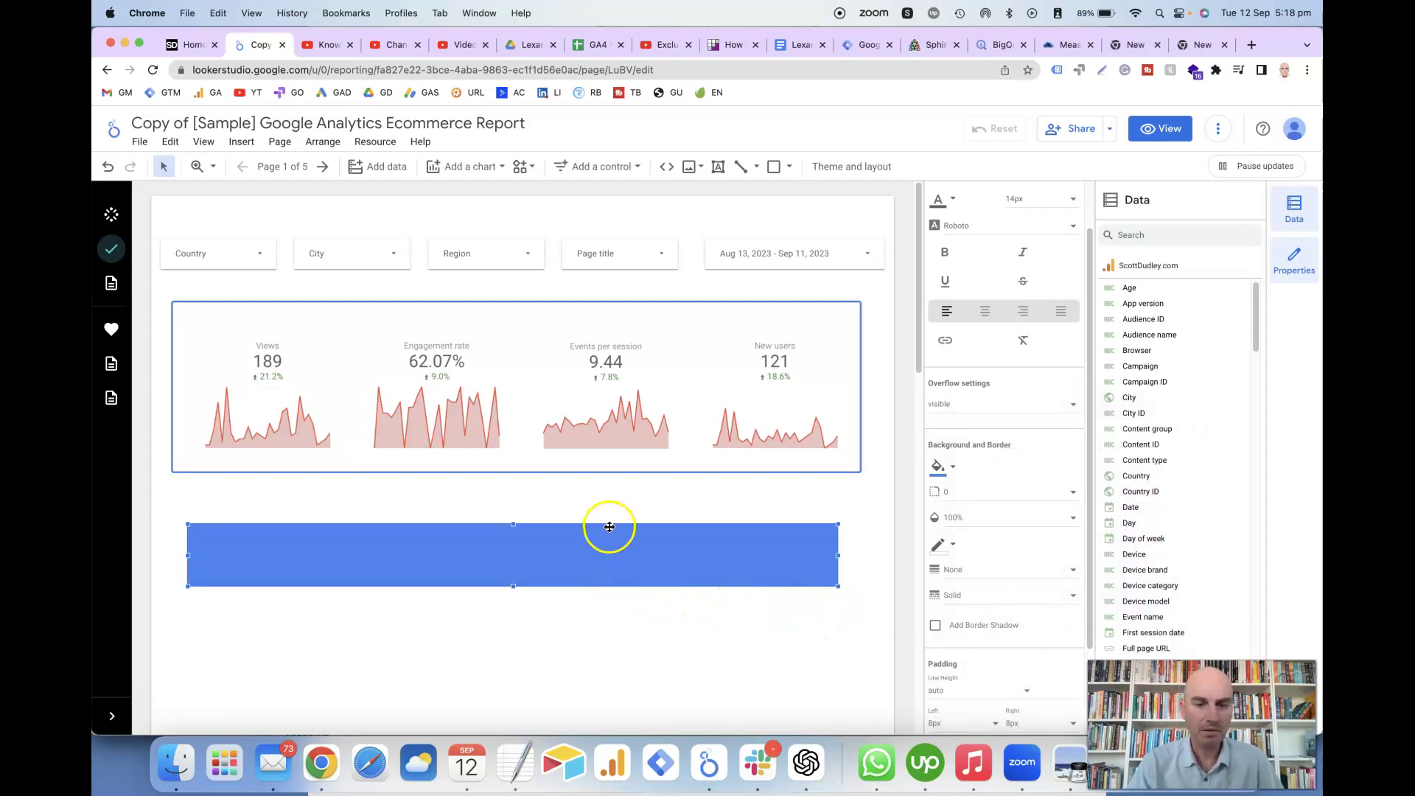
pyautogui.moveTo(514, 588); pyautogui.dragTo(577, 307)
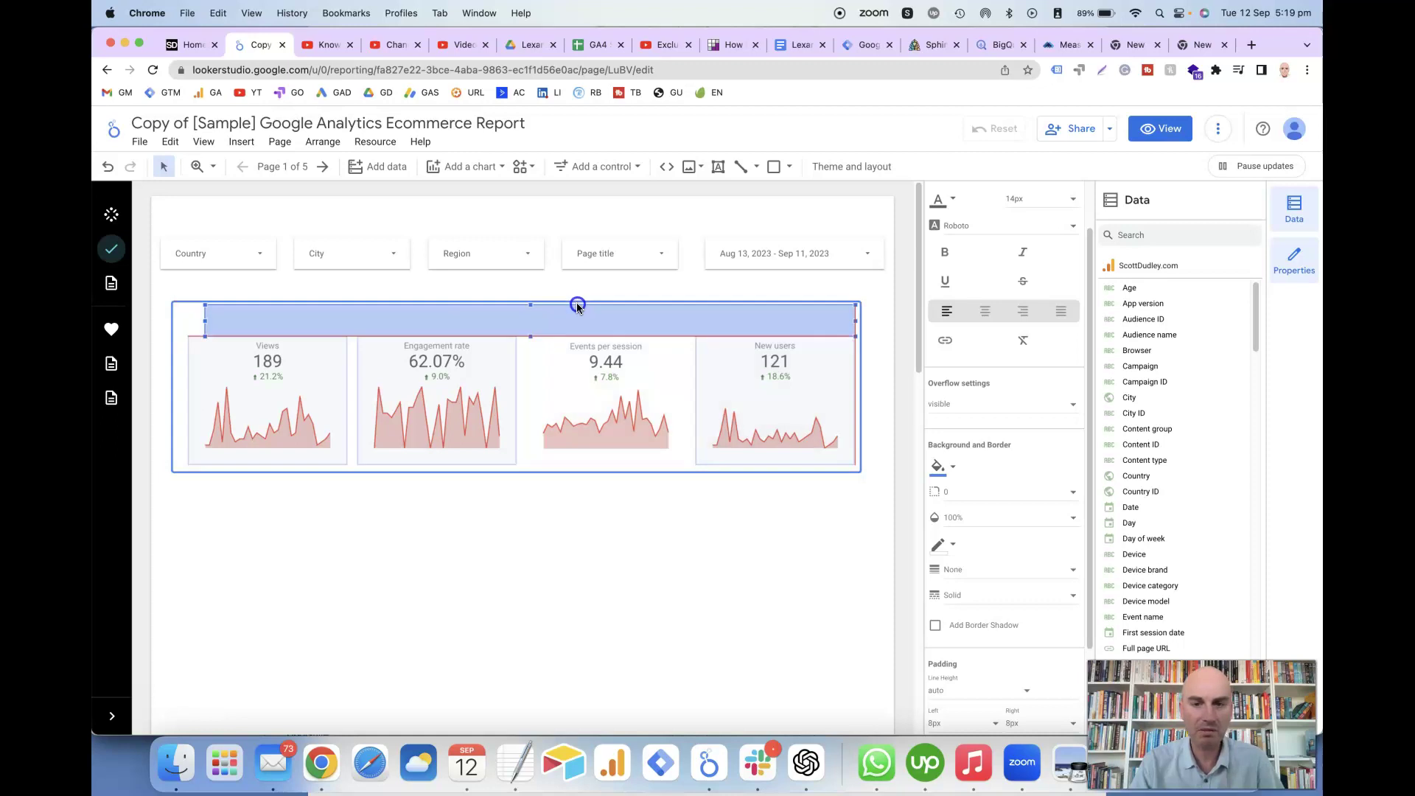
# Move the blue bar to the panel top and stretch its left and right ends to the panel edges
pyautogui.moveTo(577, 307); pyautogui.dragTo(576, 304)
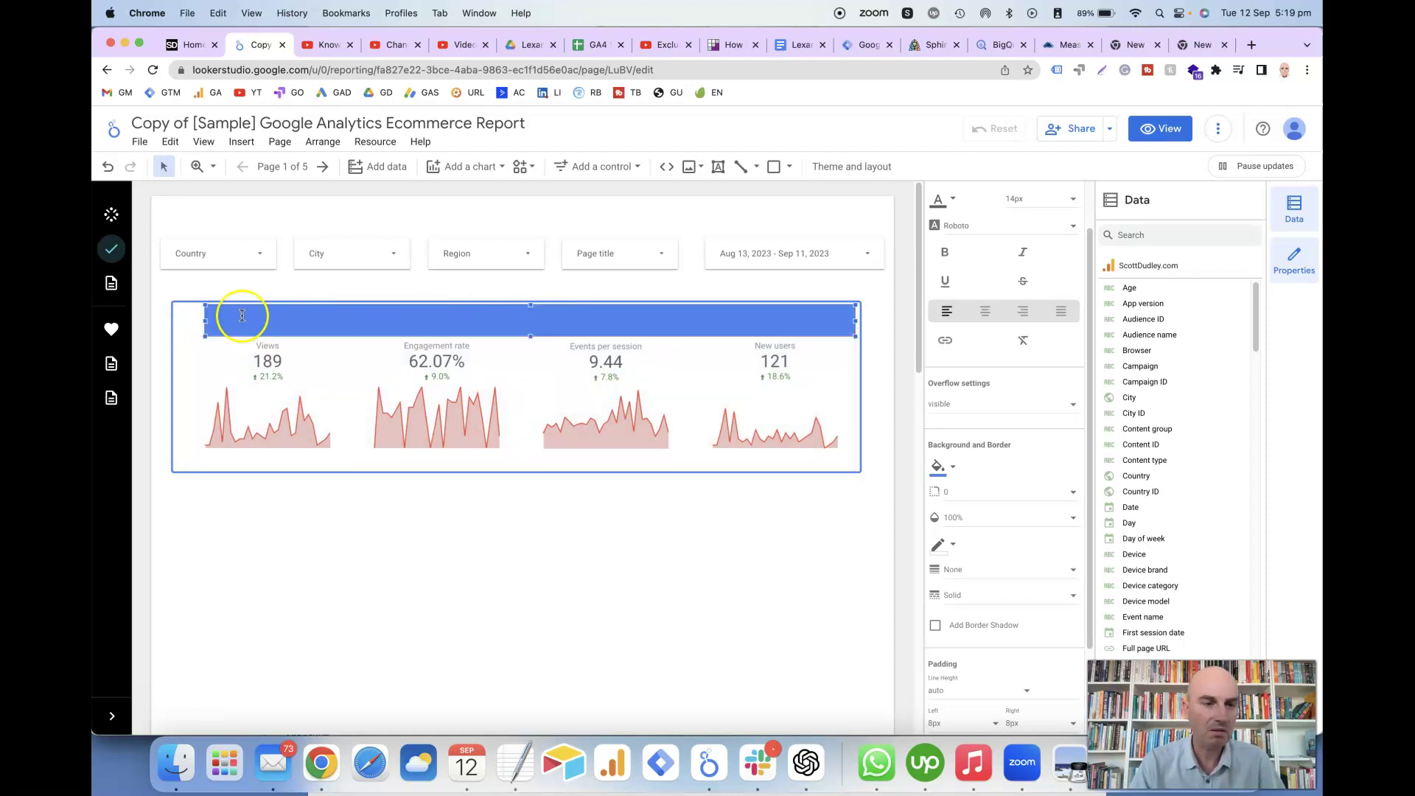
pyautogui.moveTo(206, 323); pyautogui.dragTo(177, 325)
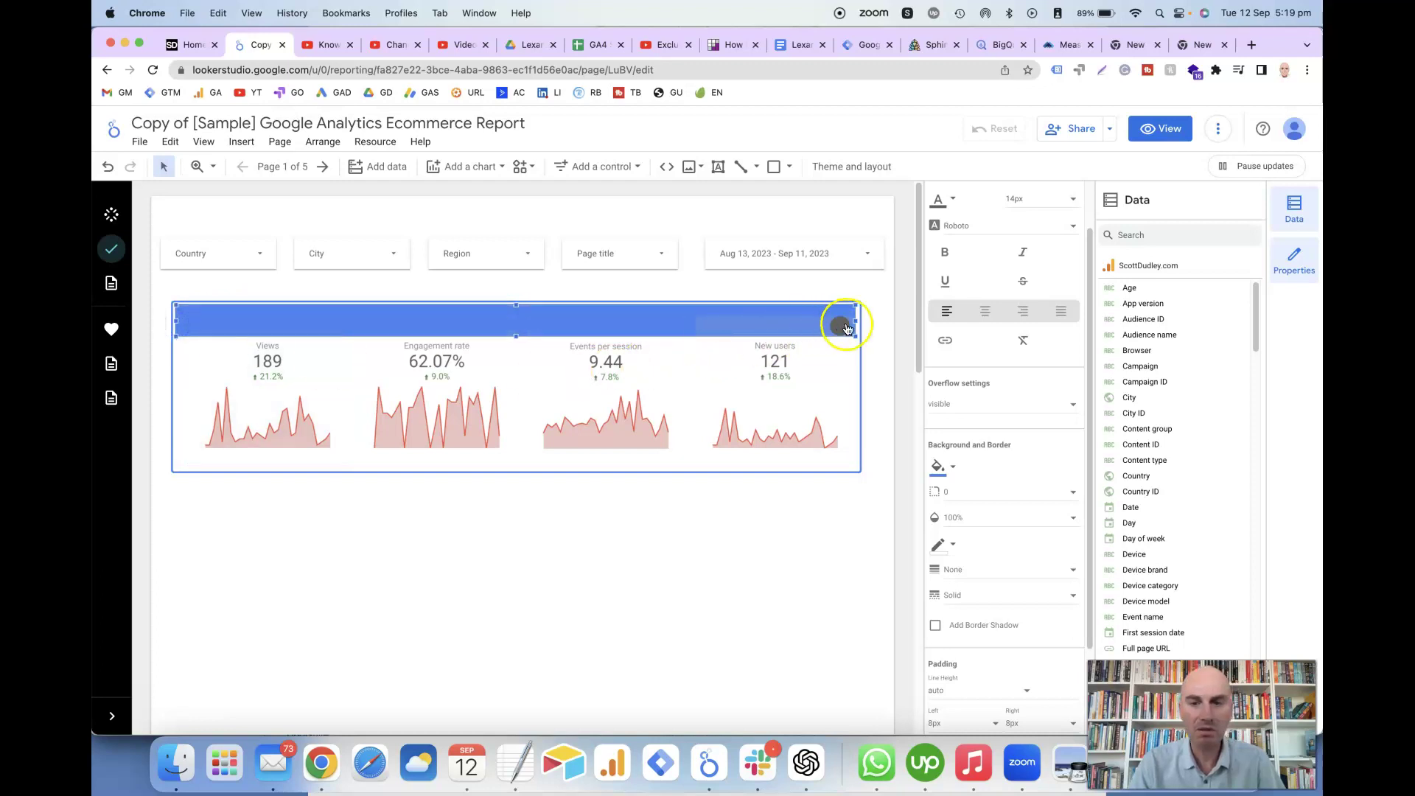
pyautogui.moveTo(855, 320); pyautogui.dragTo(836, 333)
pyautogui.click(945, 312)
pyautogui.scroll(2, 958, 291)
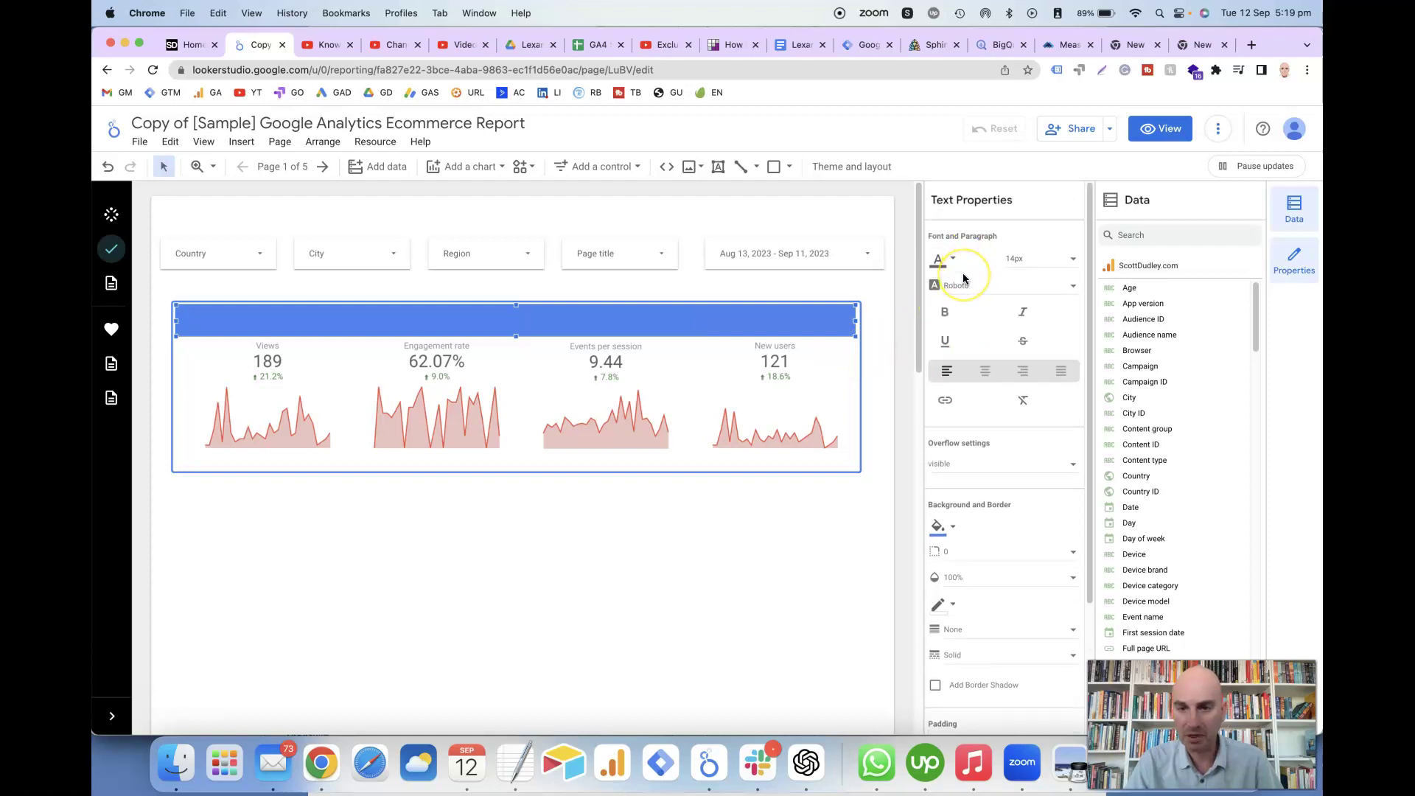
# Pick a header text colour and start entering the 'Scorecards' title inside the blue bar
pyautogui.click(958, 266)
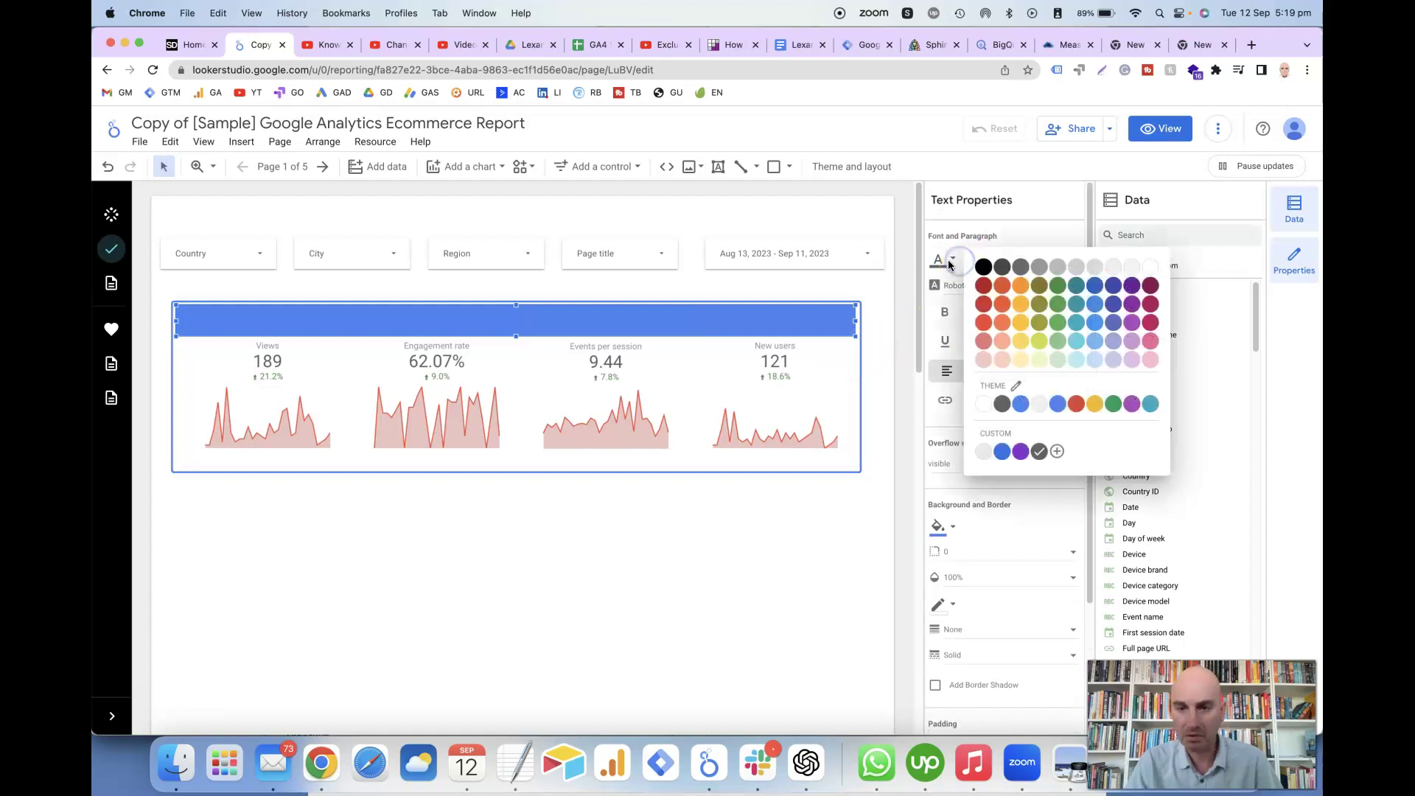
pyautogui.click(950, 264)
pyautogui.click(950, 264)
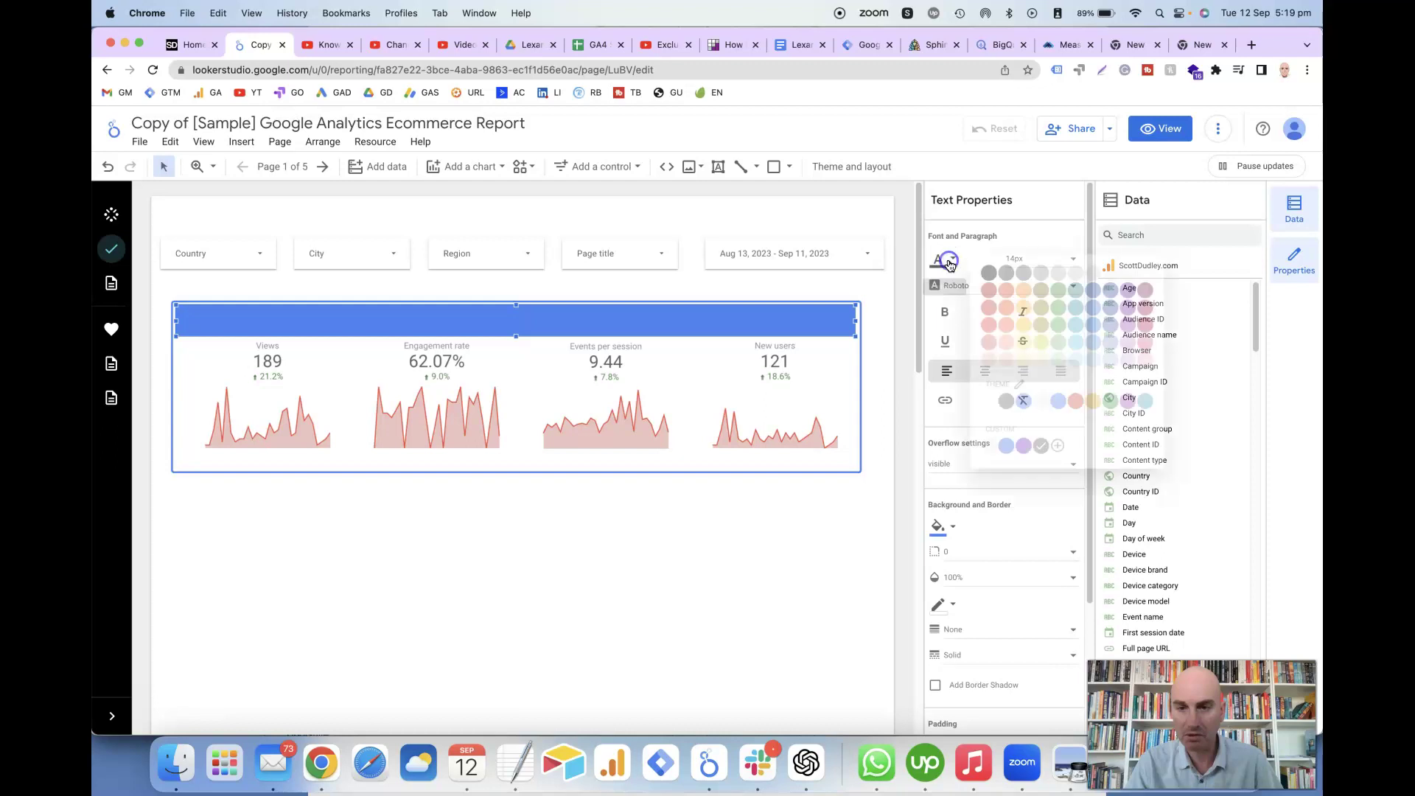
pyautogui.click(1145, 286)
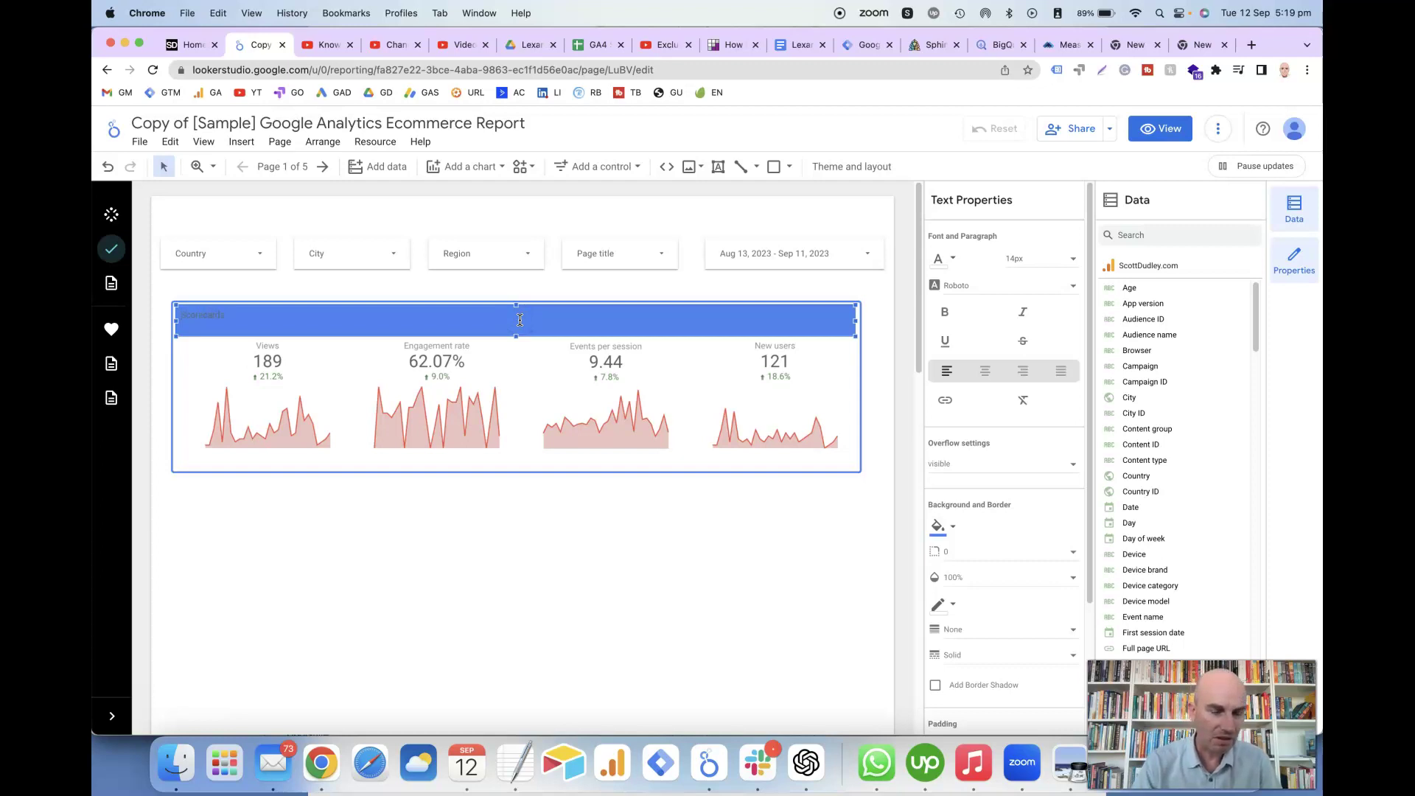
pyautogui.click(498, 335)
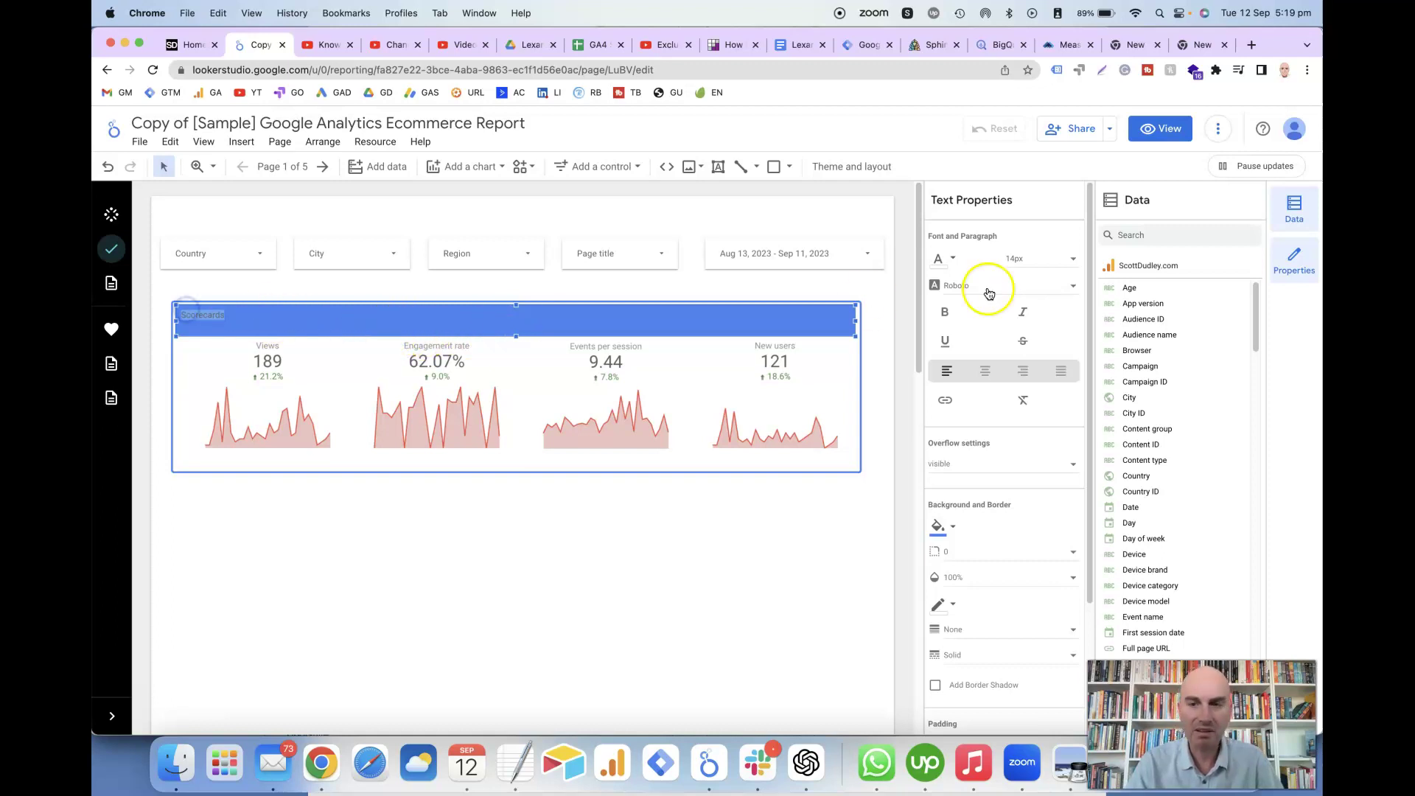
# Make the 'Scorecards' title 28px, white and centred in the bar
pyautogui.click(1075, 263)
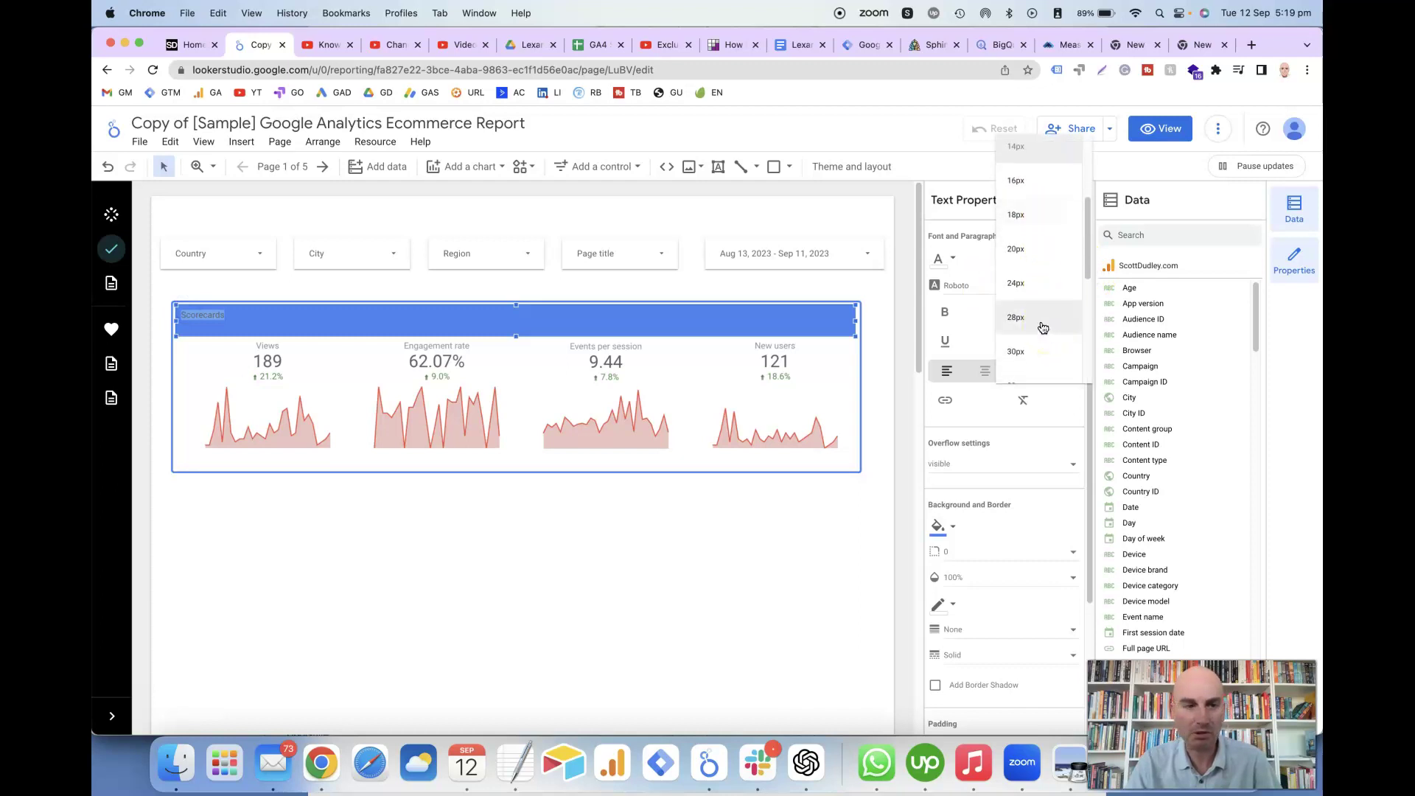
pyautogui.click(1043, 327)
pyautogui.click(1076, 265)
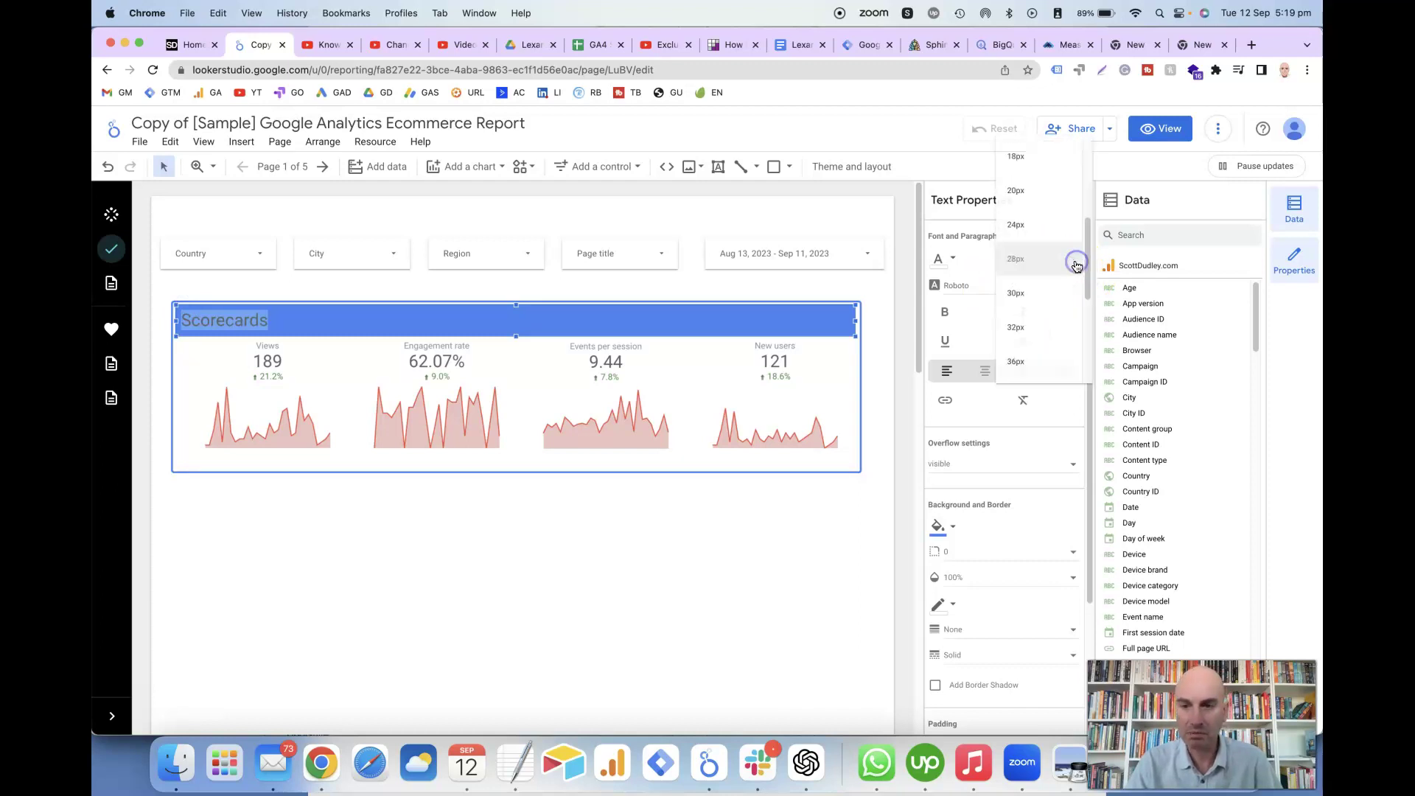
pyautogui.click(963, 426)
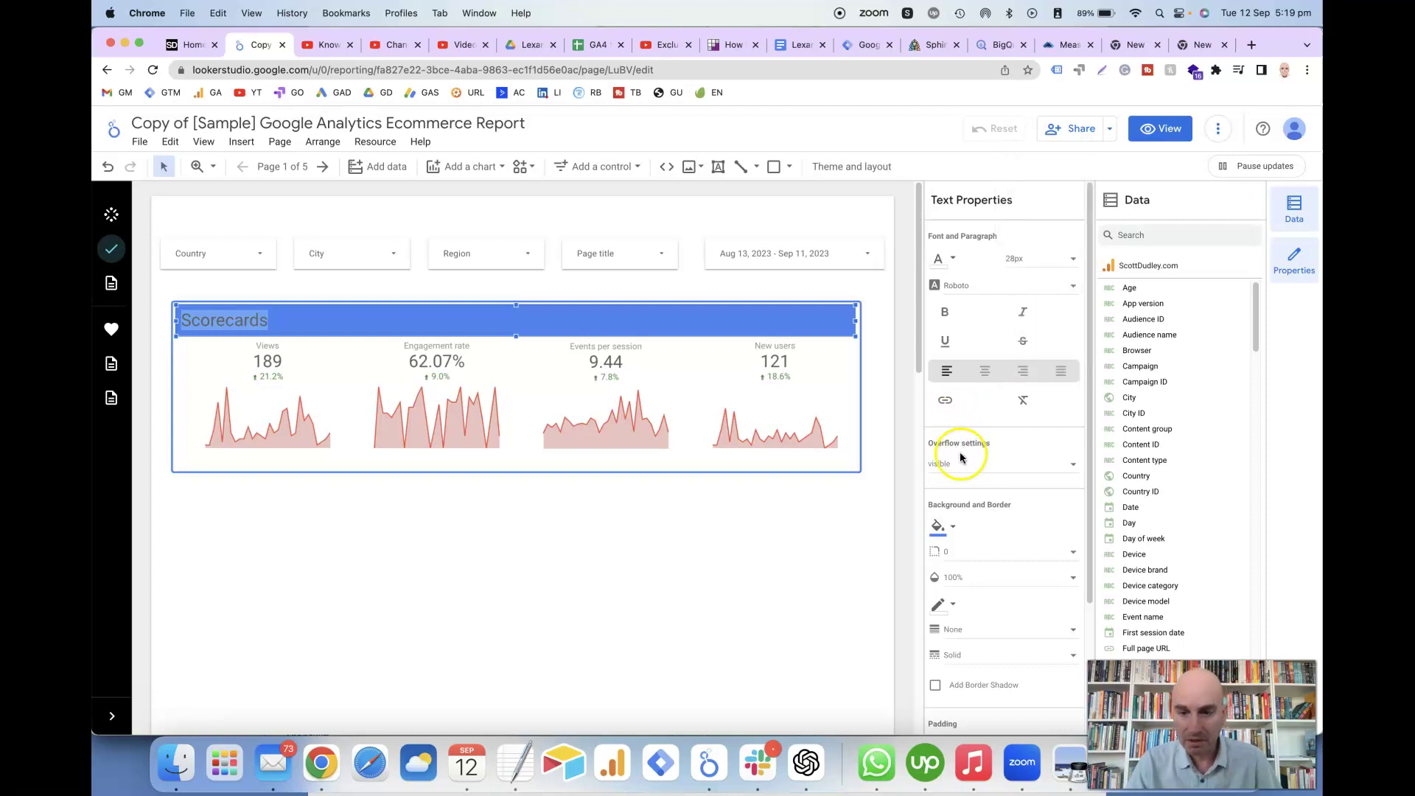
pyautogui.click(951, 261)
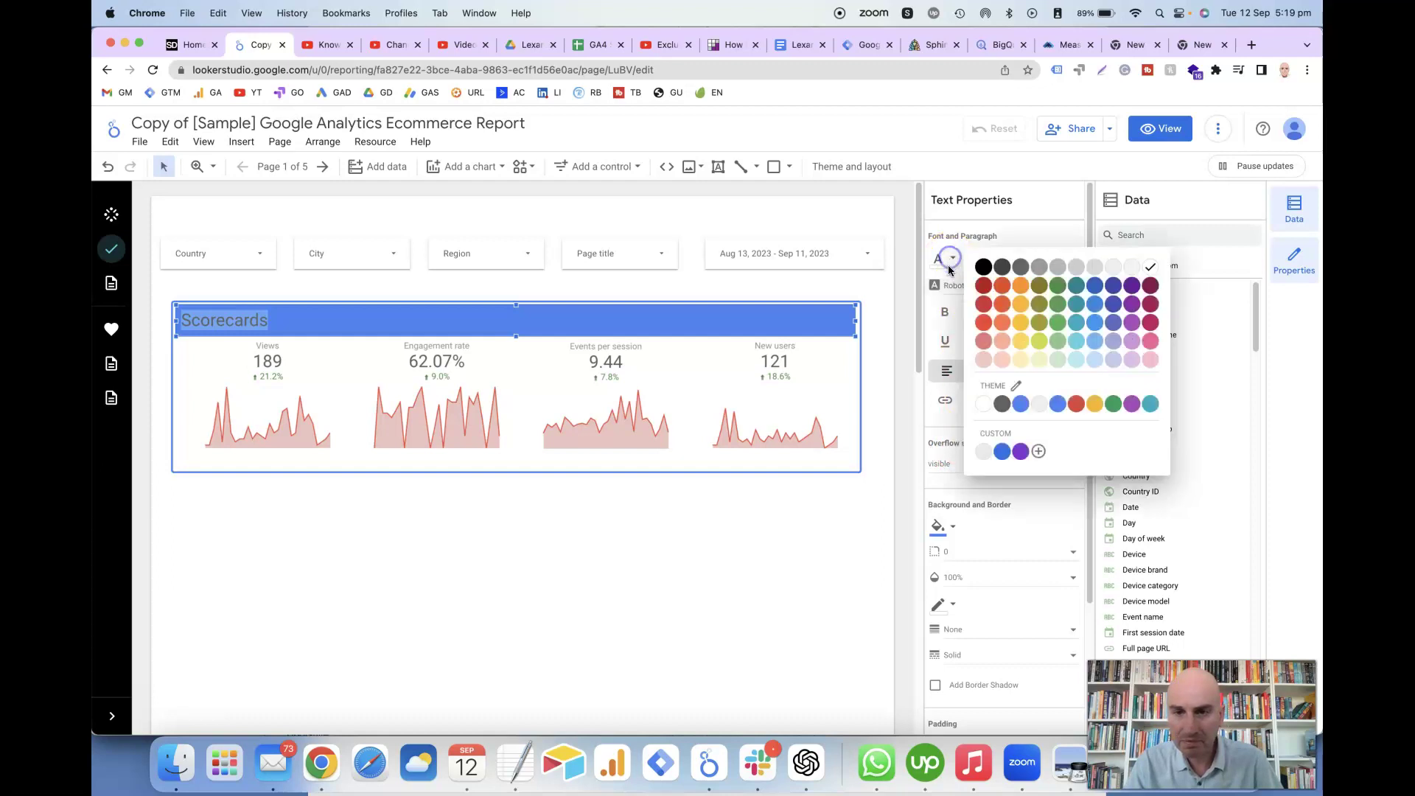
pyautogui.click(985, 408)
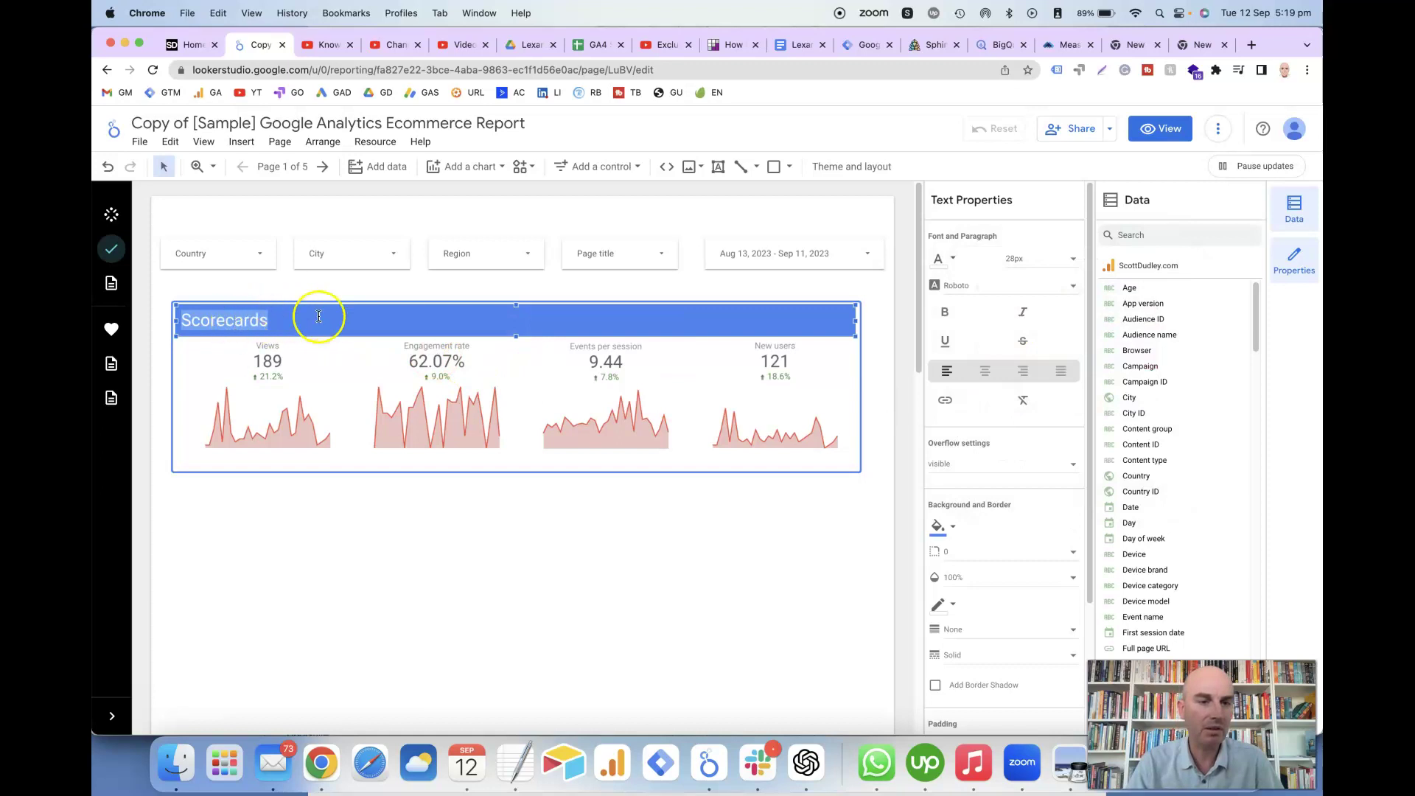
pyautogui.click(986, 374)
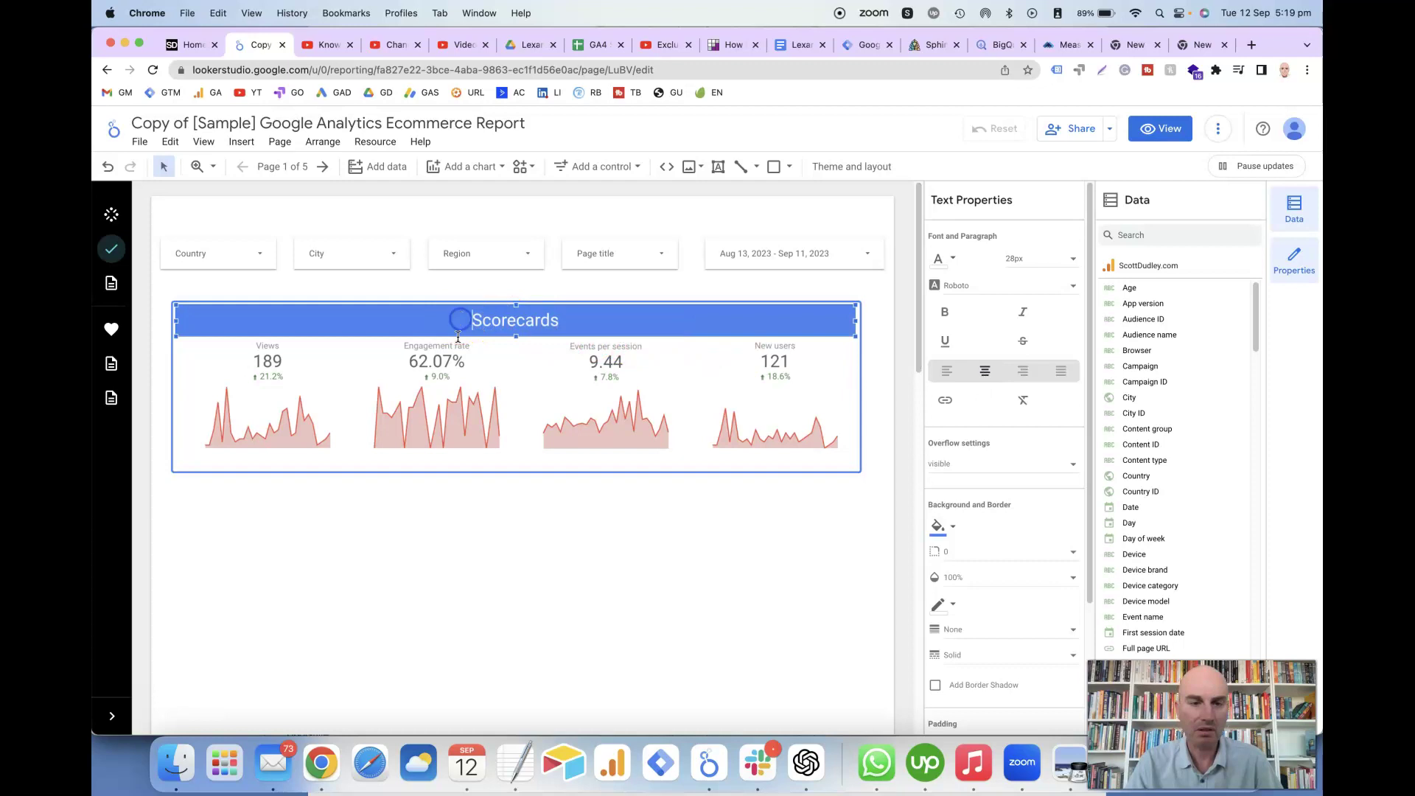
pyautogui.click(448, 594)
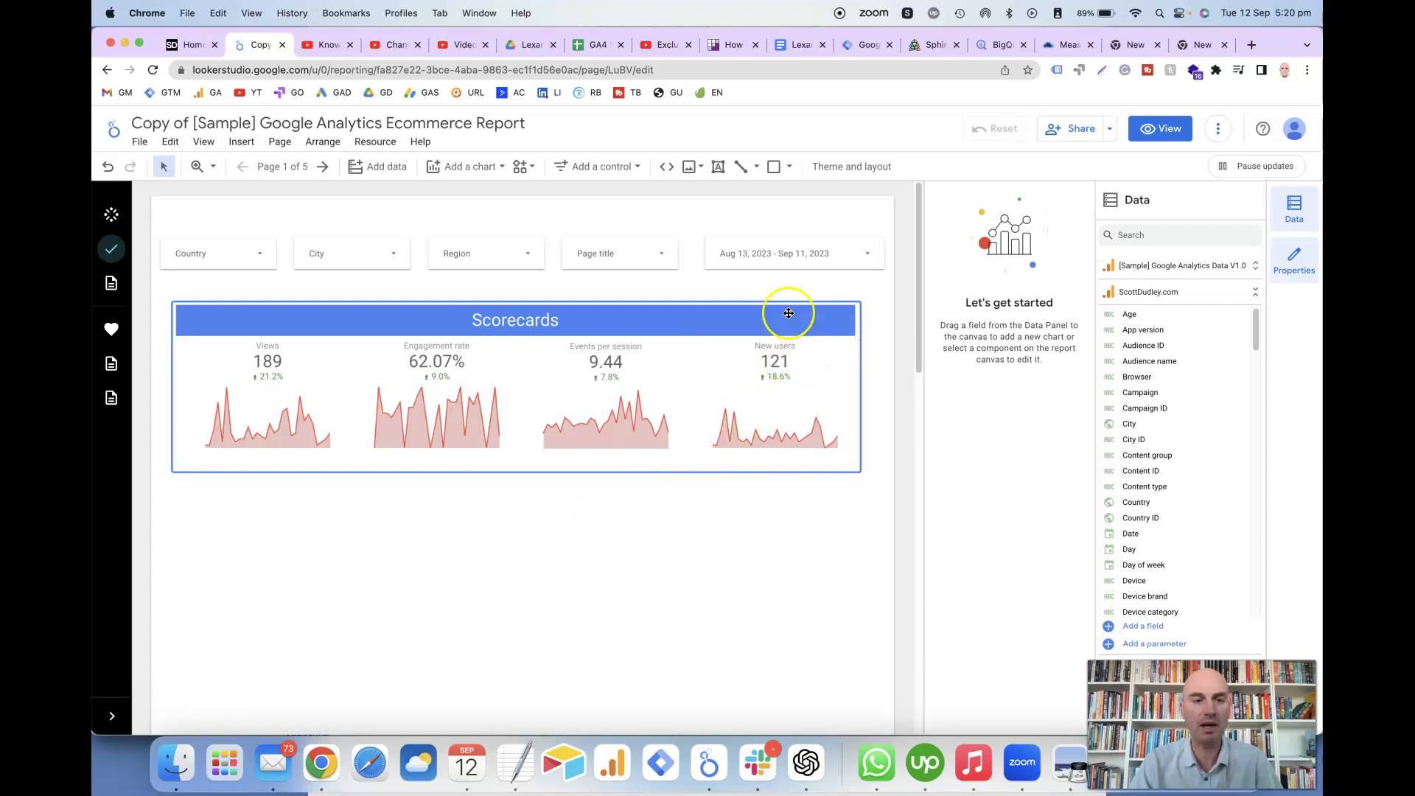
# Snap the header bar's right, left and top edges flush with the panel border
pyautogui.click(854, 324)
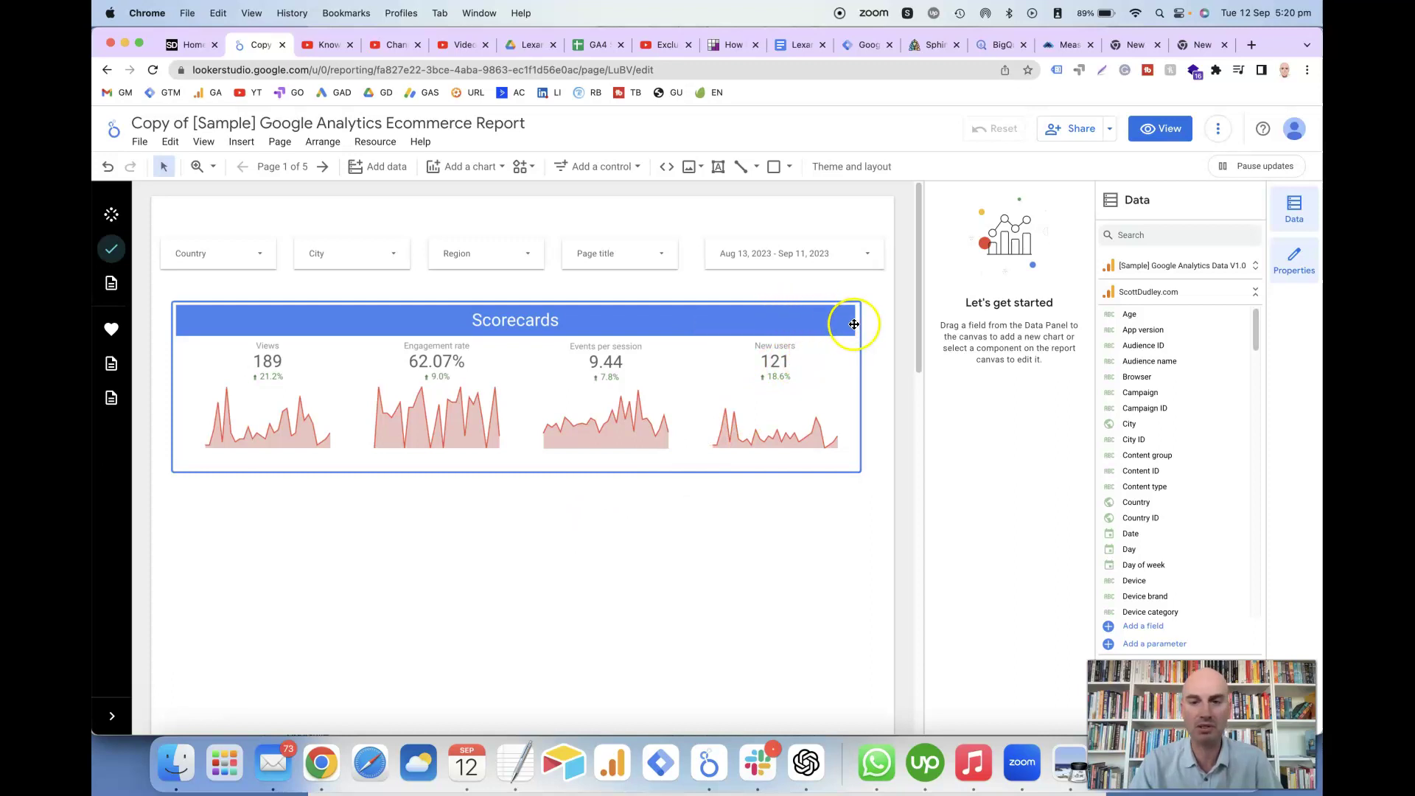
pyautogui.click(855, 322)
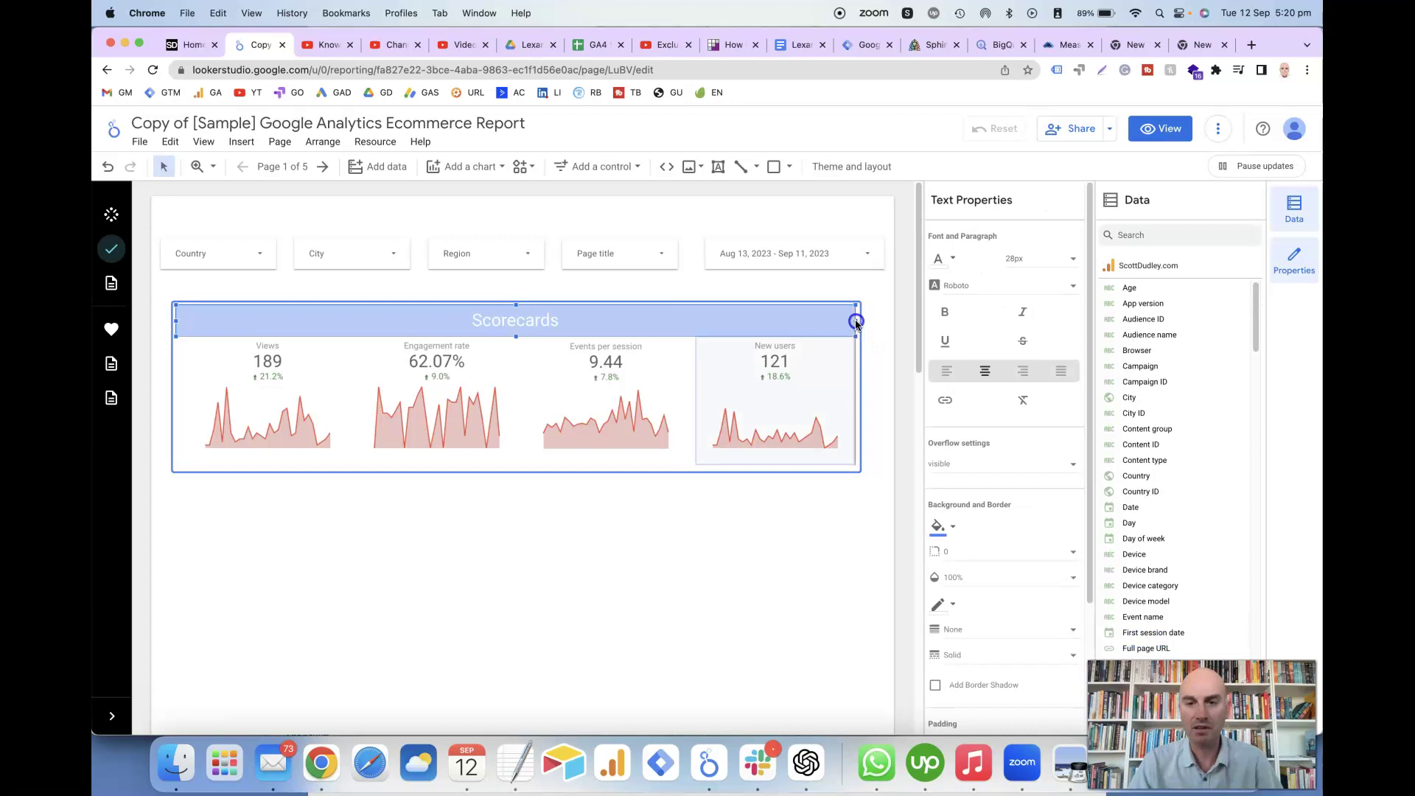
pyautogui.moveTo(858, 321); pyautogui.dragTo(861, 321)
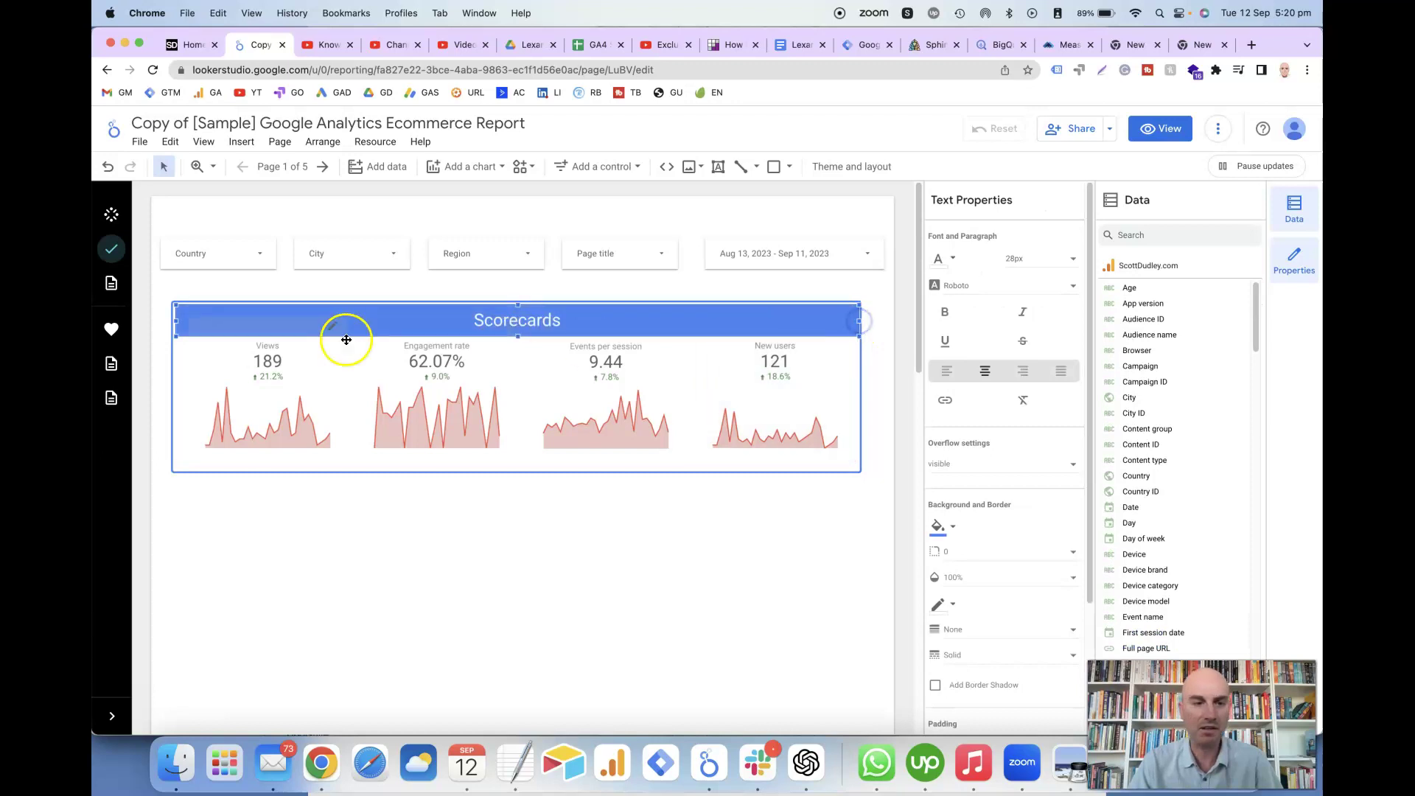
pyautogui.click(180, 319)
pyautogui.moveTo(175, 320); pyautogui.dragTo(172, 320)
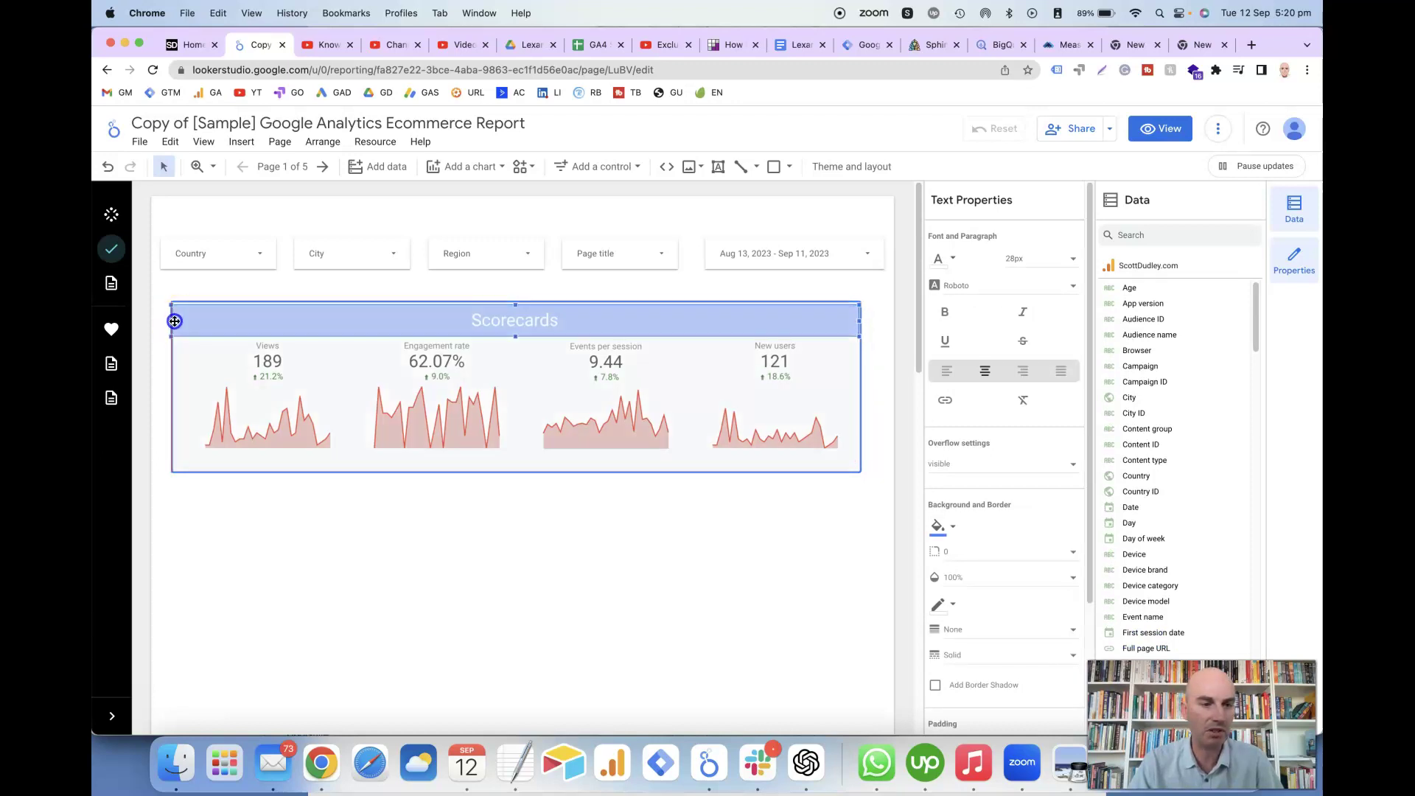
pyautogui.moveTo(515, 304); pyautogui.dragTo(515, 303)
pyautogui.click(475, 562)
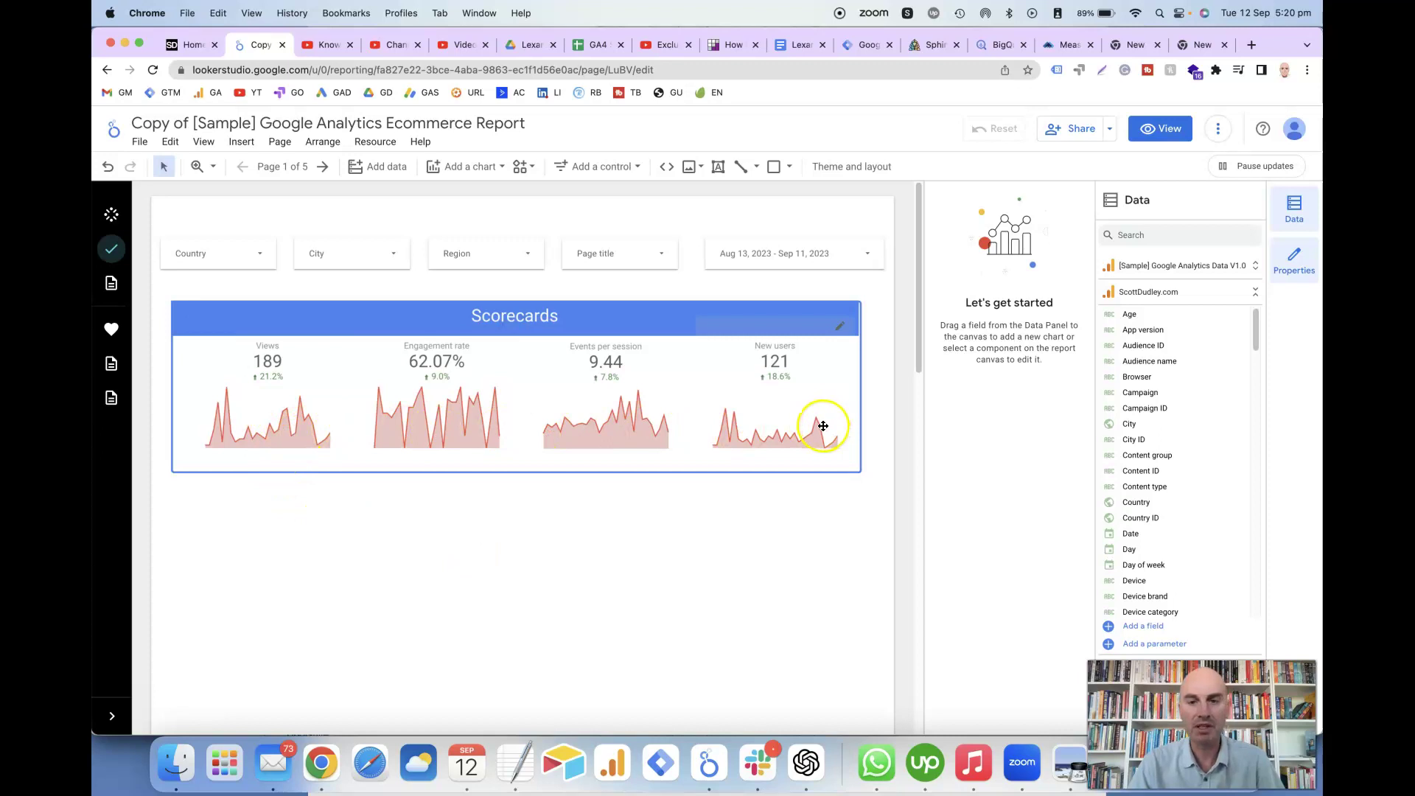
# Nudge the header bar's right edge slightly outward to meet the panel's right border
pyautogui.click(740, 311)
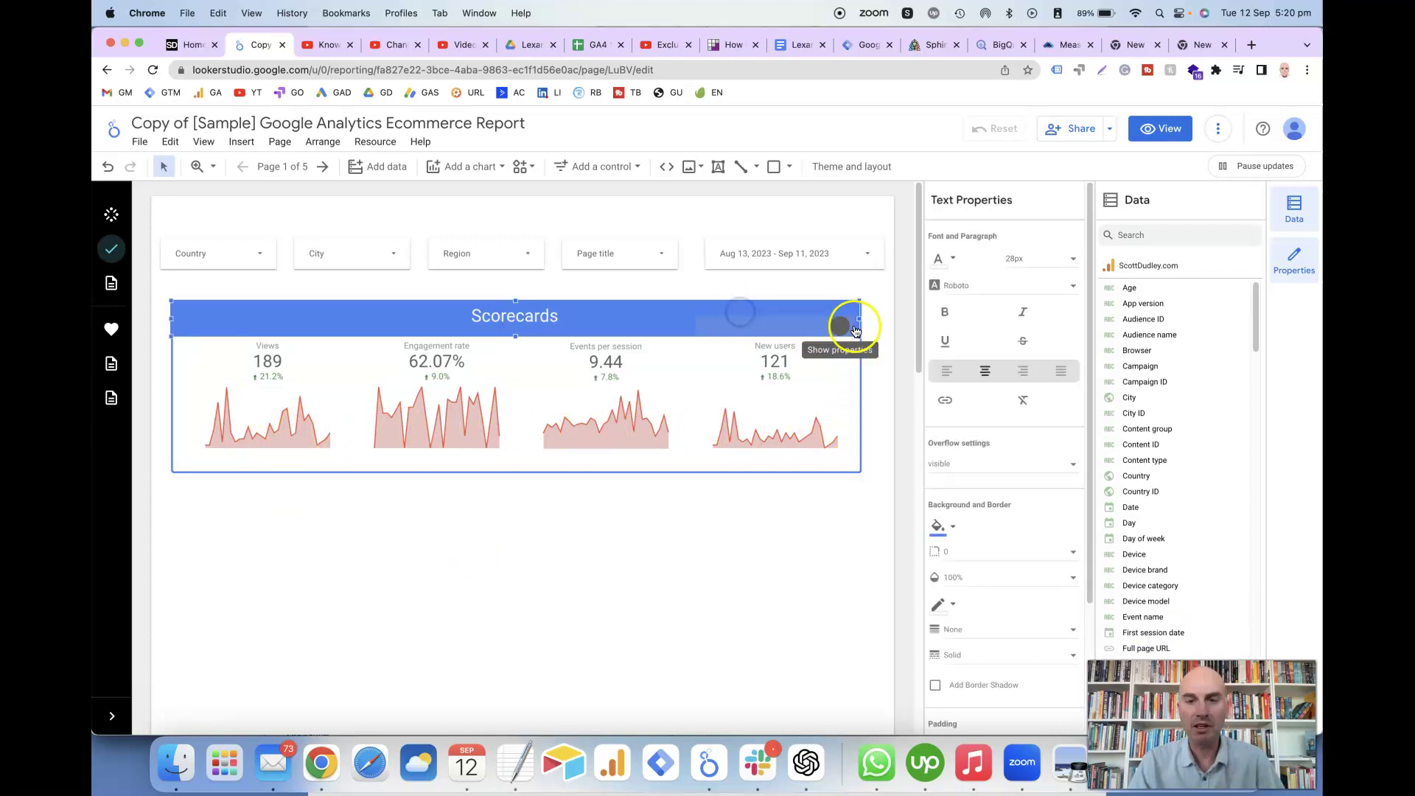
pyautogui.moveTo(859, 318); pyautogui.dragTo(863, 319)
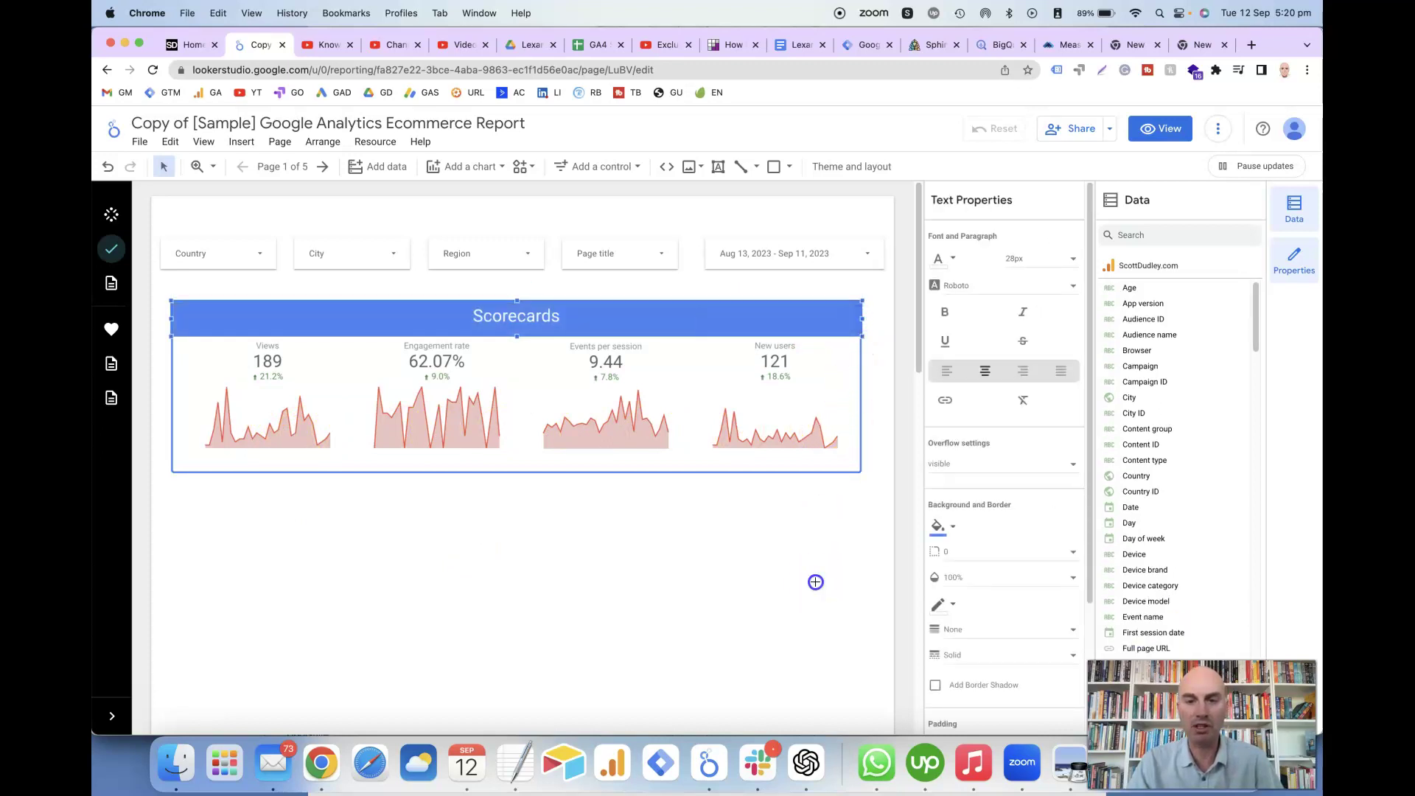
pyautogui.click(816, 583)
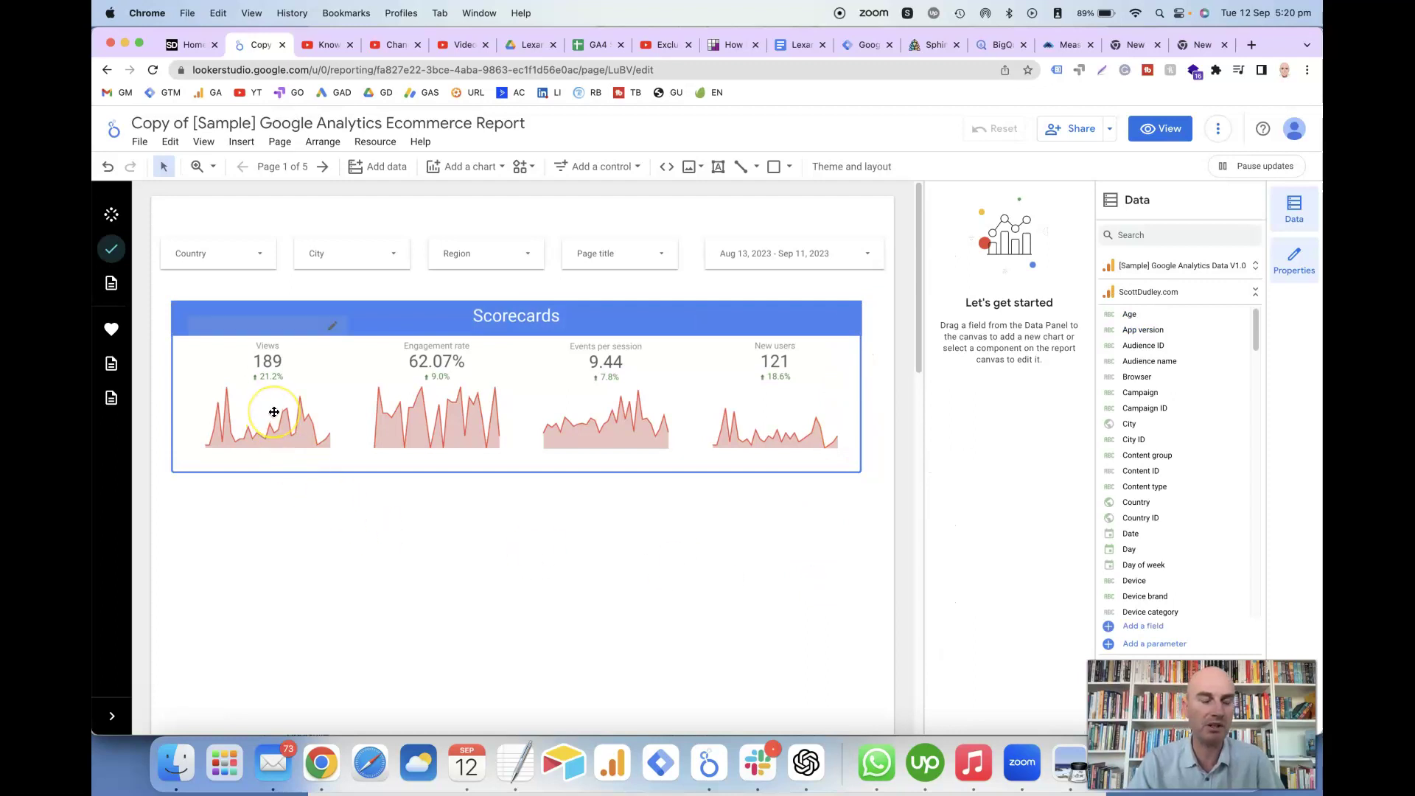